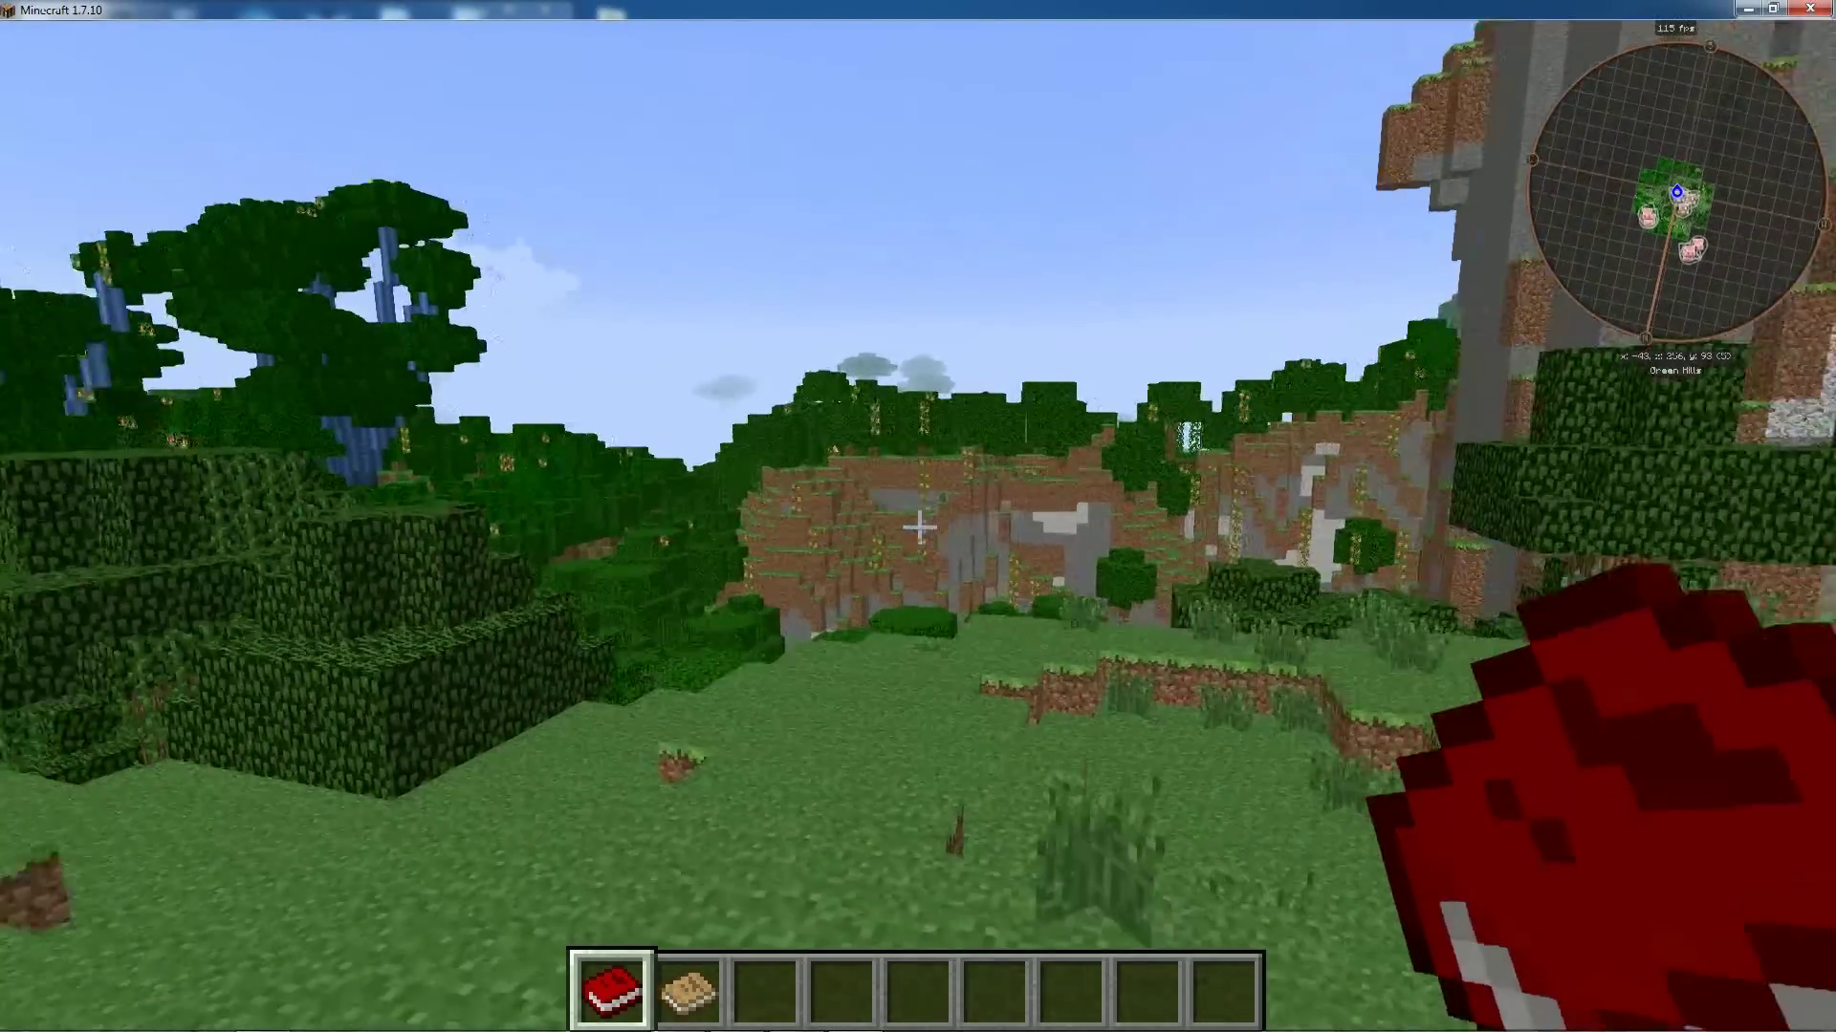
Walk across the grassy ledge to the dirt terraces beside the torch-lit chest.
{"action": "key", "text": "w"}
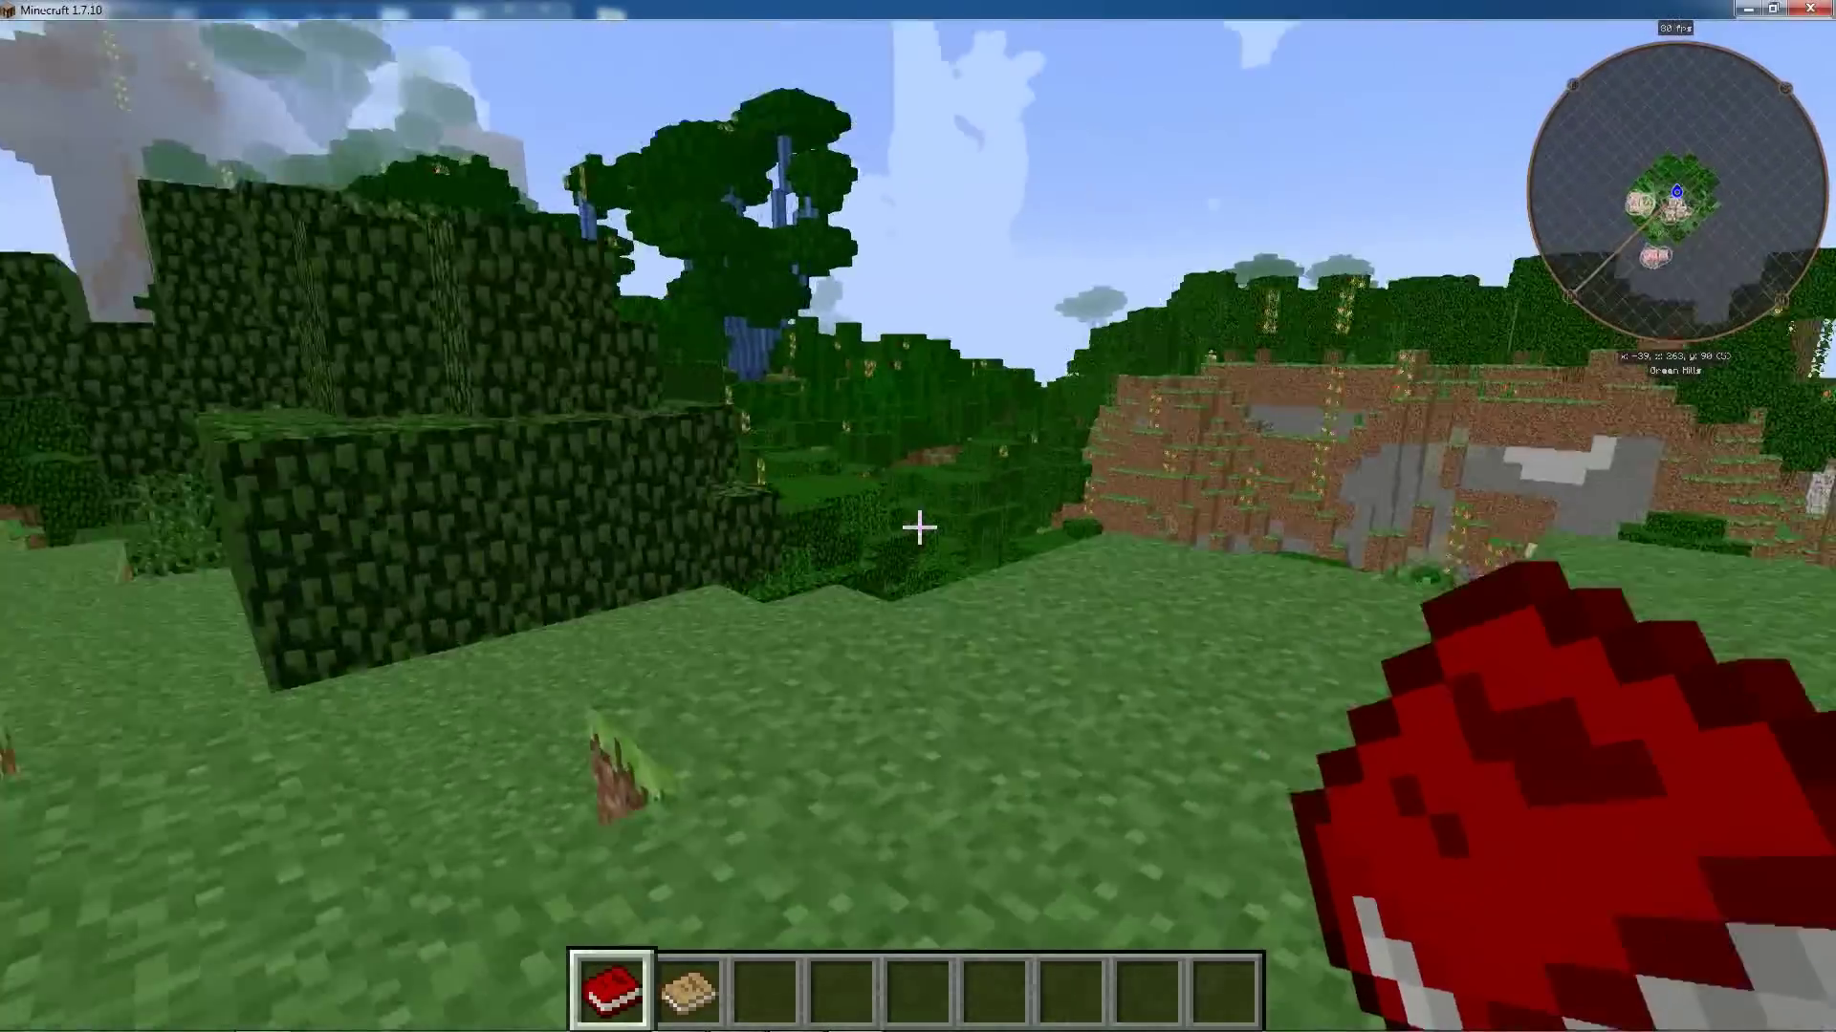
{"action": "key", "text": "w"}
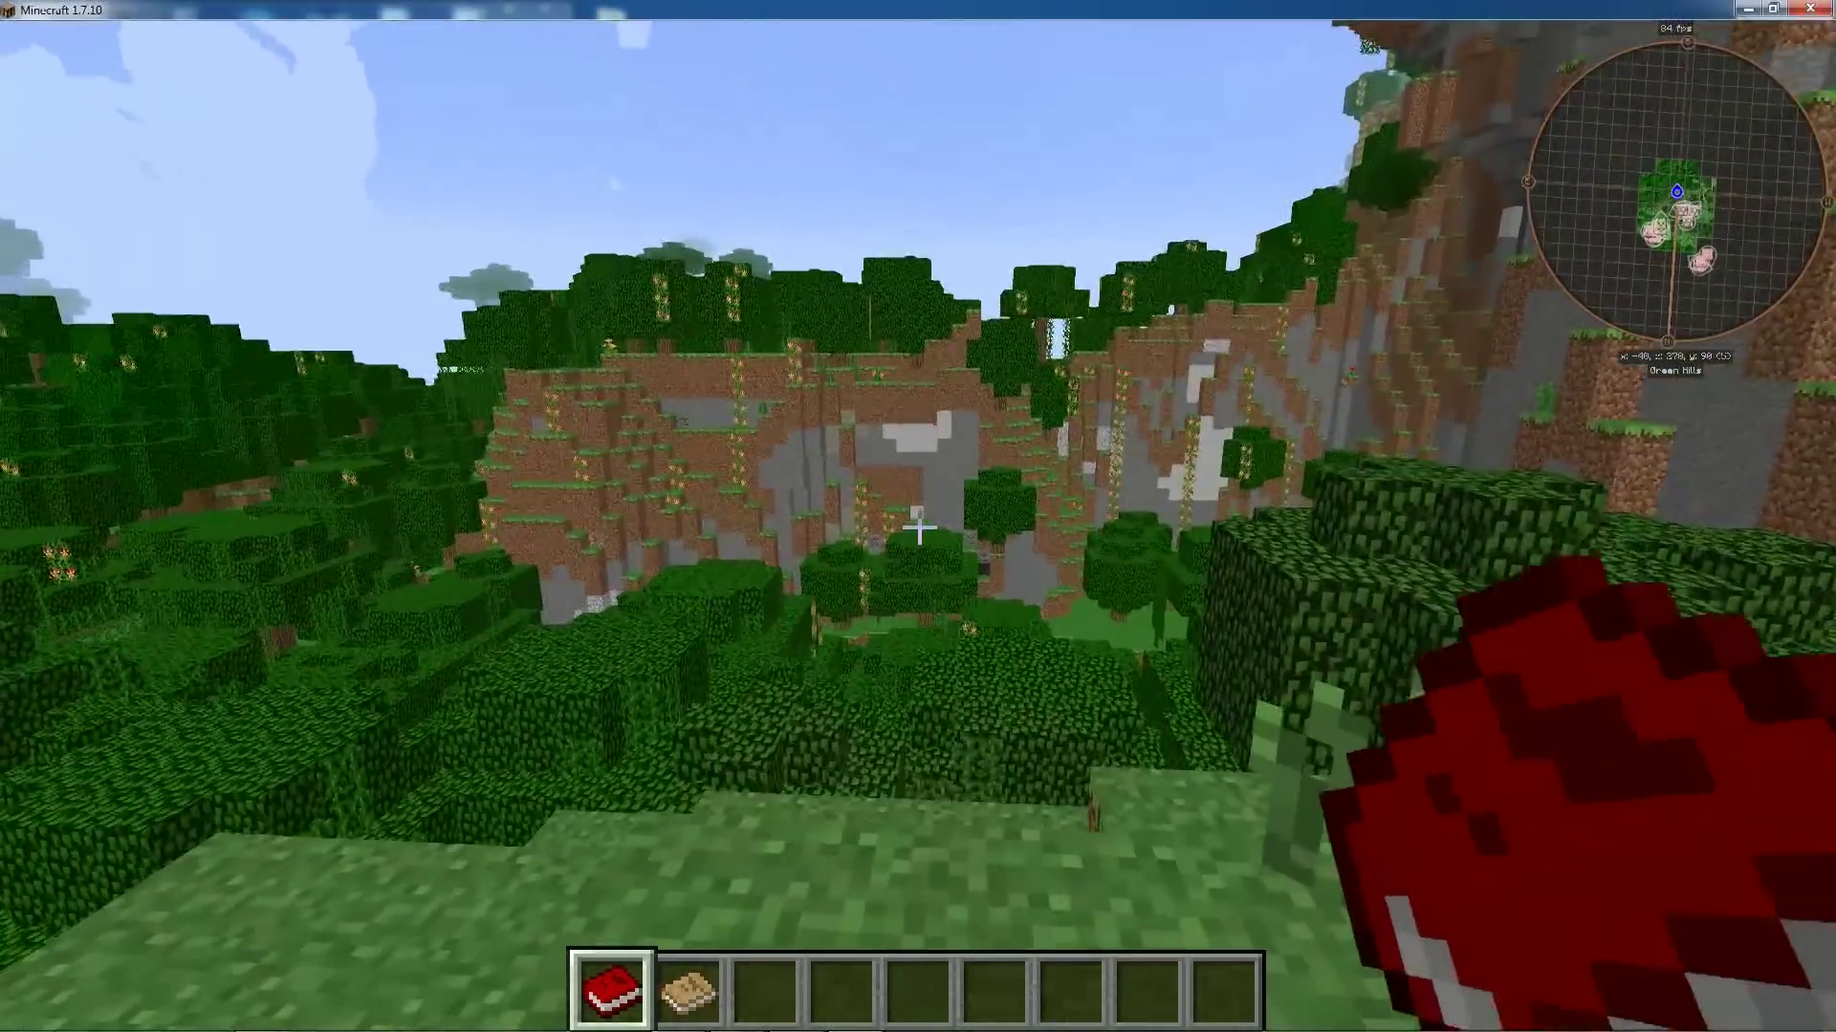
{"action": "key", "text": "w"}
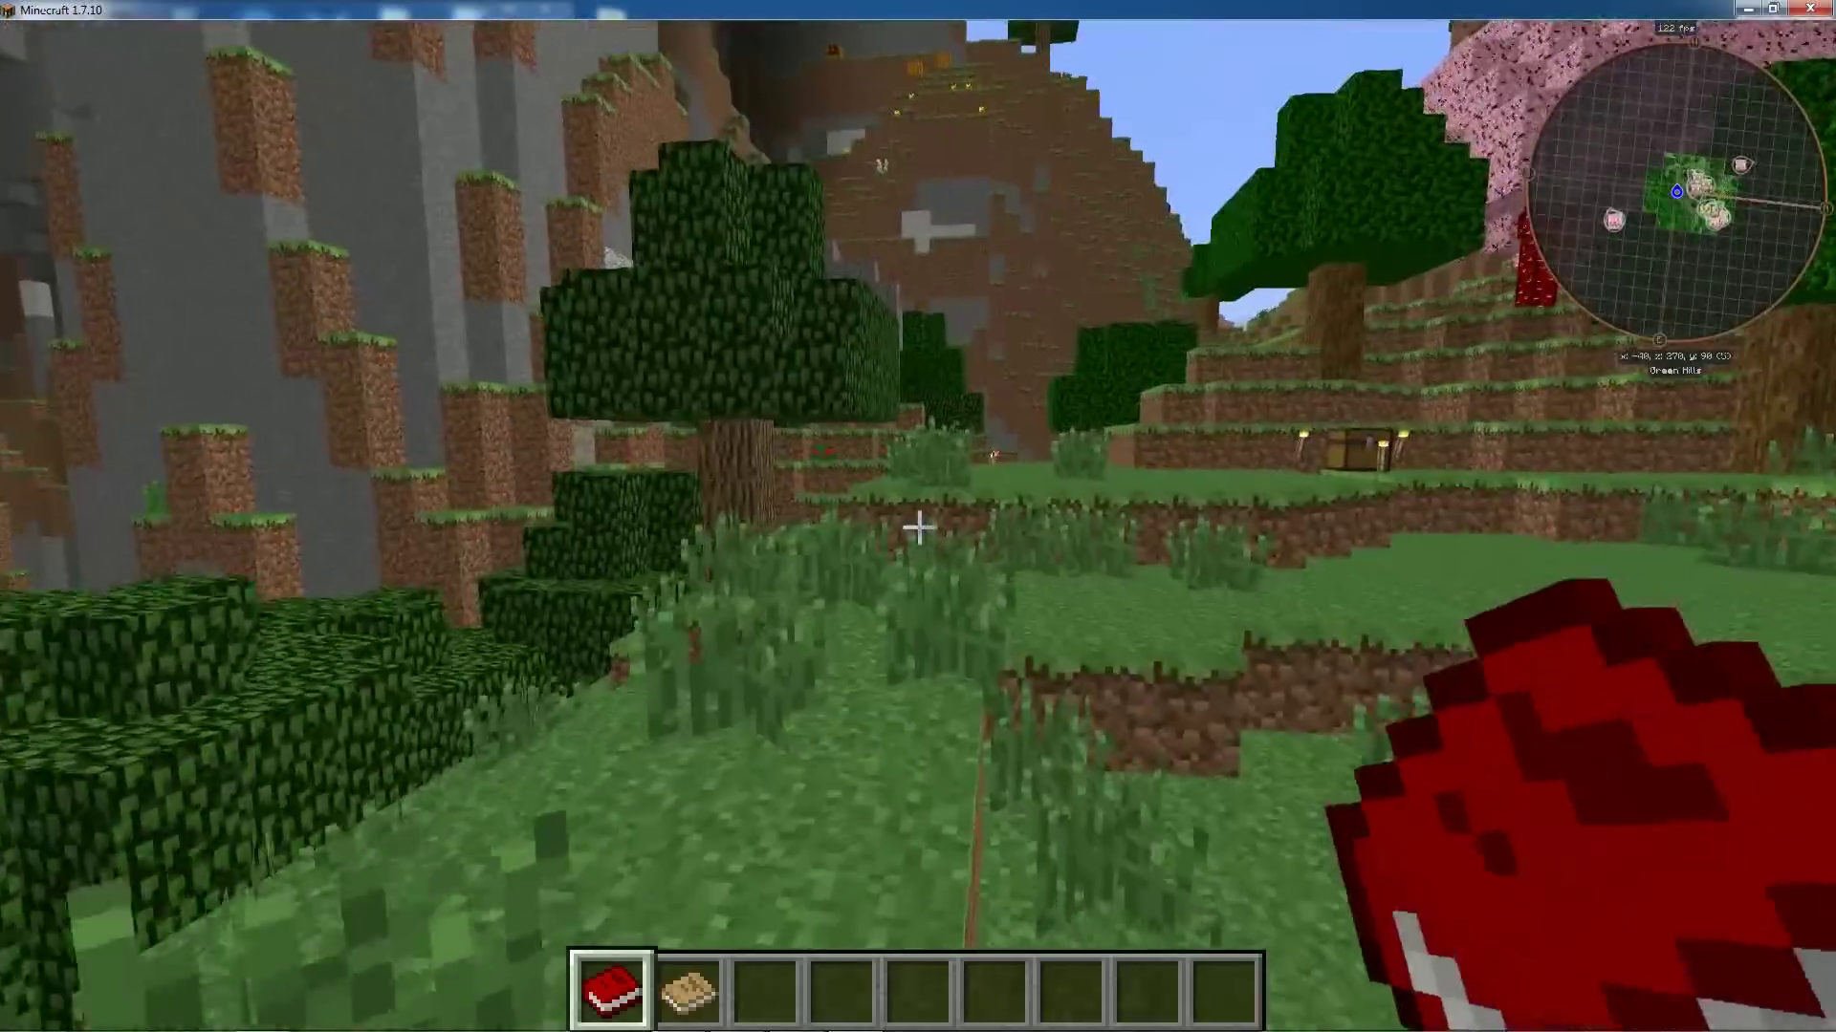
{"action": "key", "text": "w"}
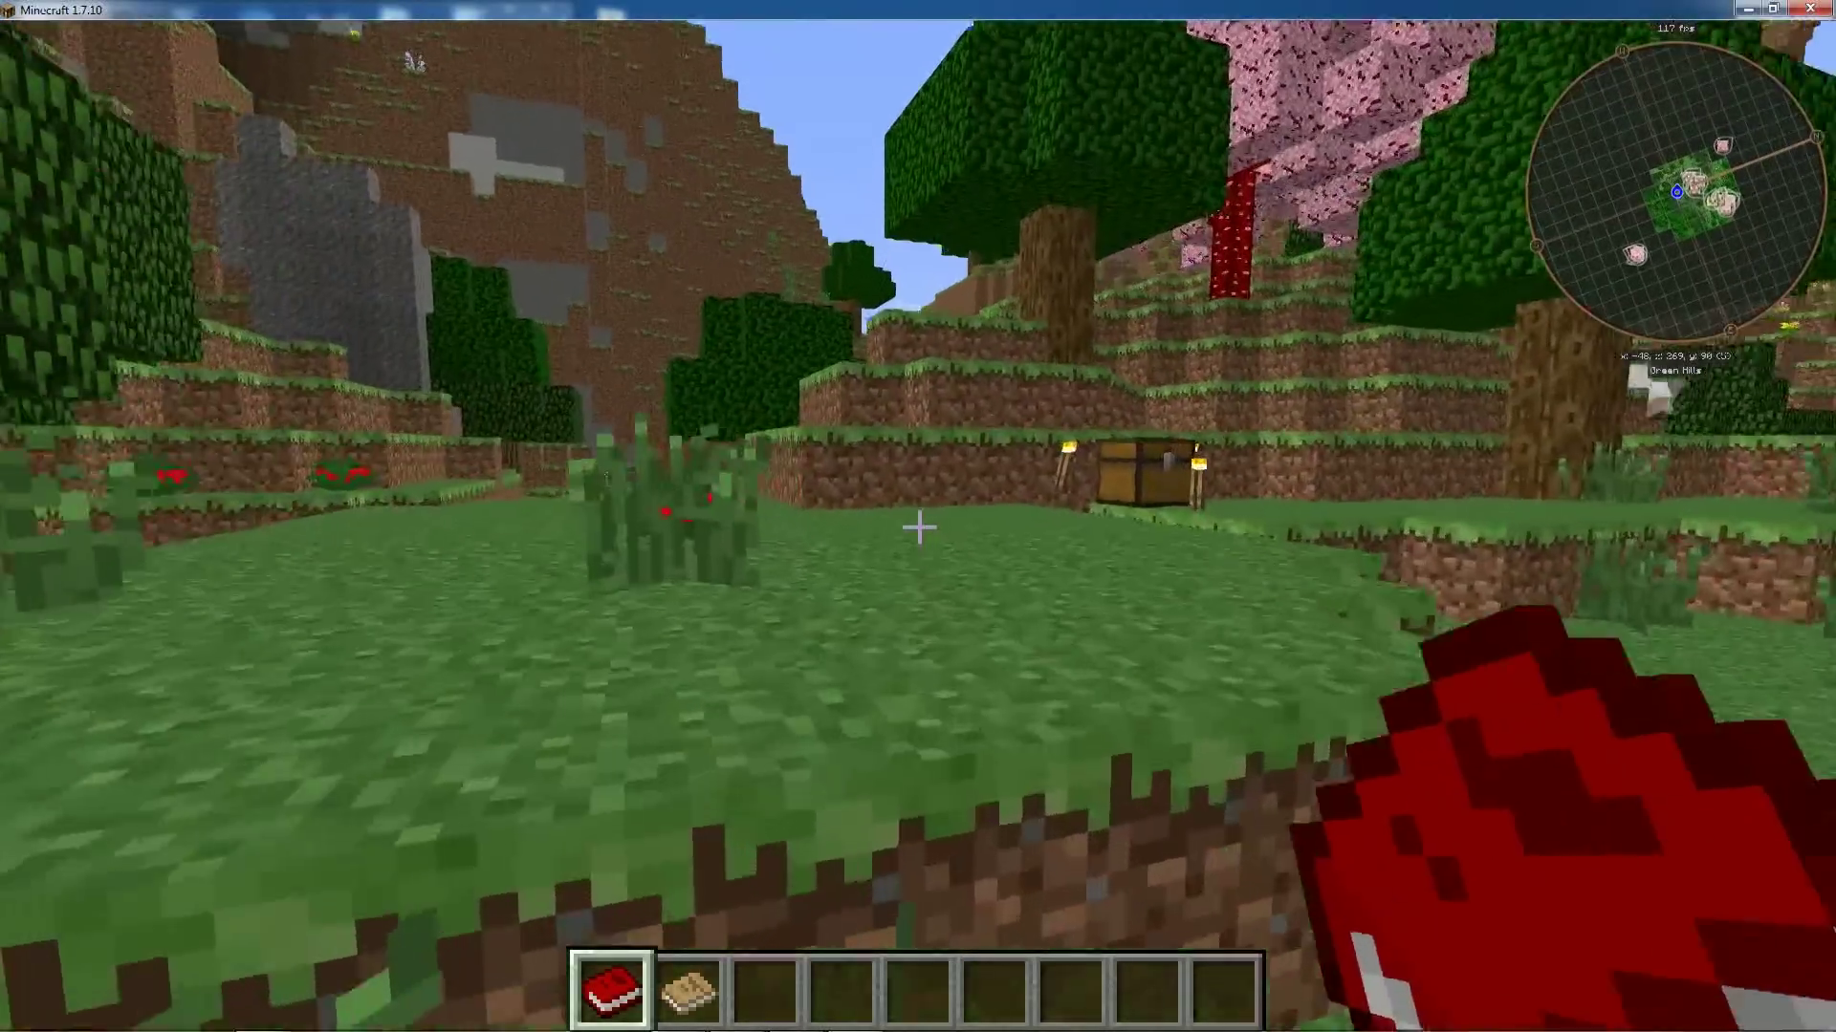
{"action": "key", "text": "w"}
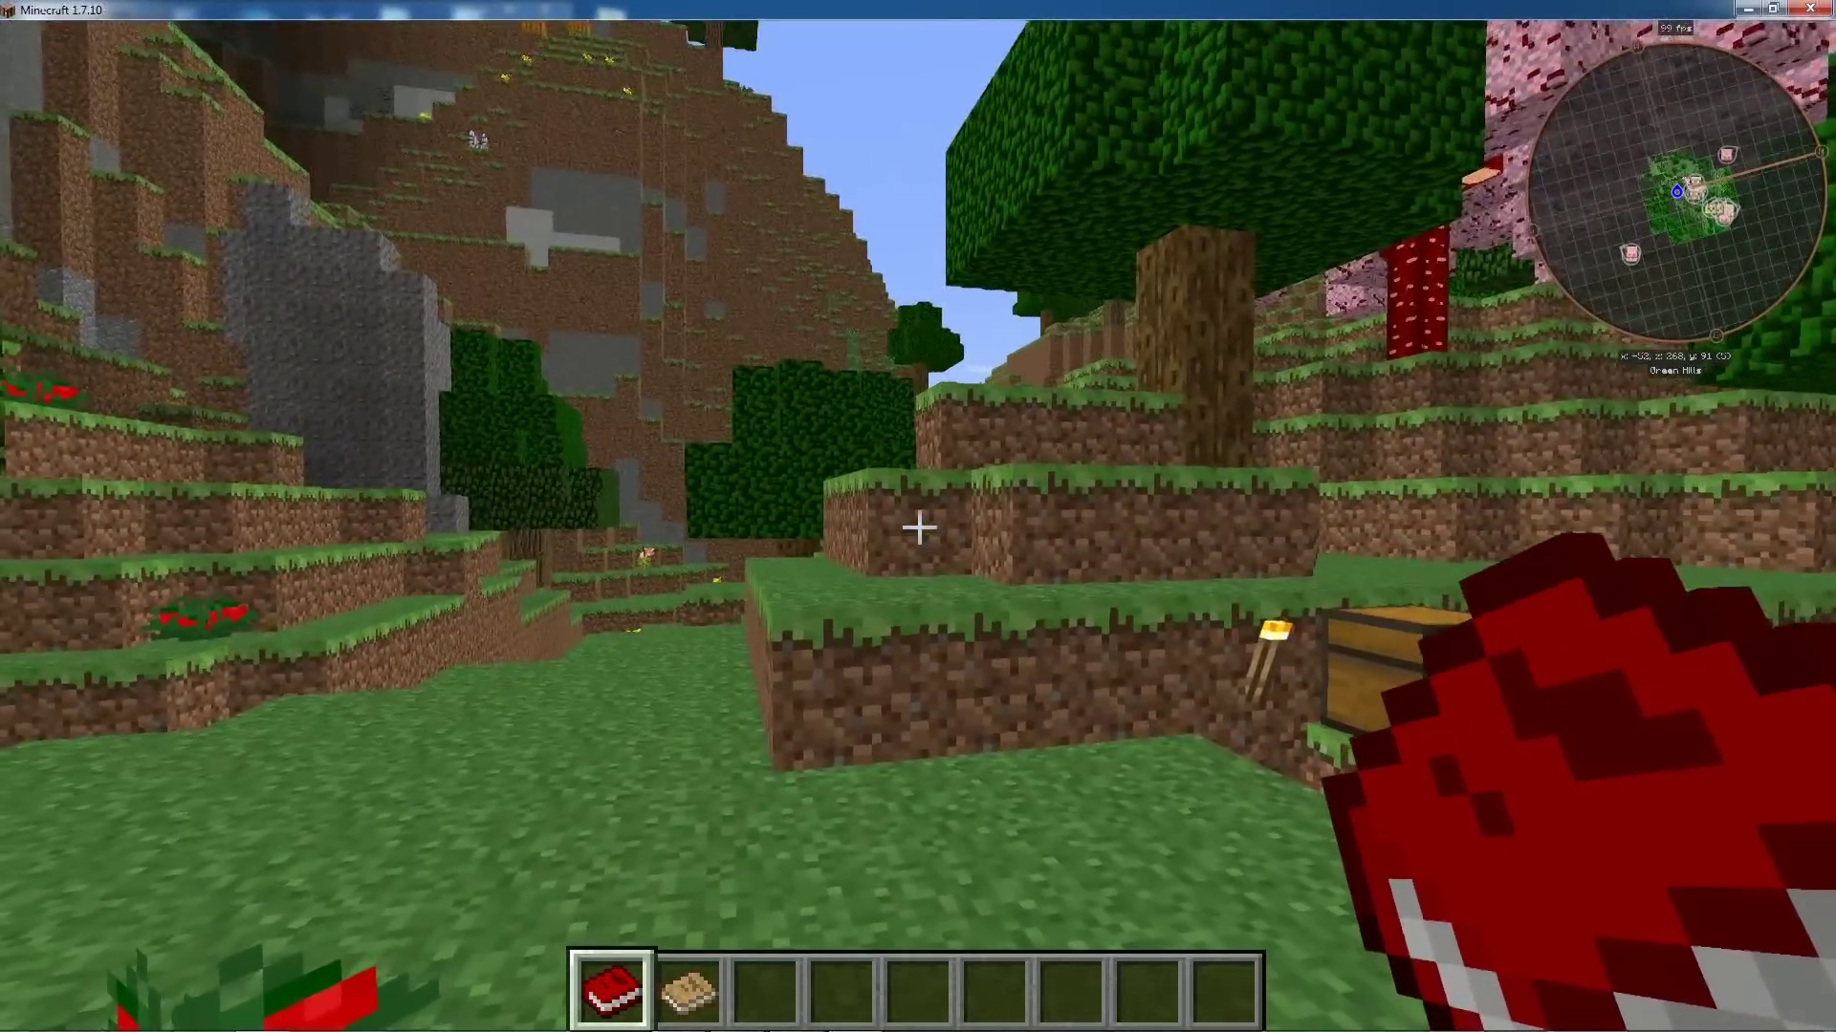
{"action": "key", "text": "w"}
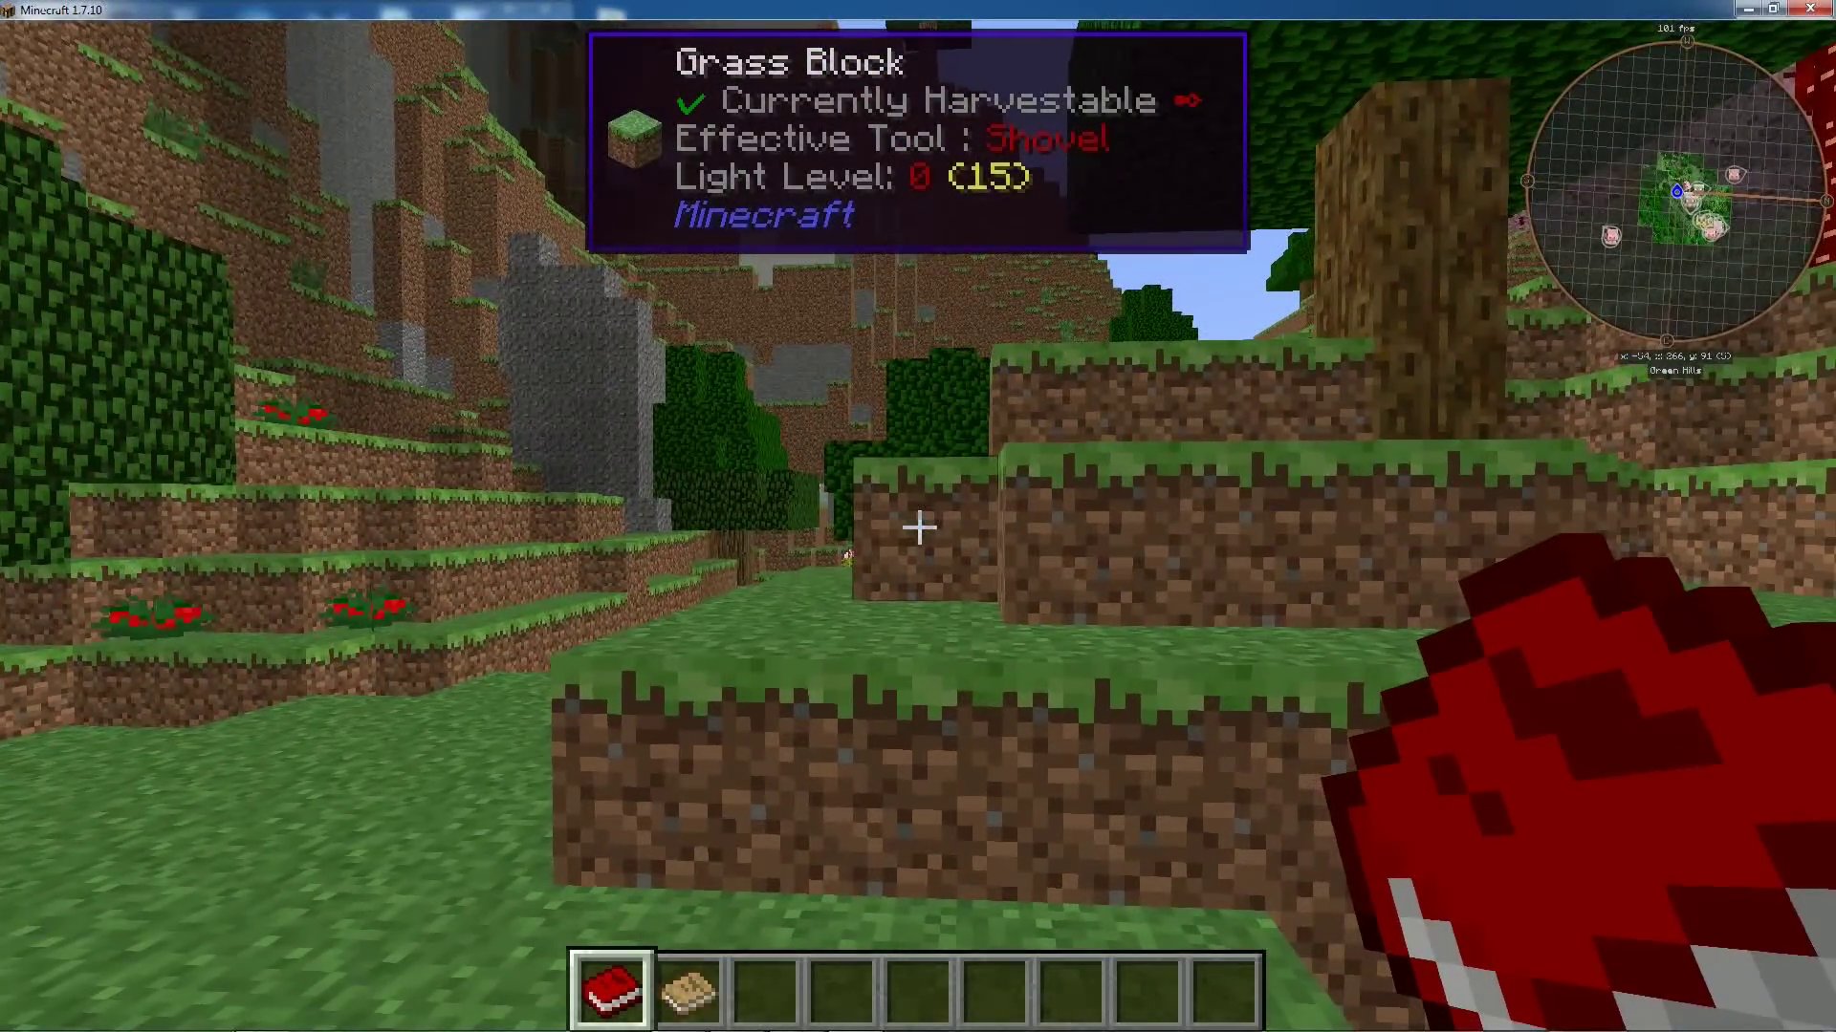
{"action": "key", "text": "s"}
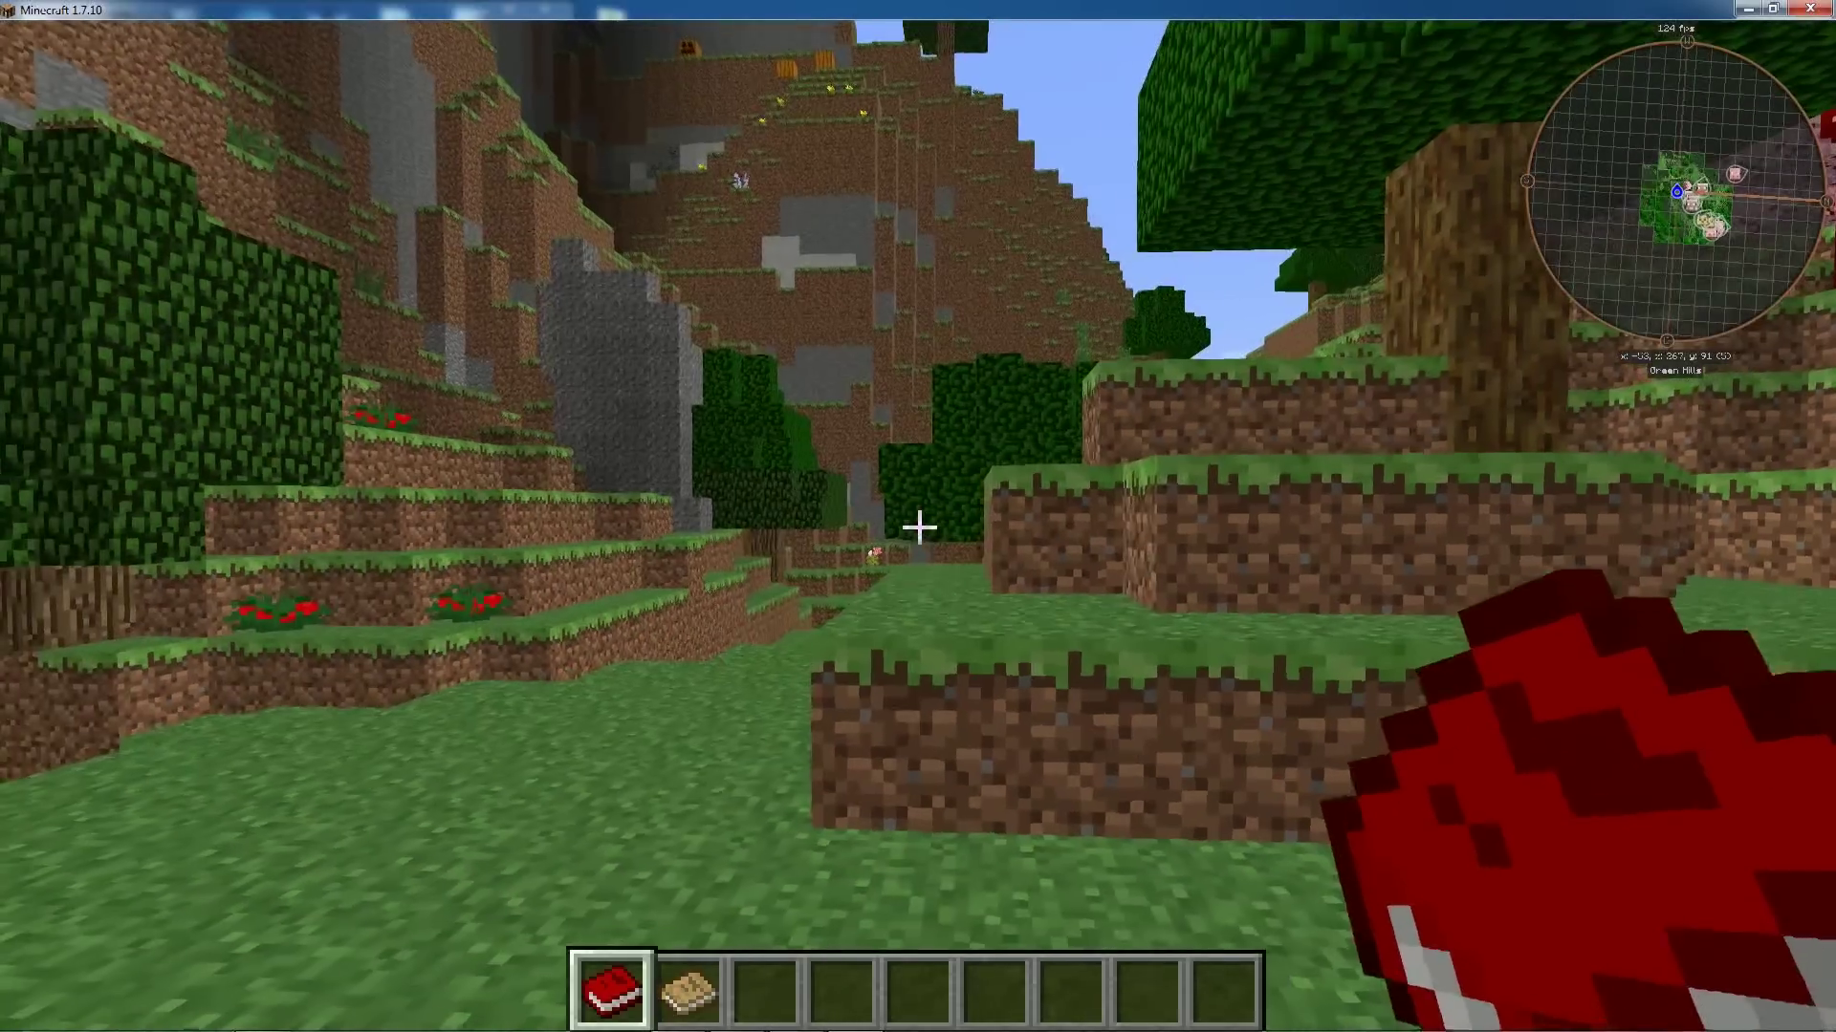
Take off from the grassy ledge and fly through the valley toward the large terraced dirt hillside.
{"action": "key", "text": "space"}
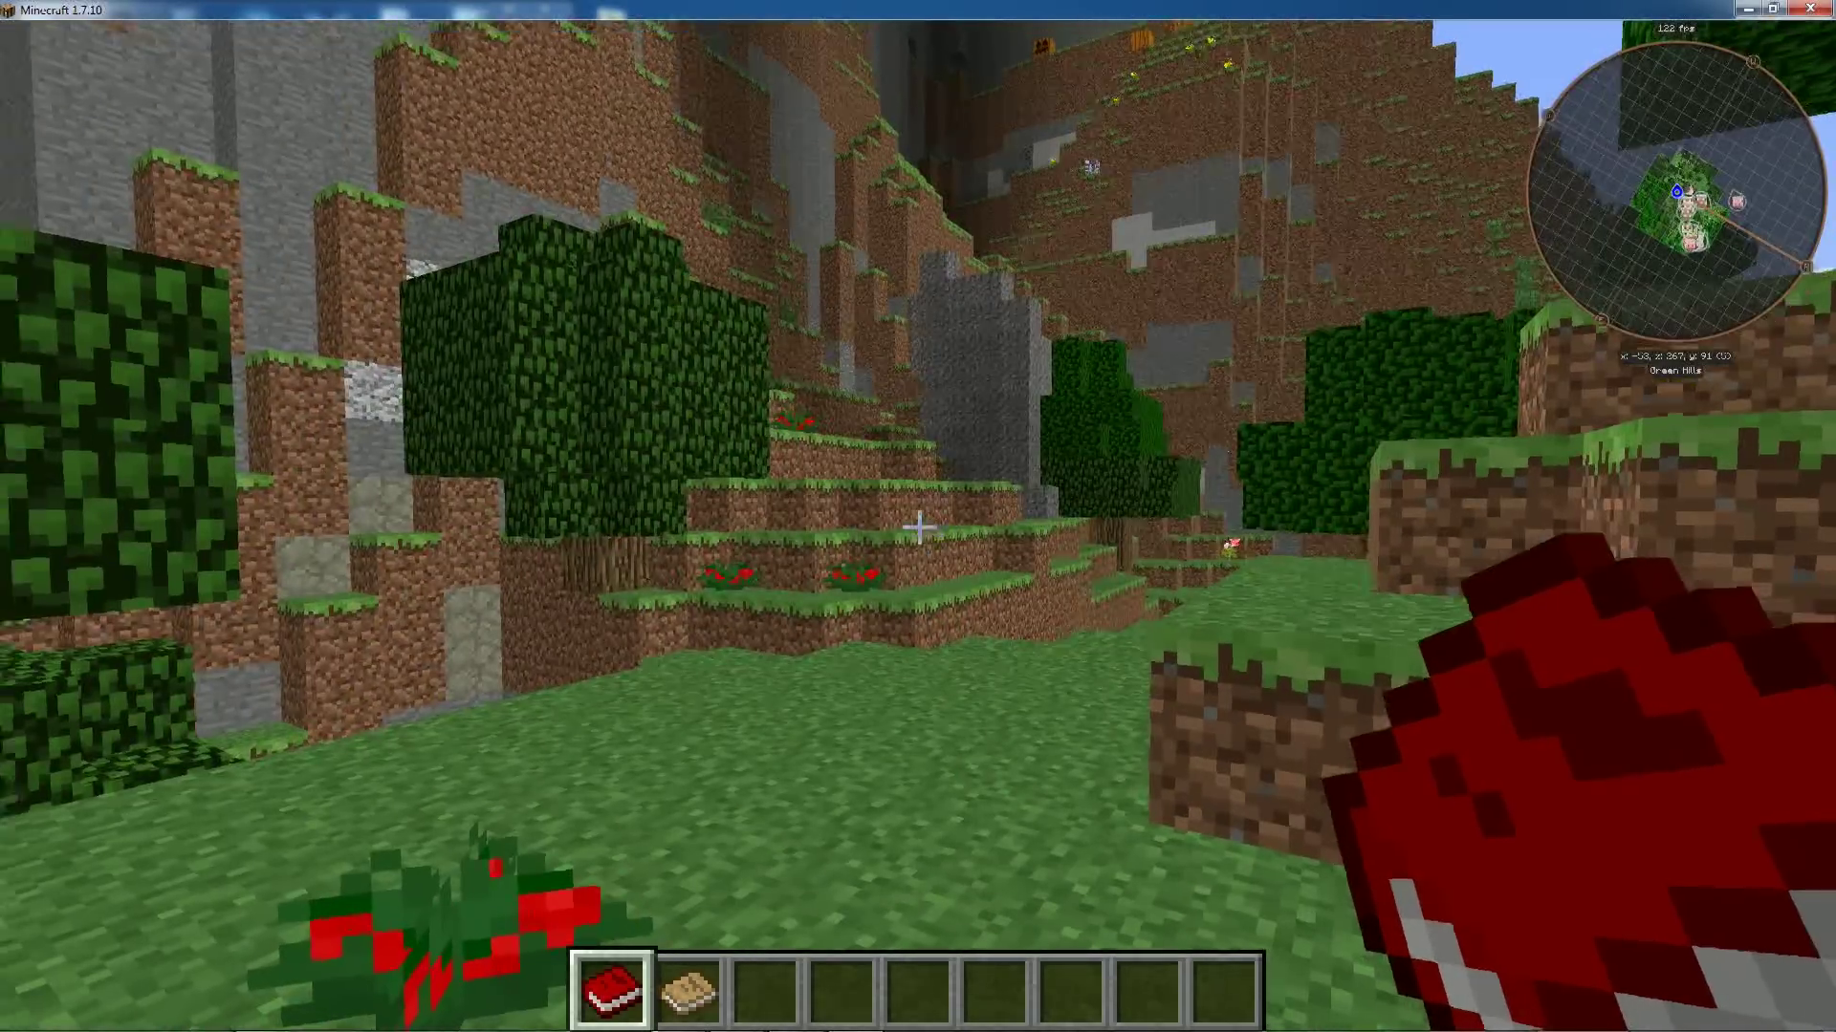
{"action": "key", "text": "space"}
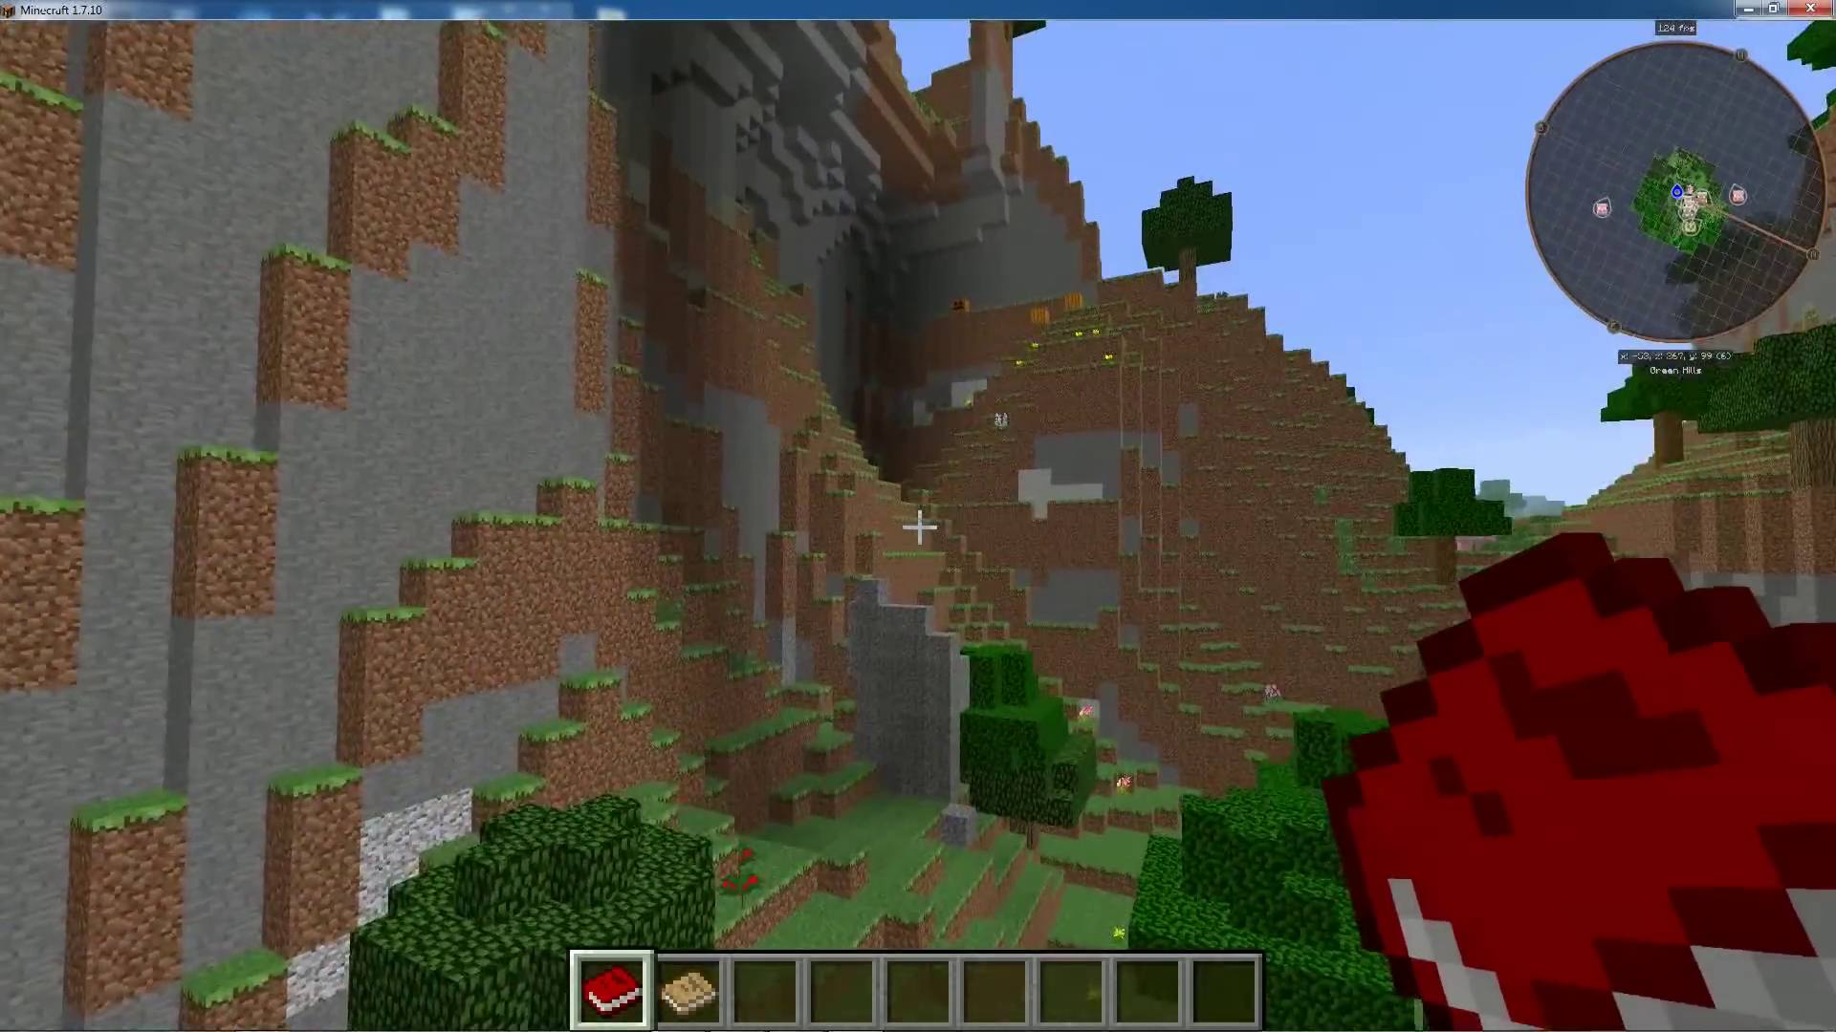
{"action": "key", "text": "w"}
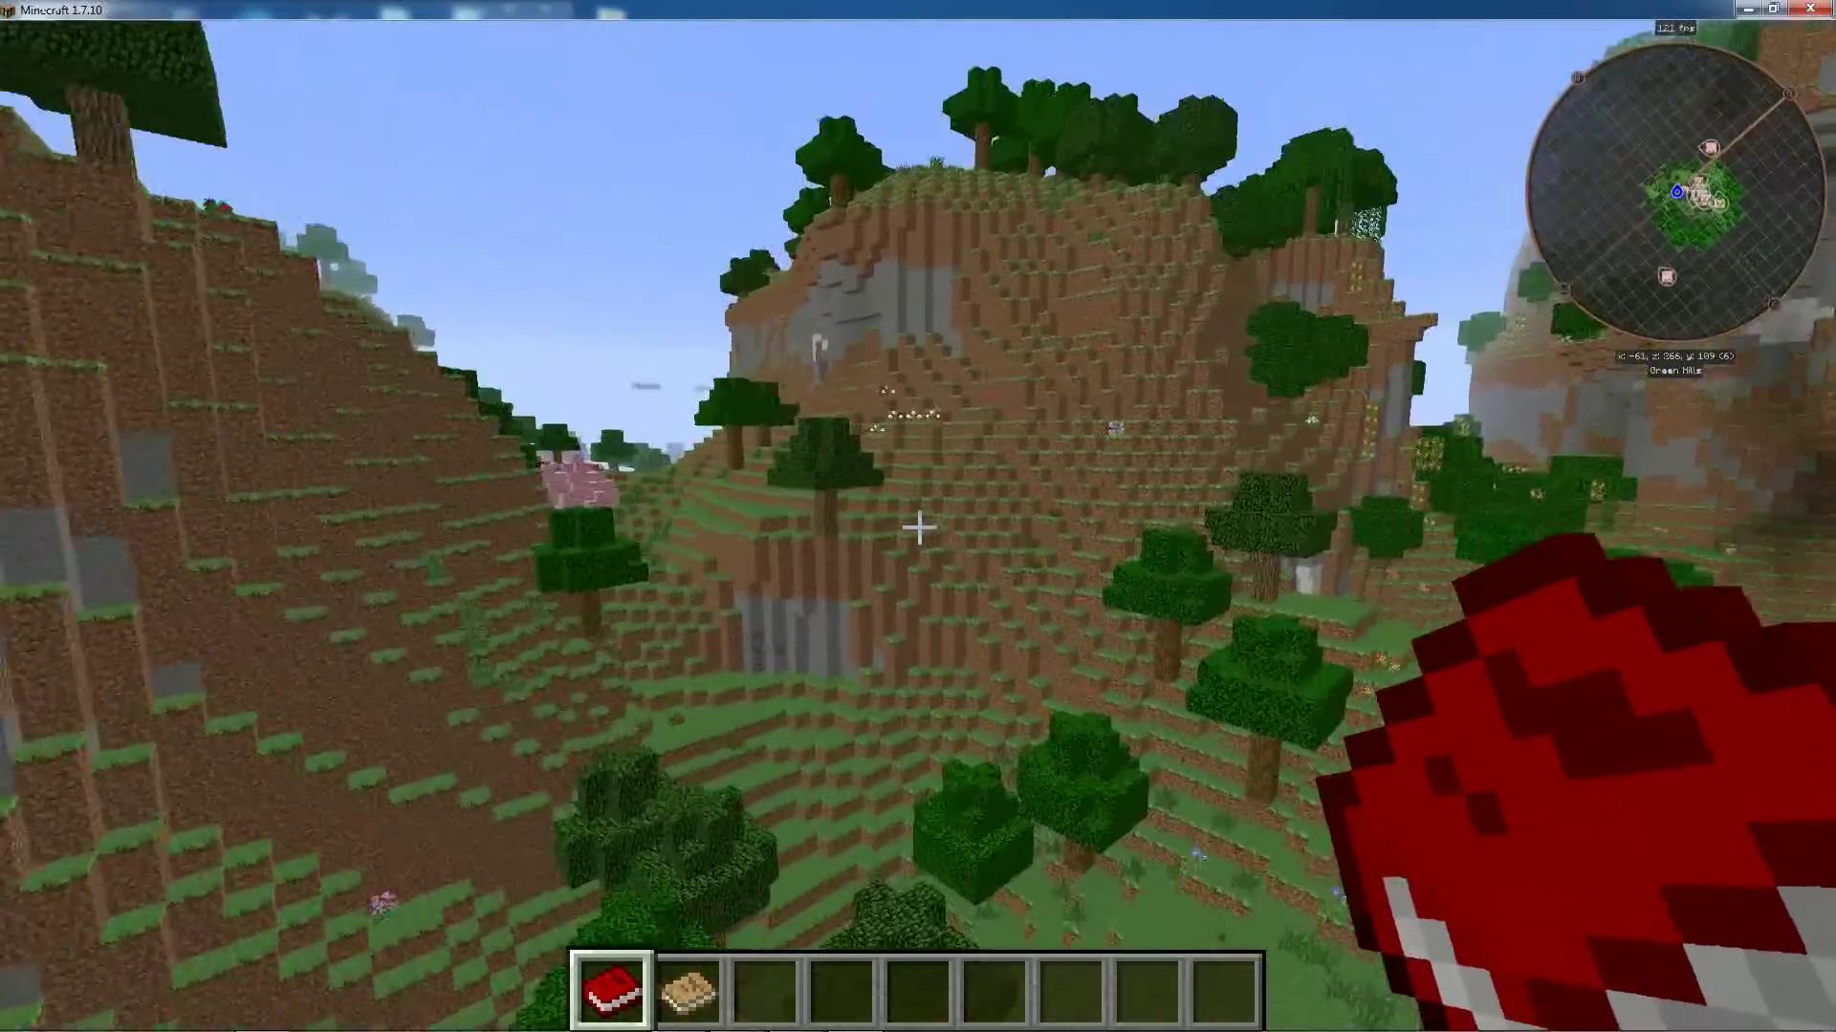
{"action": "key", "text": "w"}
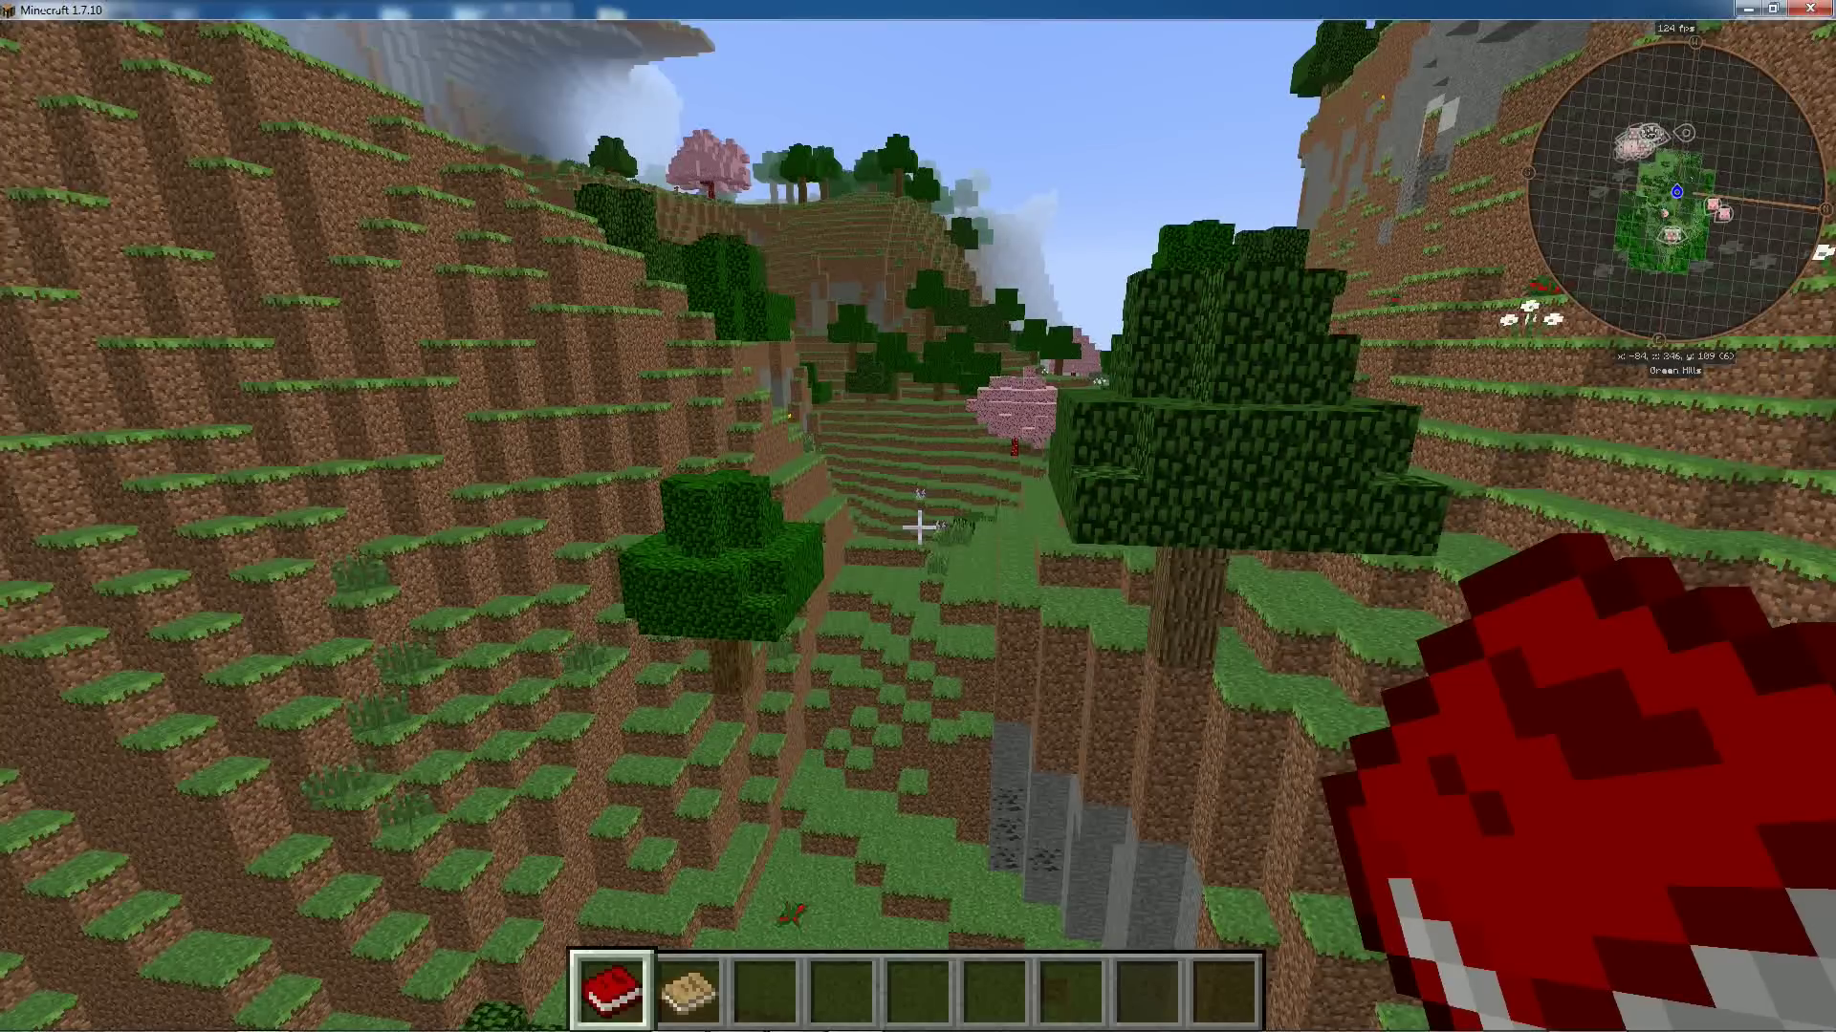
{"action": "key", "text": "w"}
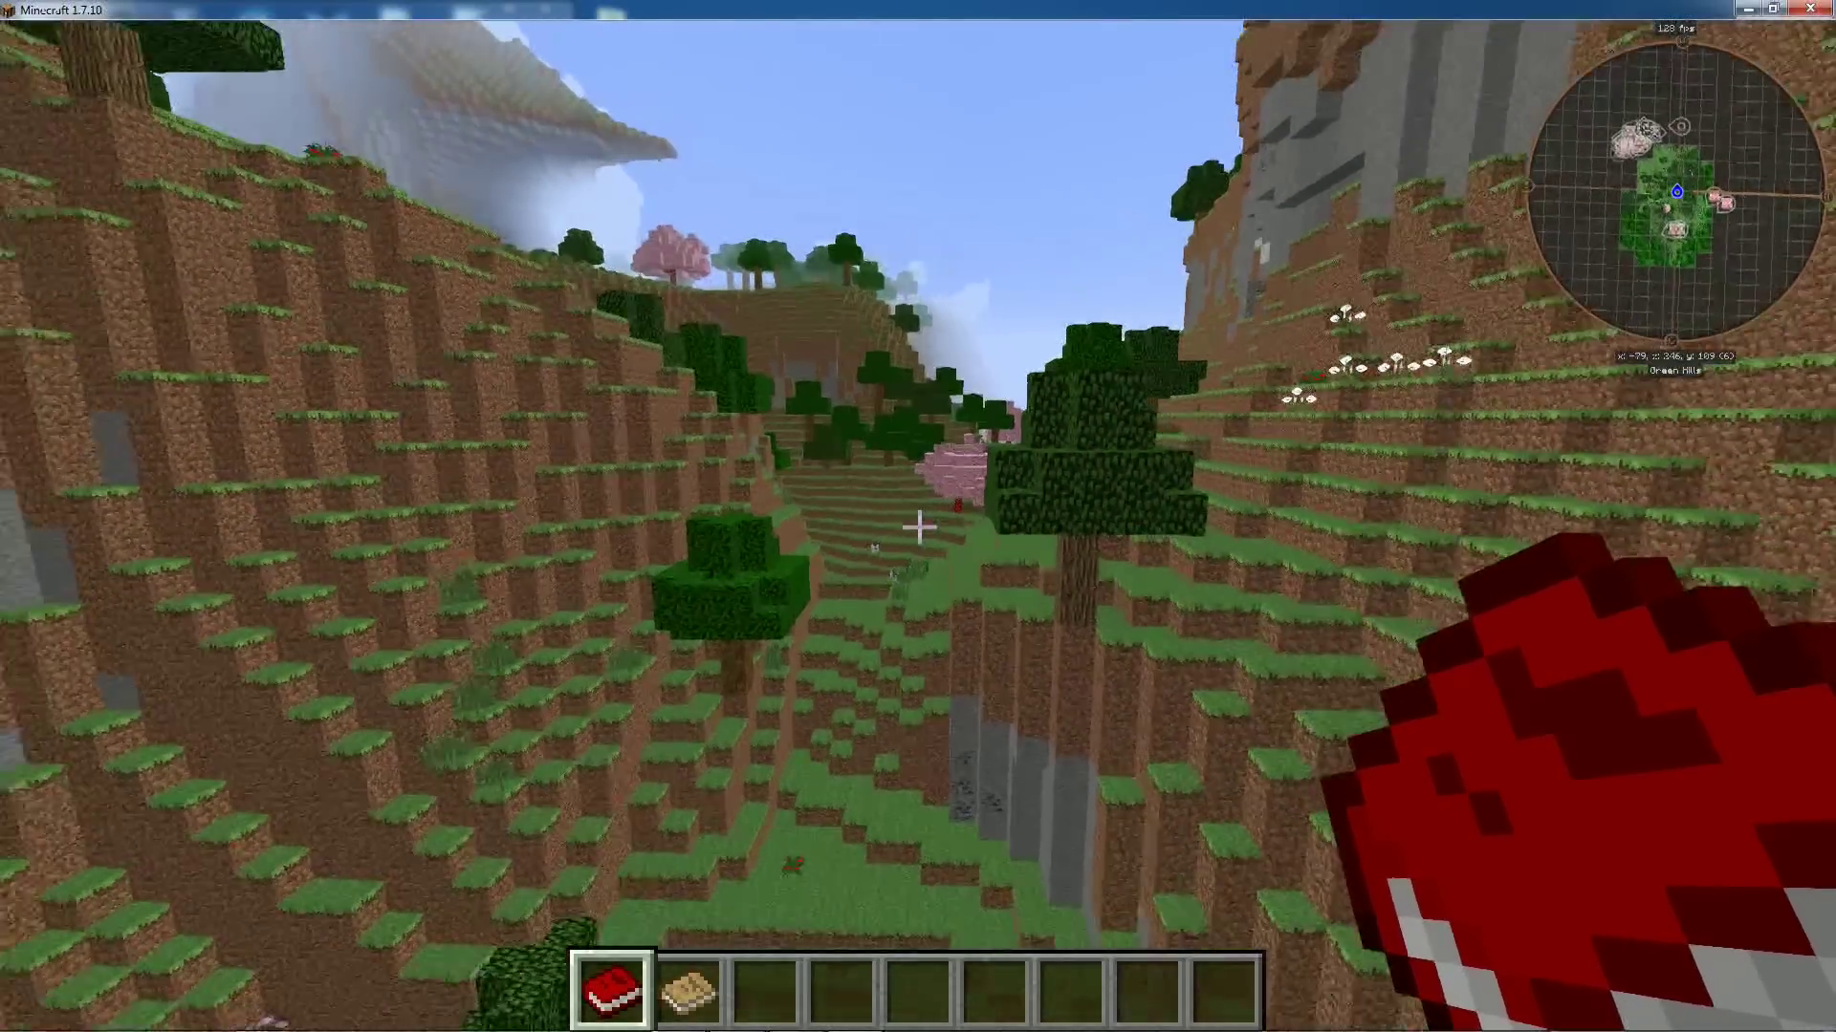
{"action": "key", "text": "w"}
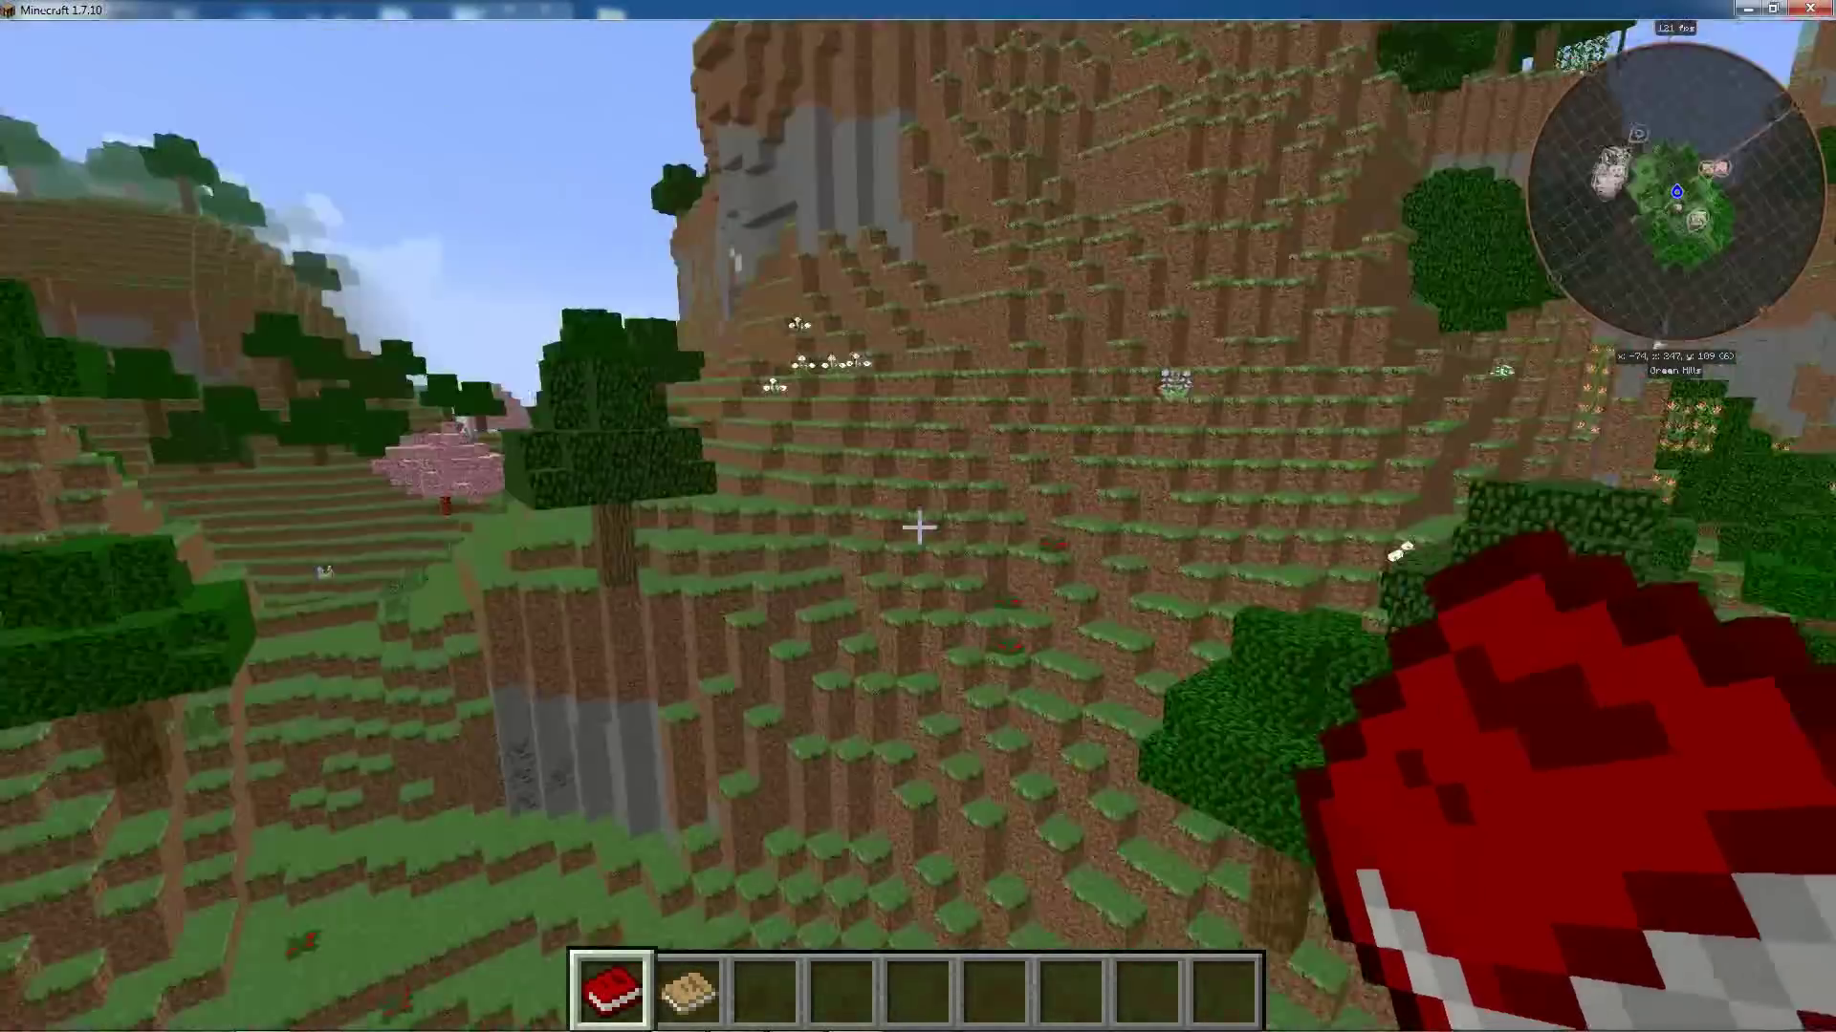
{"action": "key", "text": "w"}
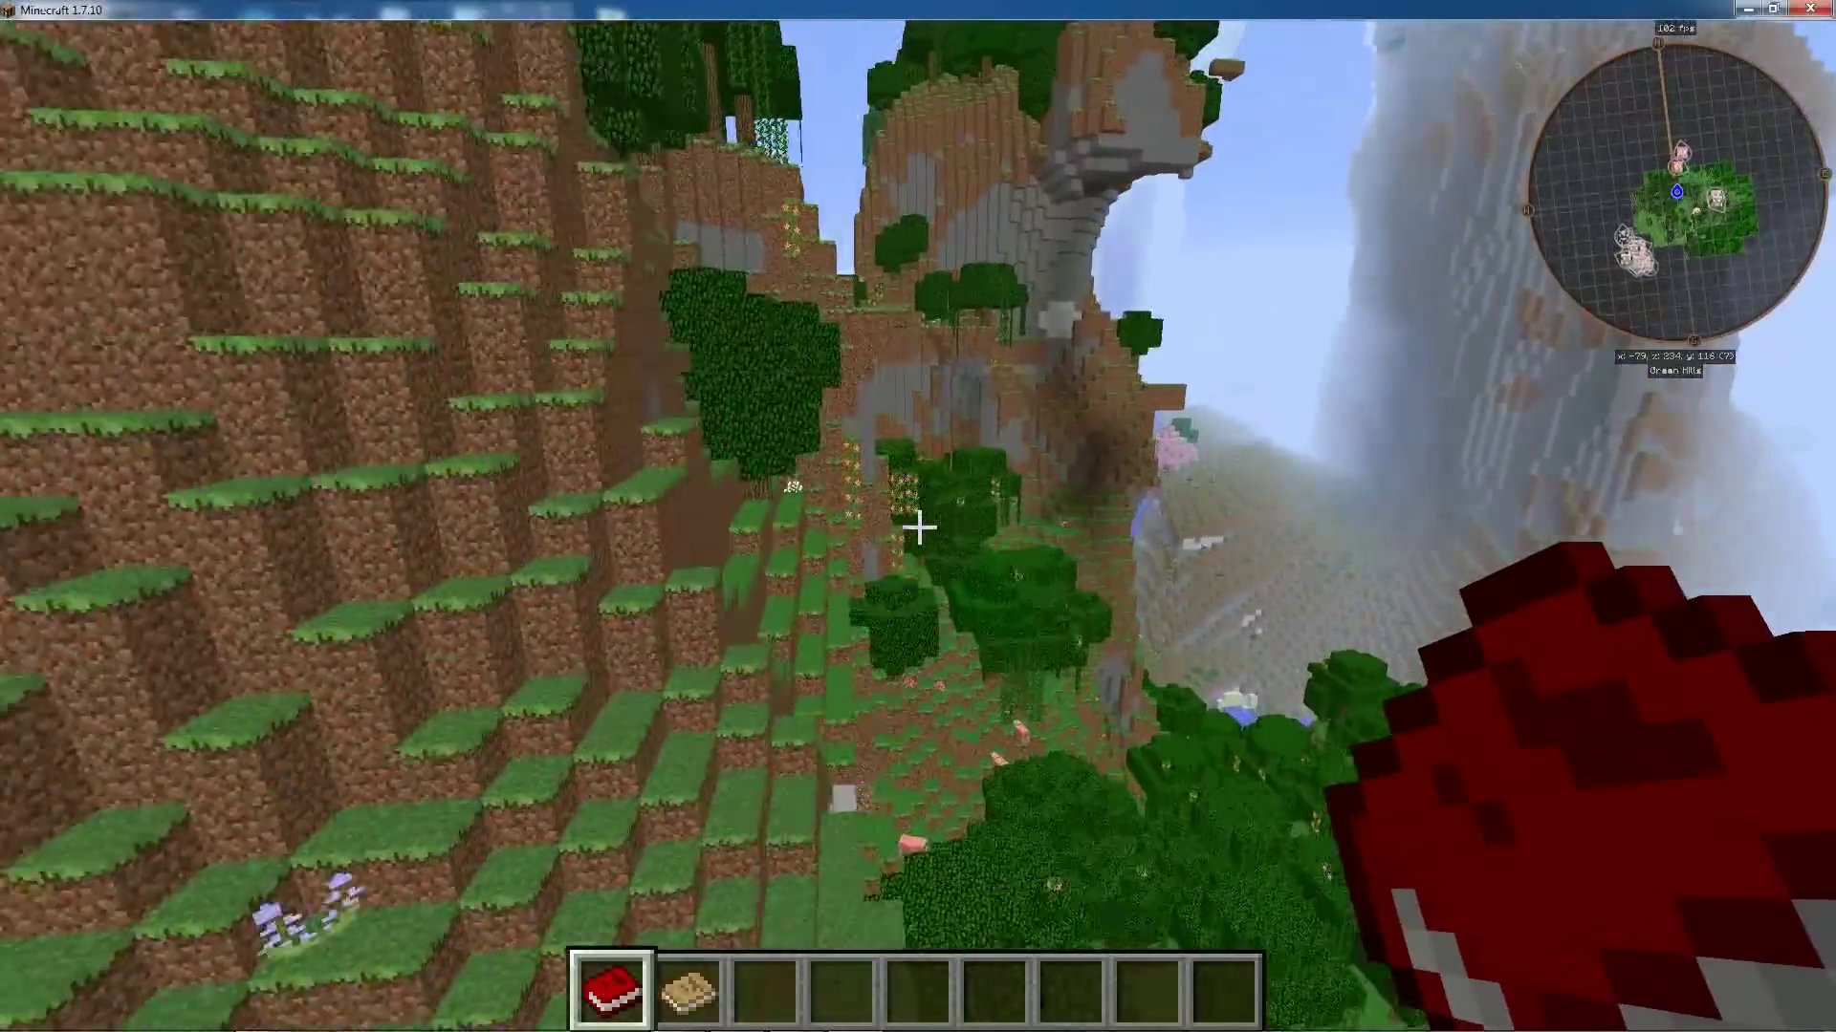
Switch to the empty third hotbar slot, fly up to the steep hillside and mine the dirt in front bare-handed.
{"action": "key", "text": "space"}
{"action": "key", "text": "2"}
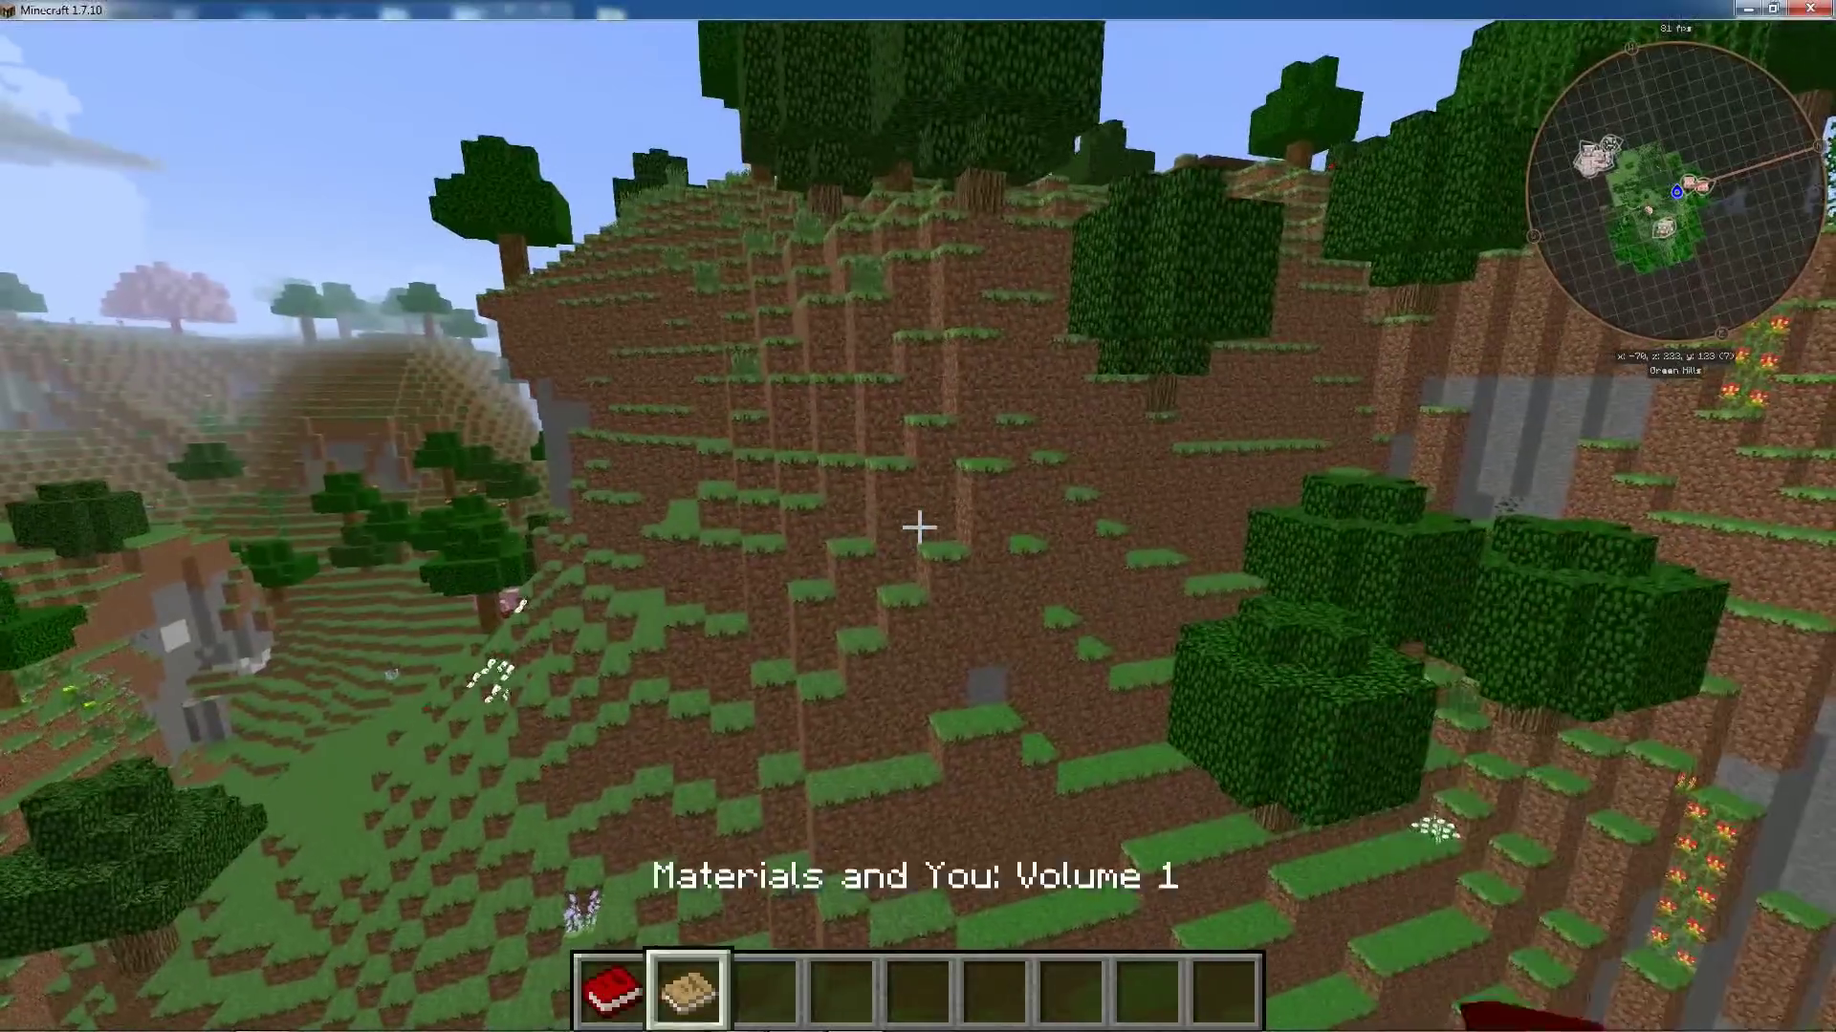
{"action": "key", "text": "3"}
{"action": "key", "text": "w"}
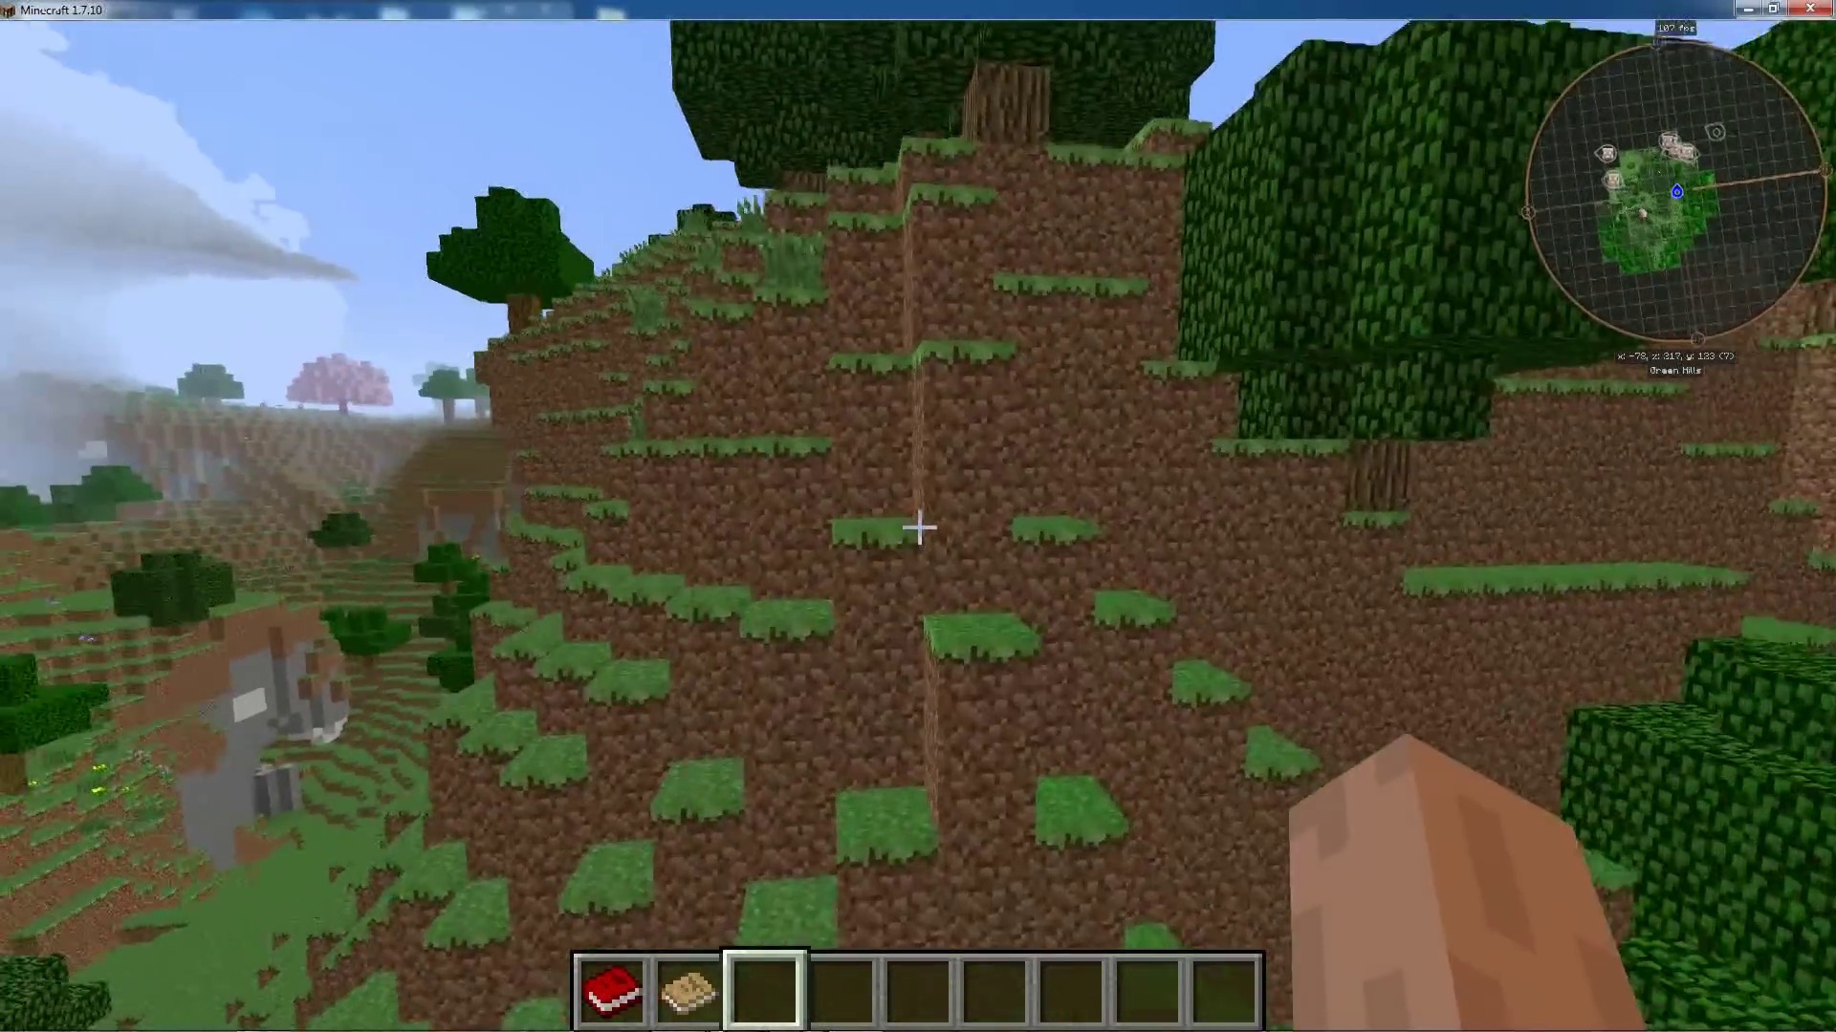
{"action": "key", "text": "w"}
{"action": "key", "text": "w"}
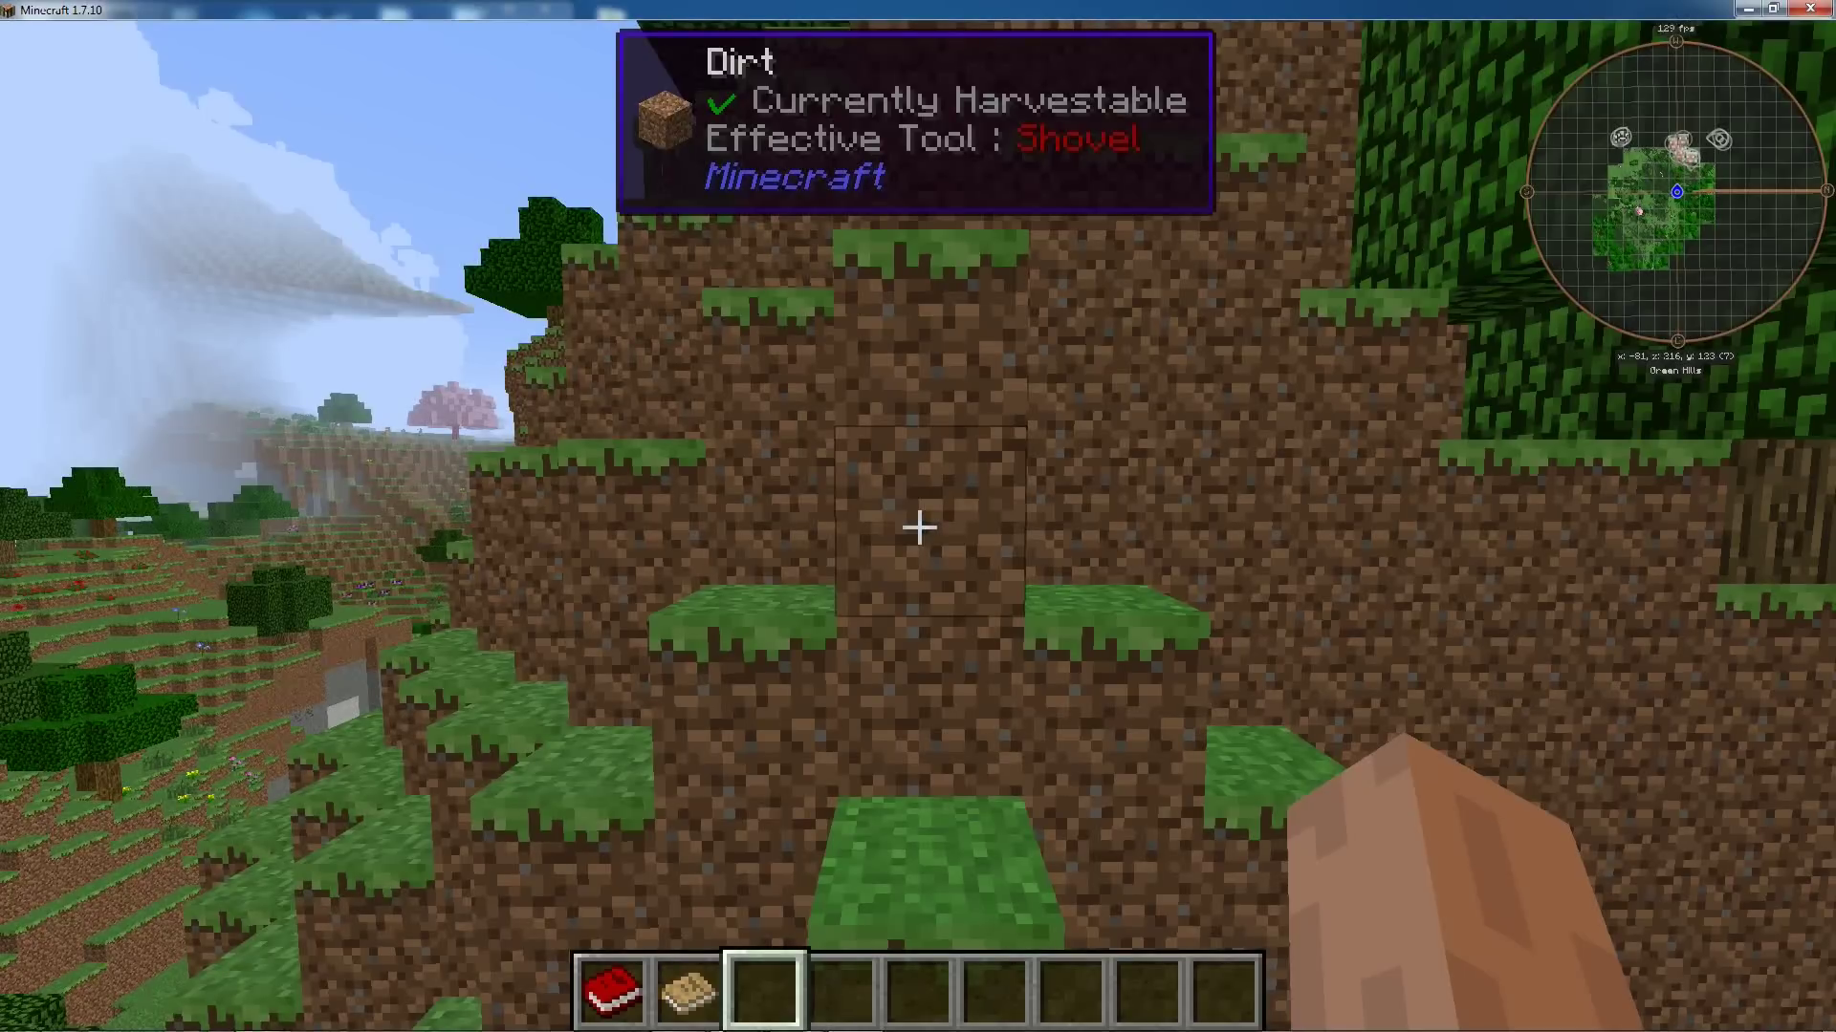
{"action": "key", "text": "s"}
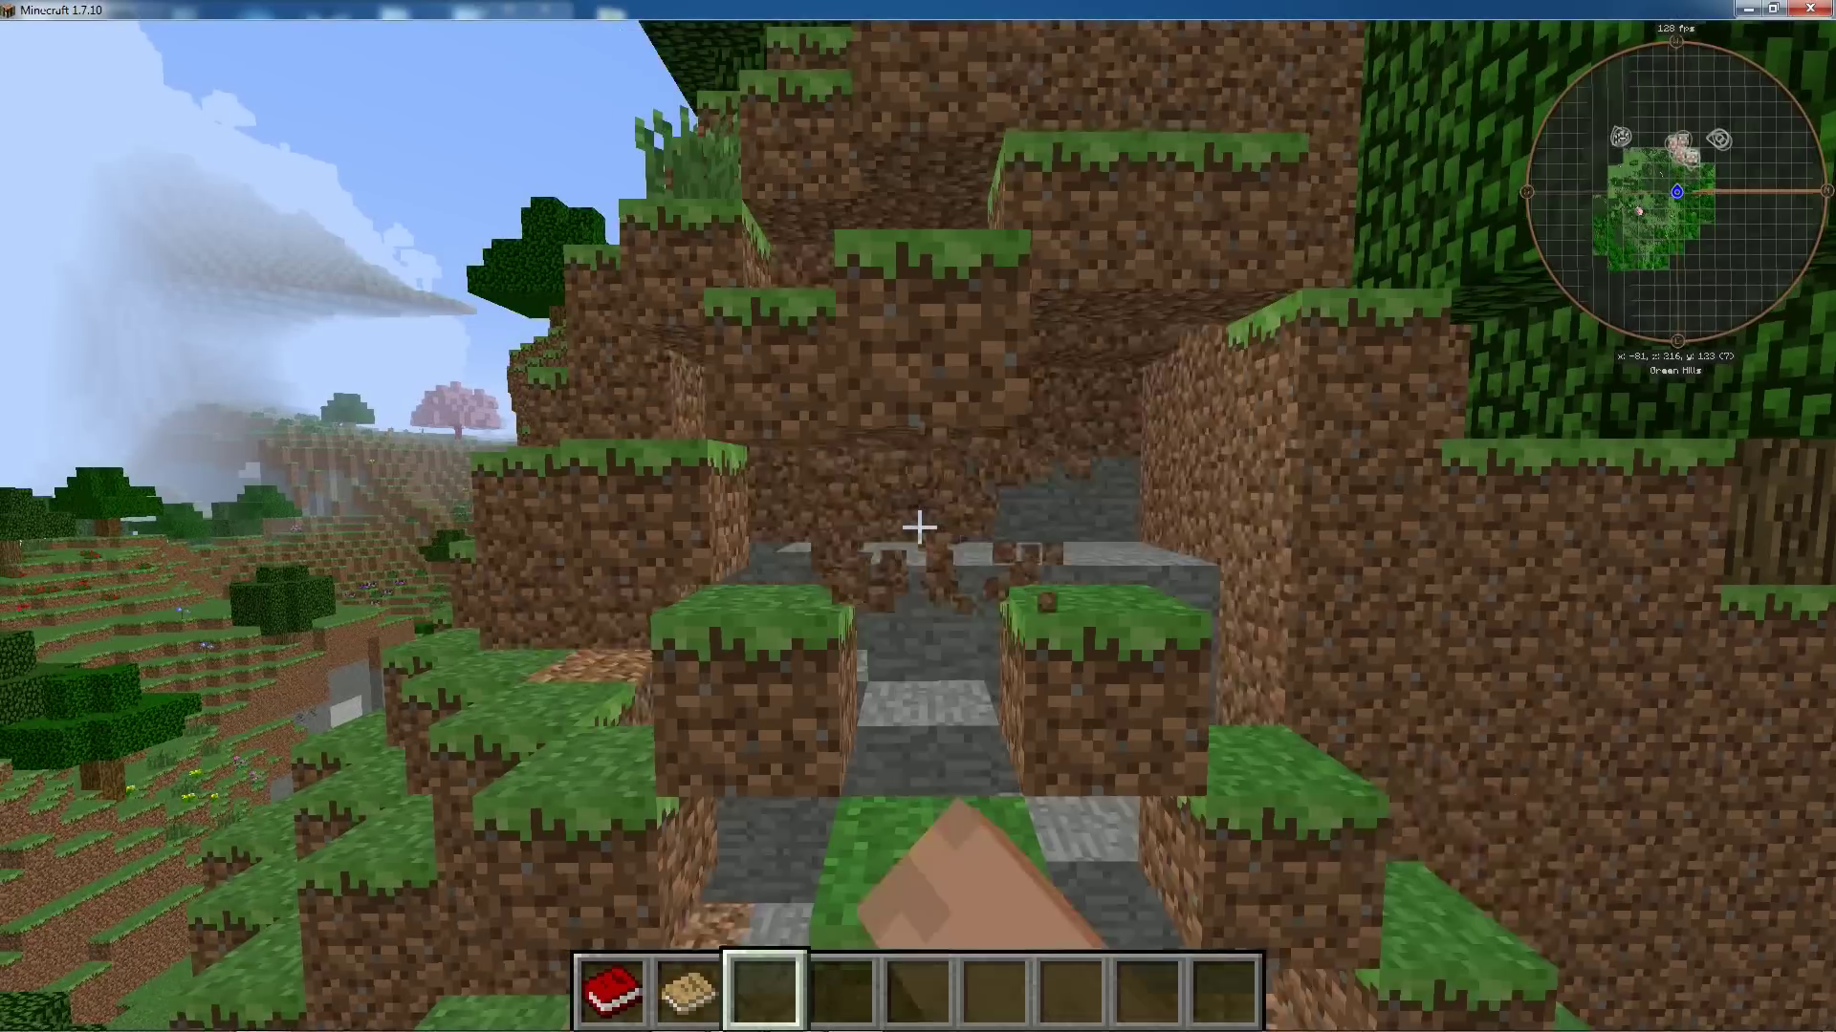
Fly sideways along the exposed stone and mine the dirt near the hanging flowering vine.
{"action": "key", "text": "d"}
{"action": "key", "text": "d"}
{"action": "key", "text": "d"}
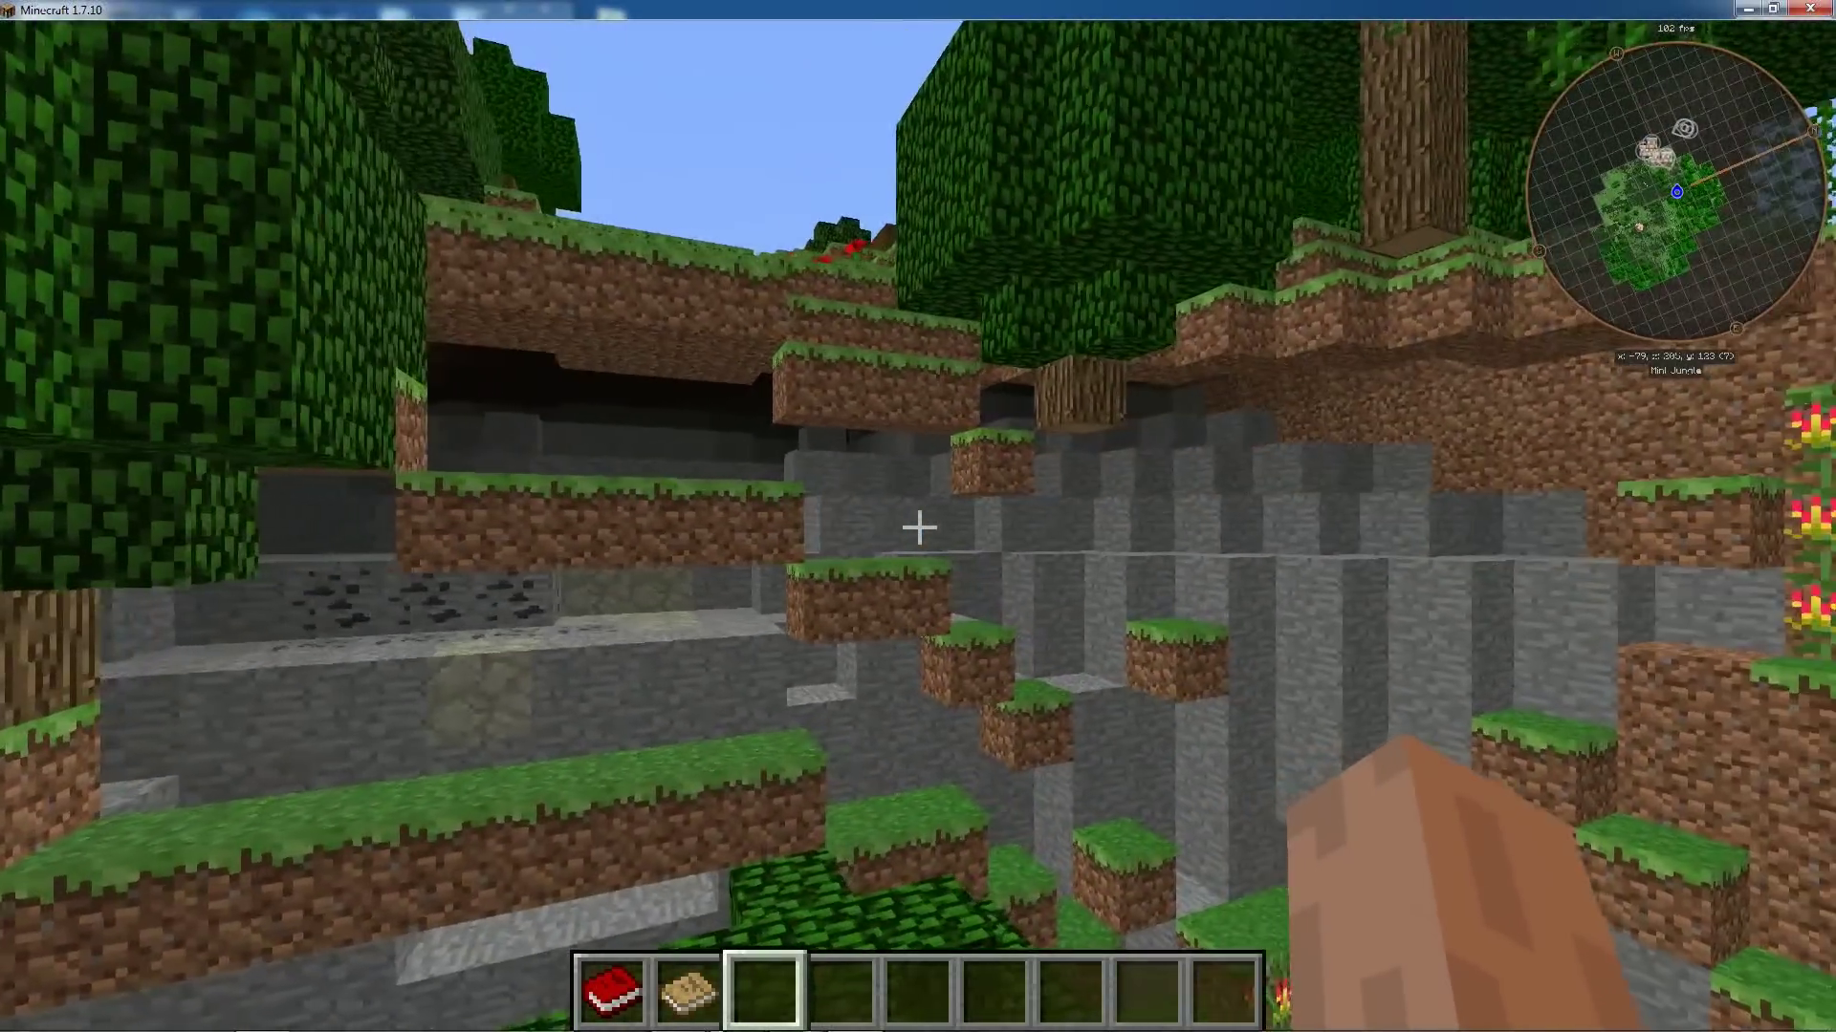
{"action": "key", "text": "d"}
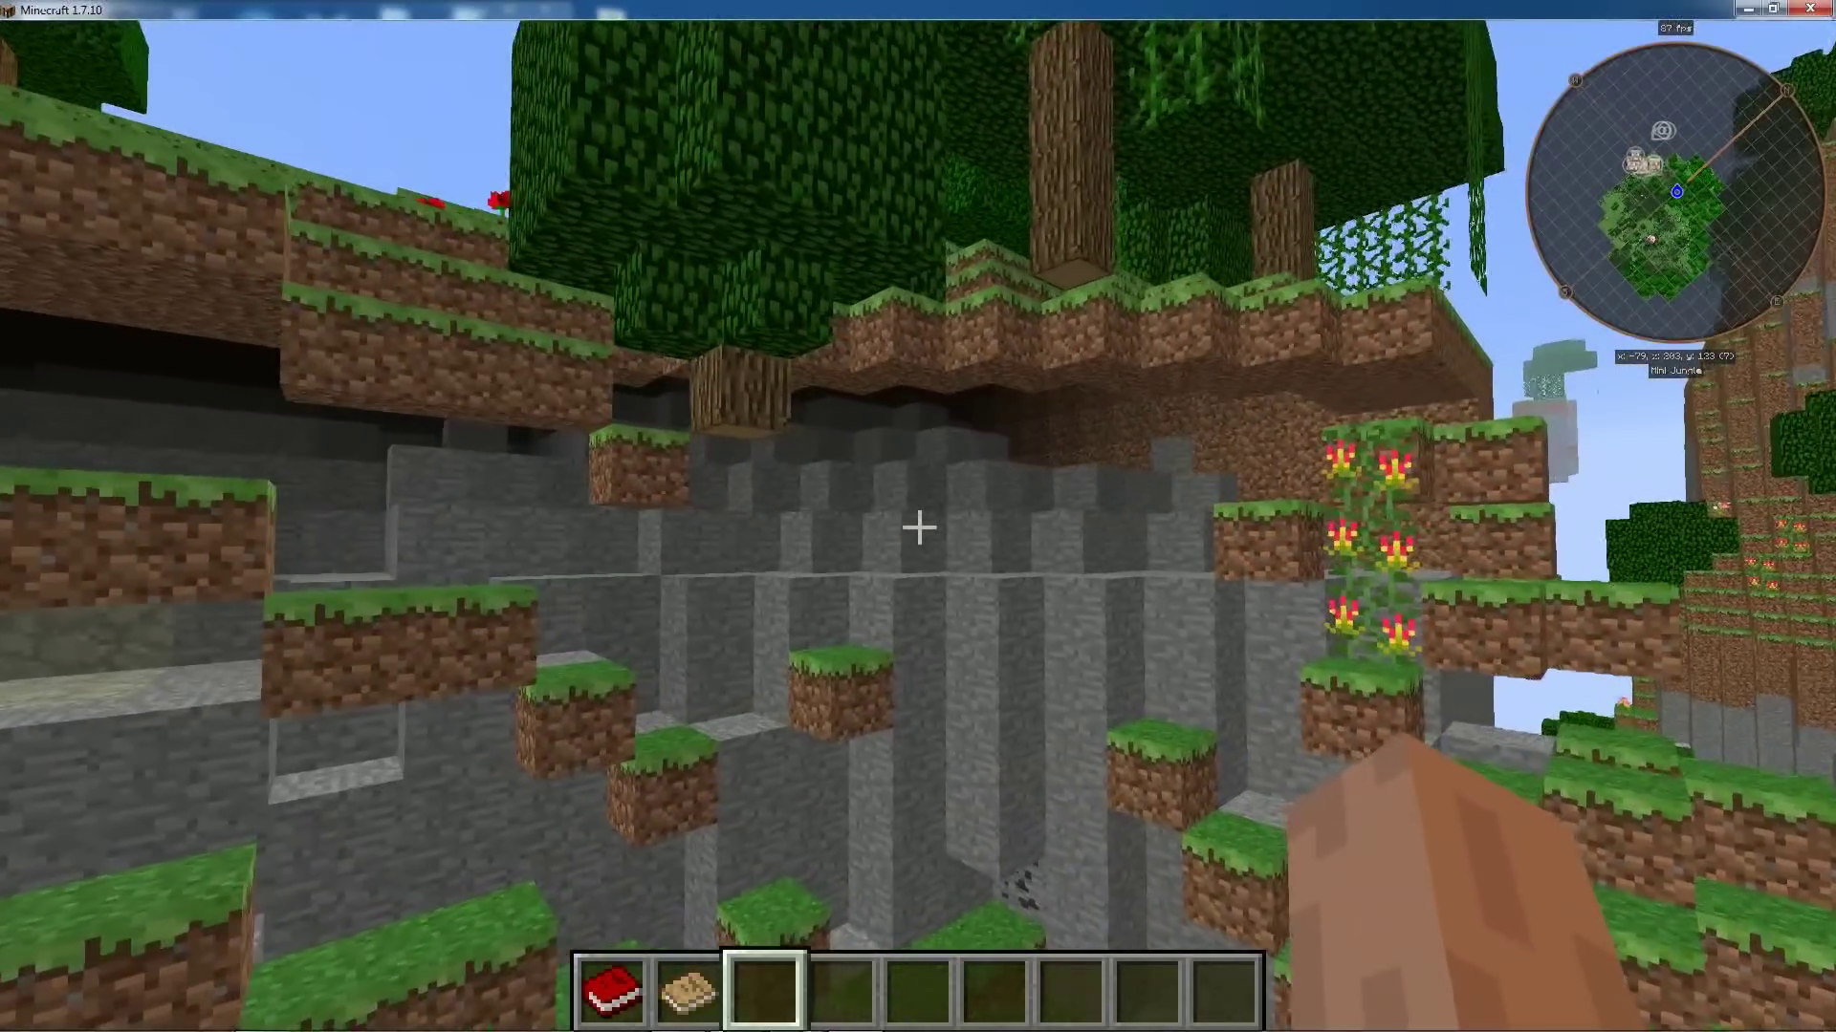
{"action": "key", "text": "space"}
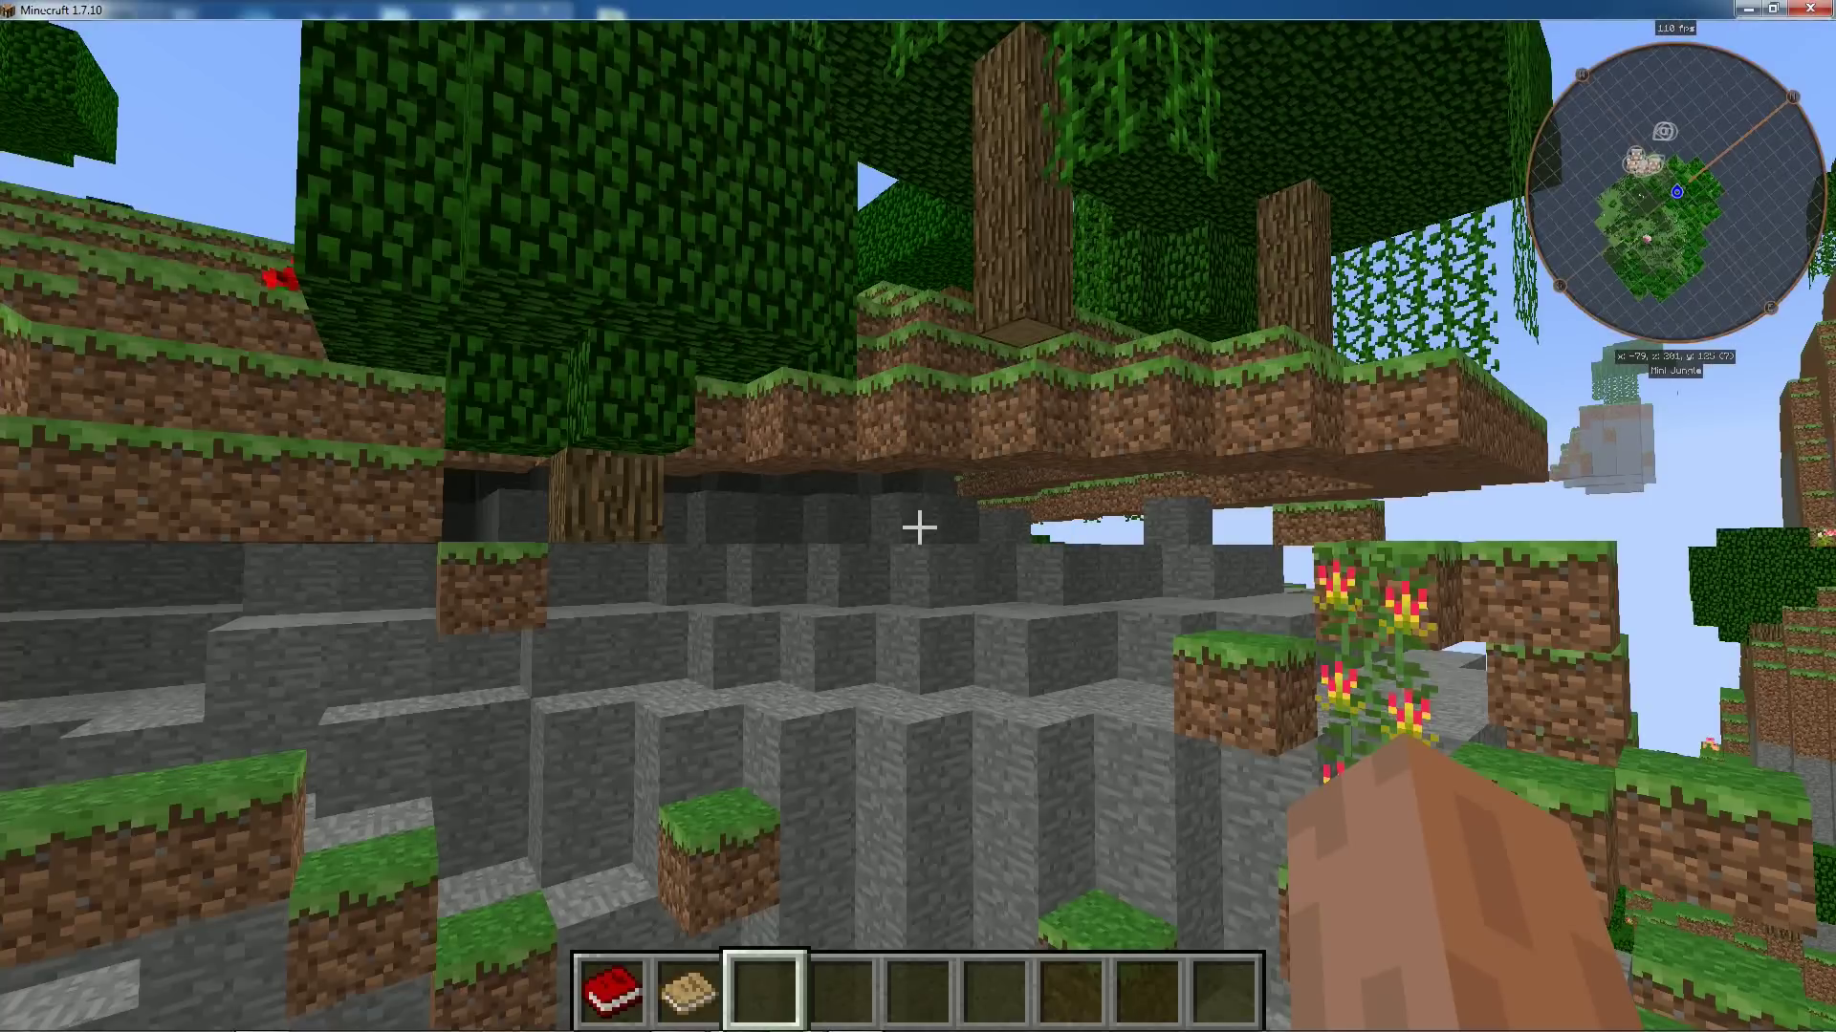
Fly along the stone cliff under the grass overhang and mine the dirt beyond the leafy treetop with pink flowers.
{"action": "key", "text": "w"}
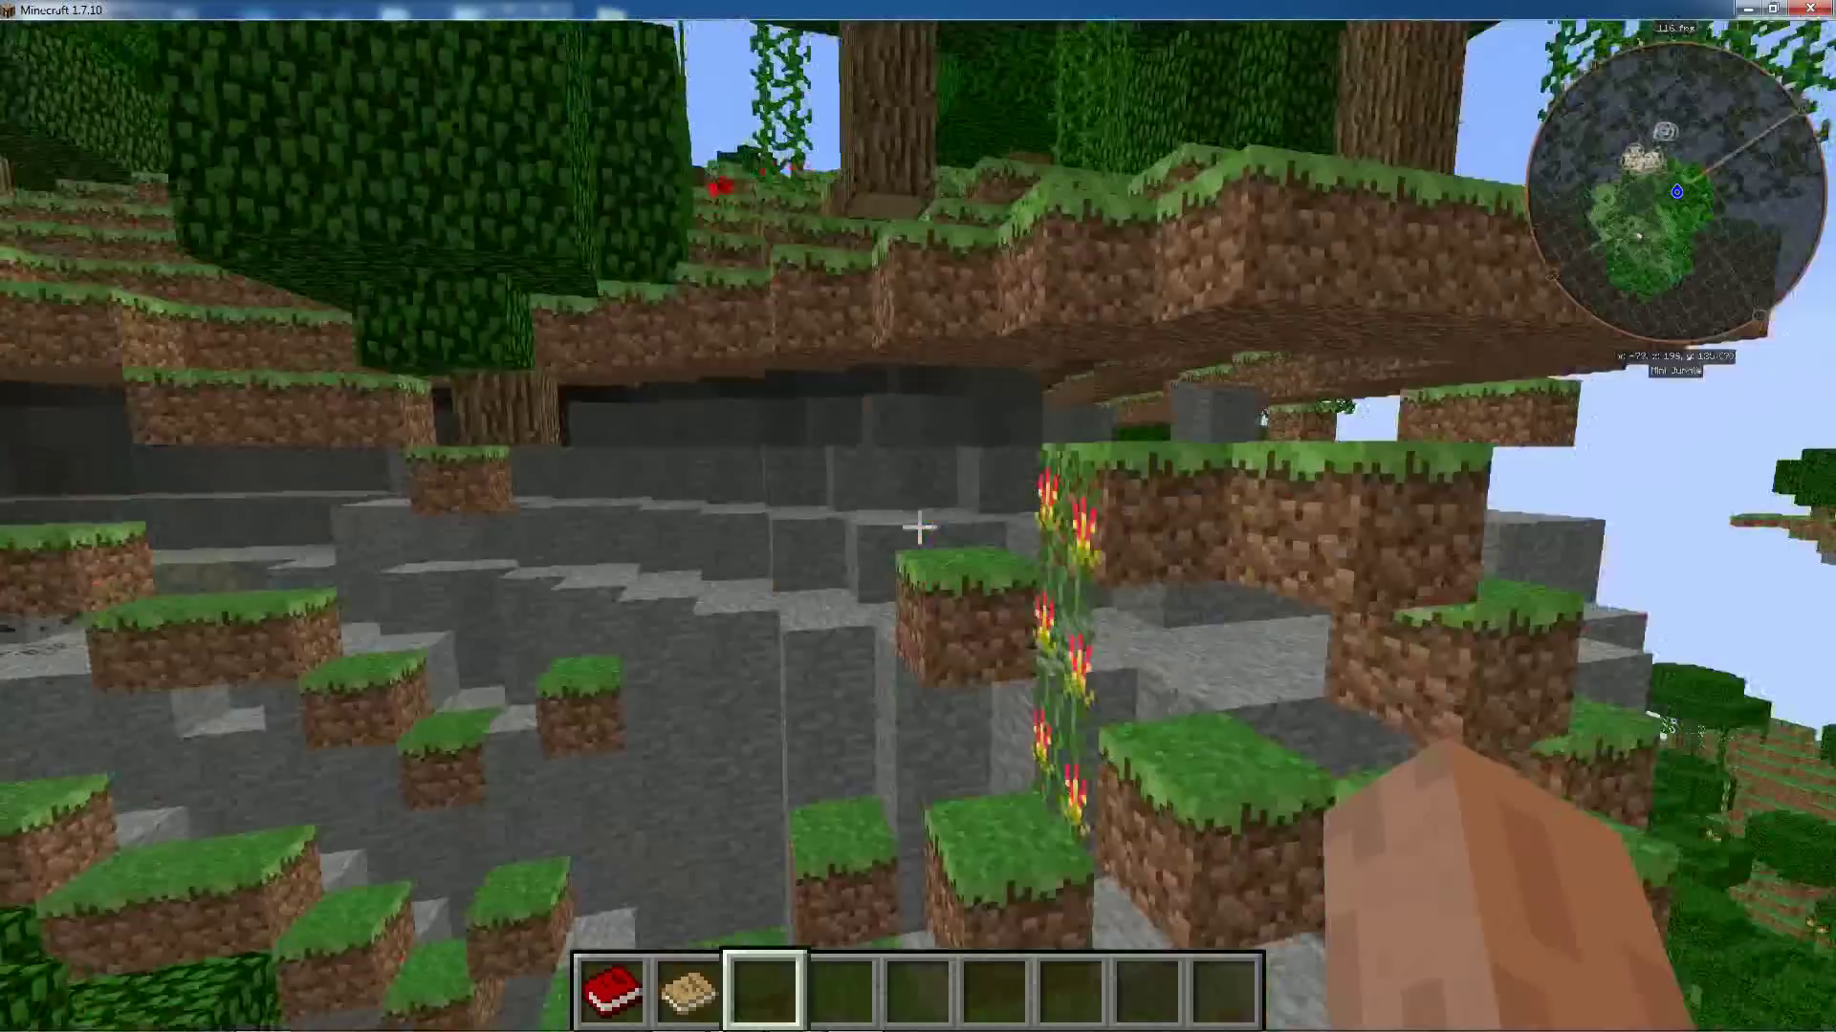
{"action": "key", "text": "w"}
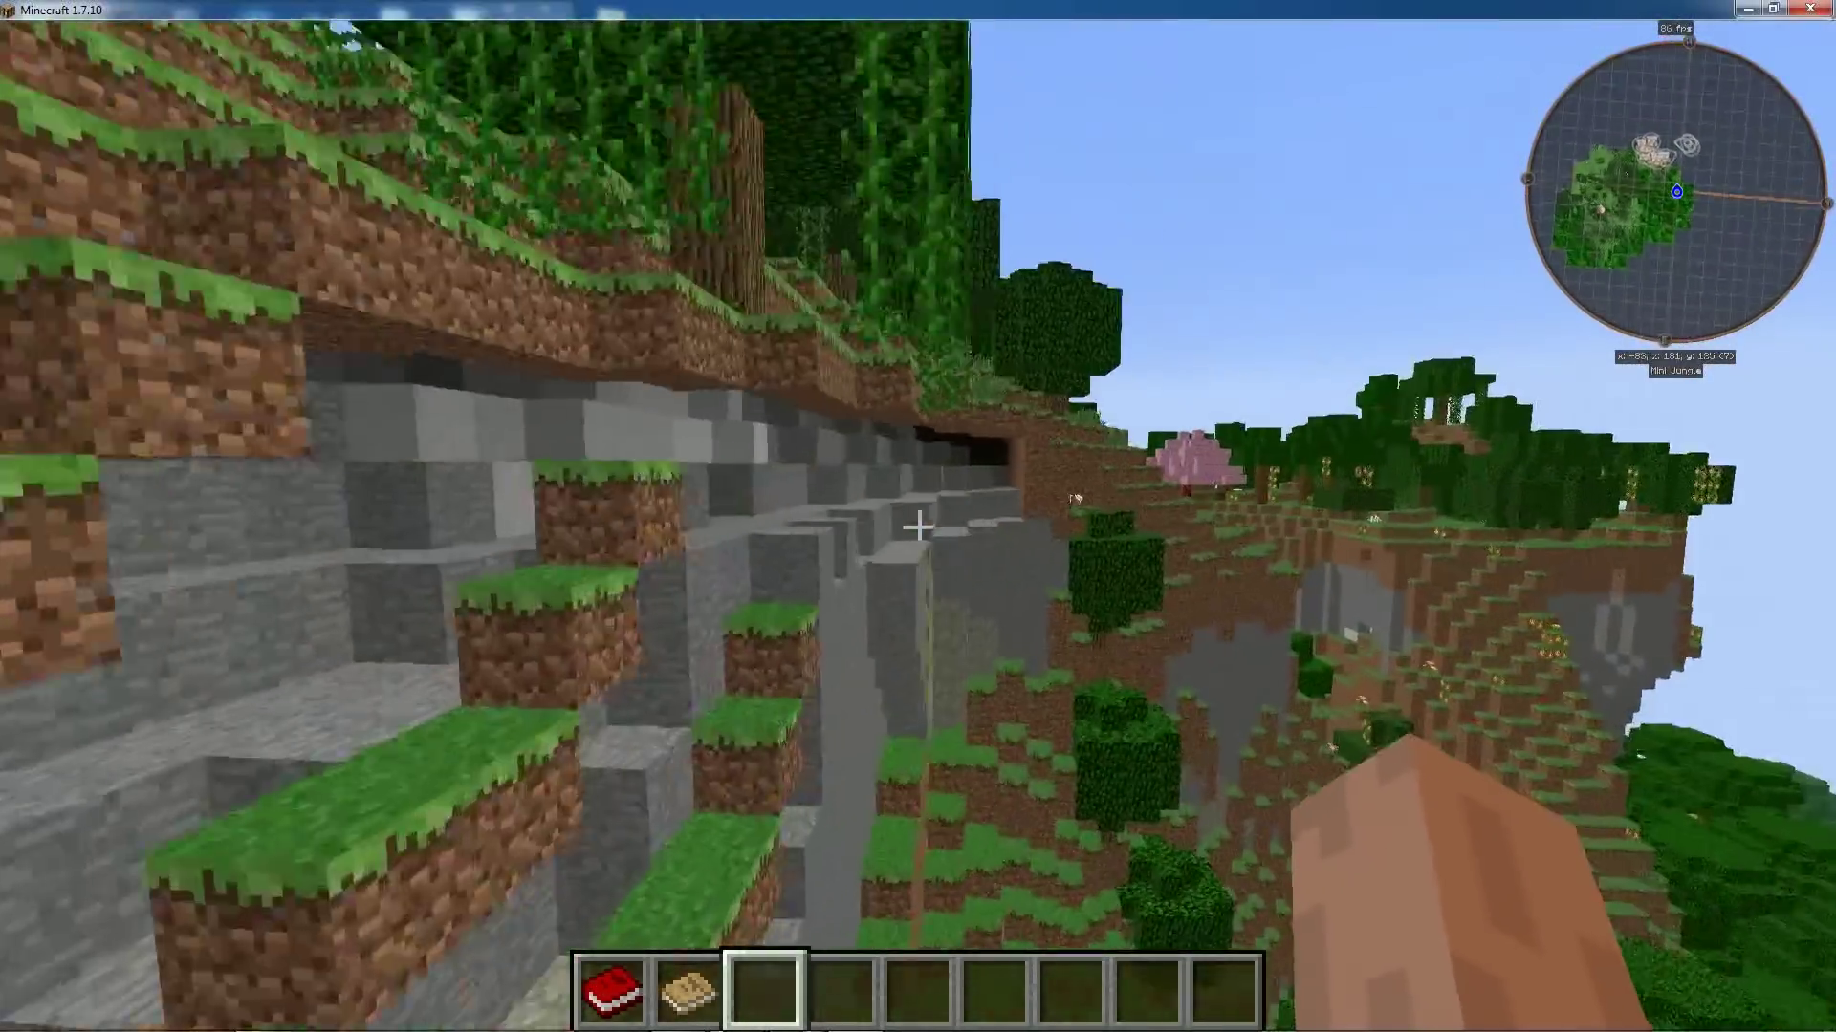
{"action": "key", "text": "w"}
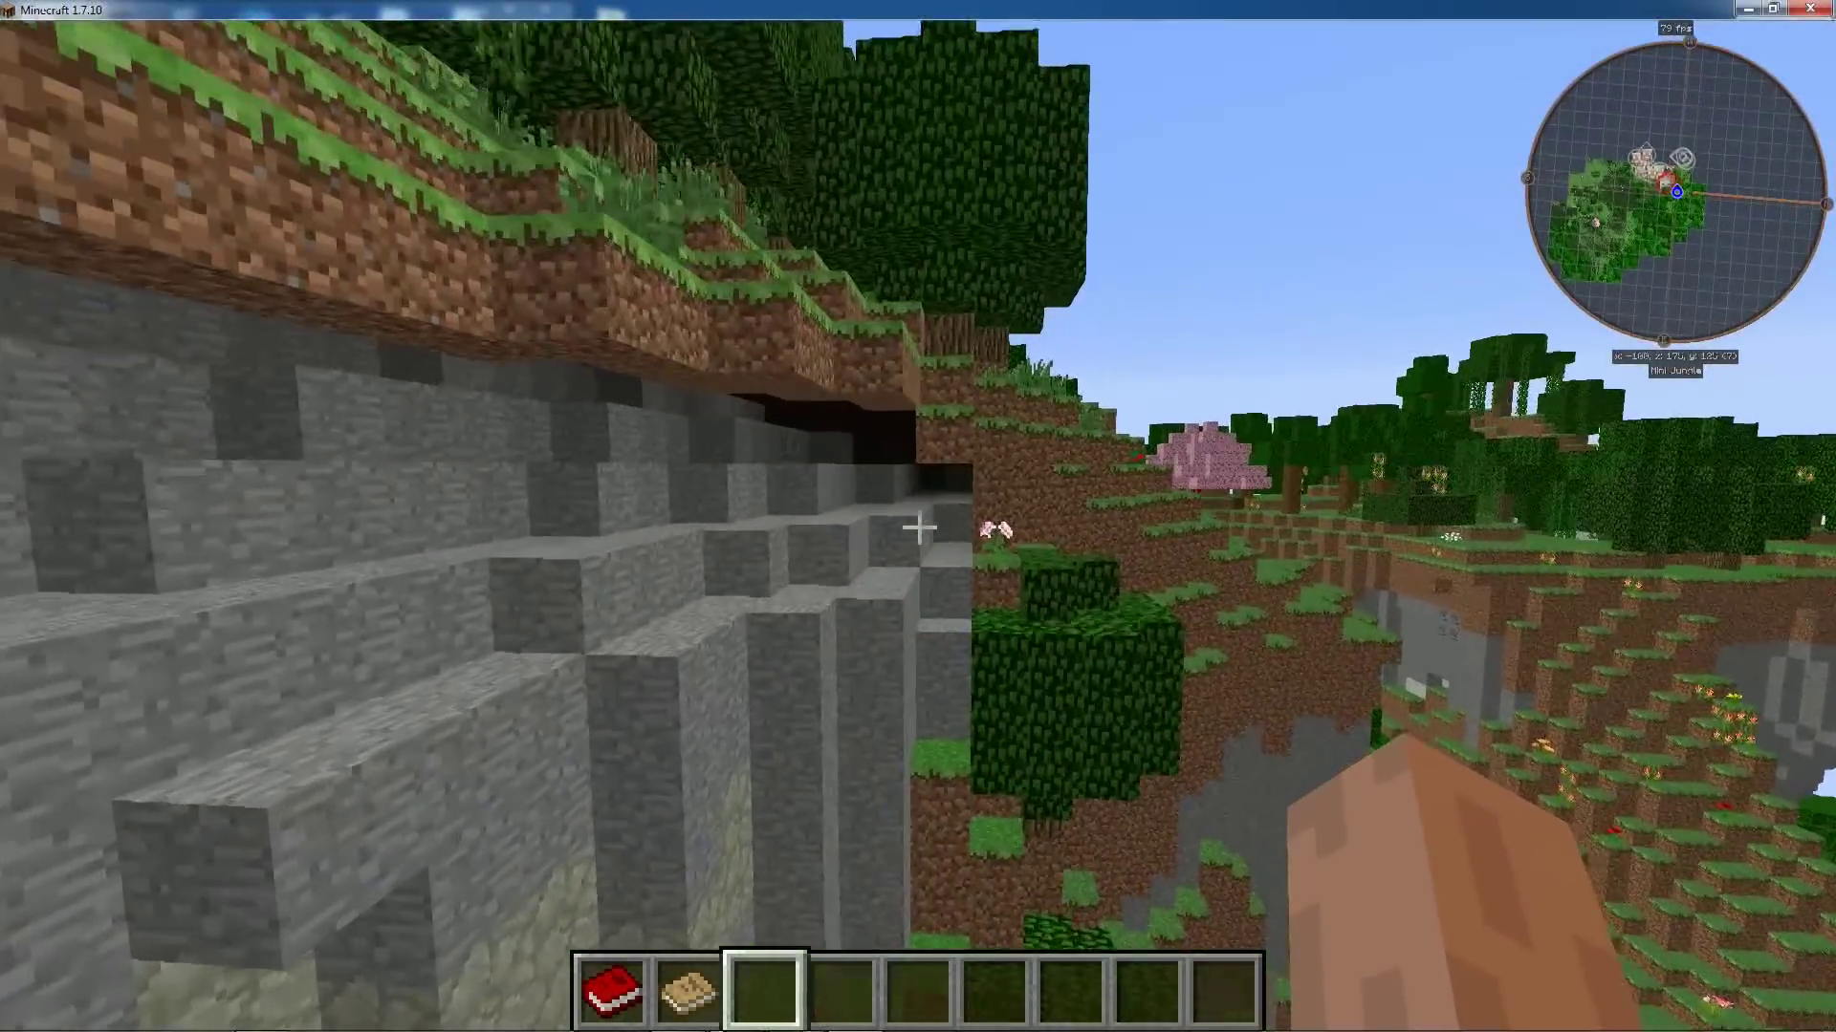
{"action": "key", "text": "w"}
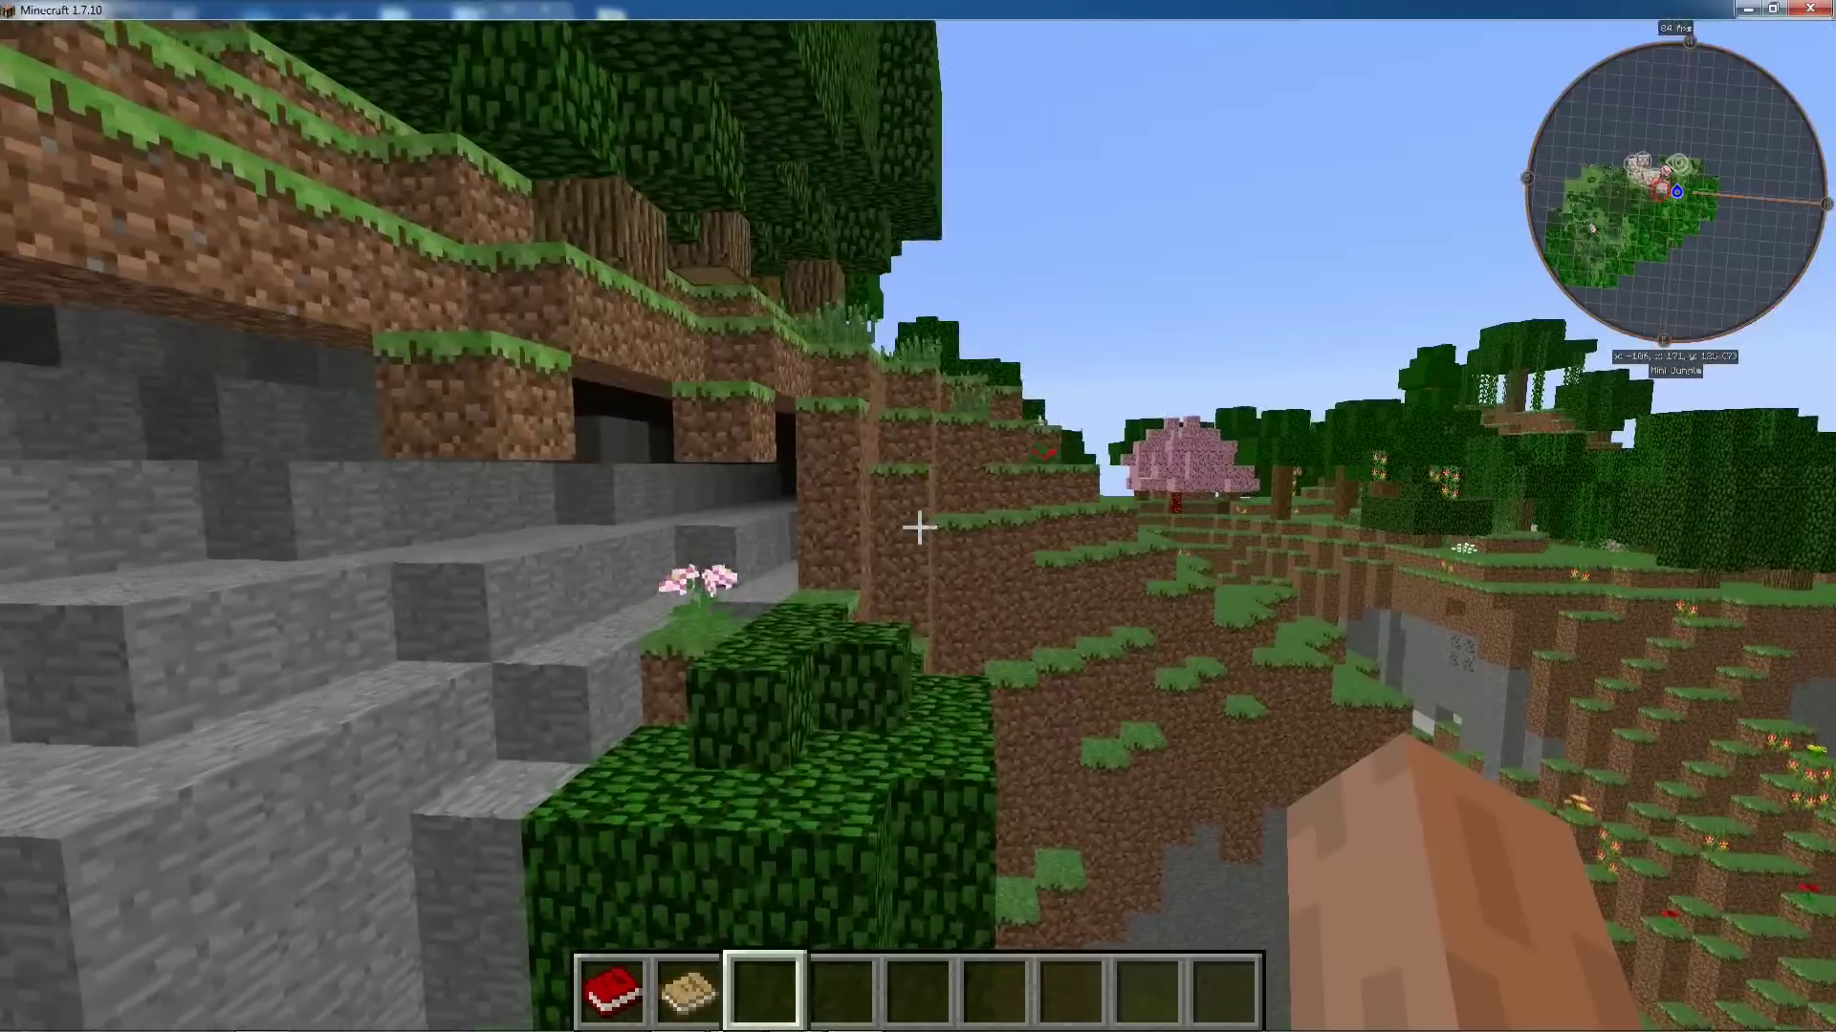
{"action": "key", "text": "w"}
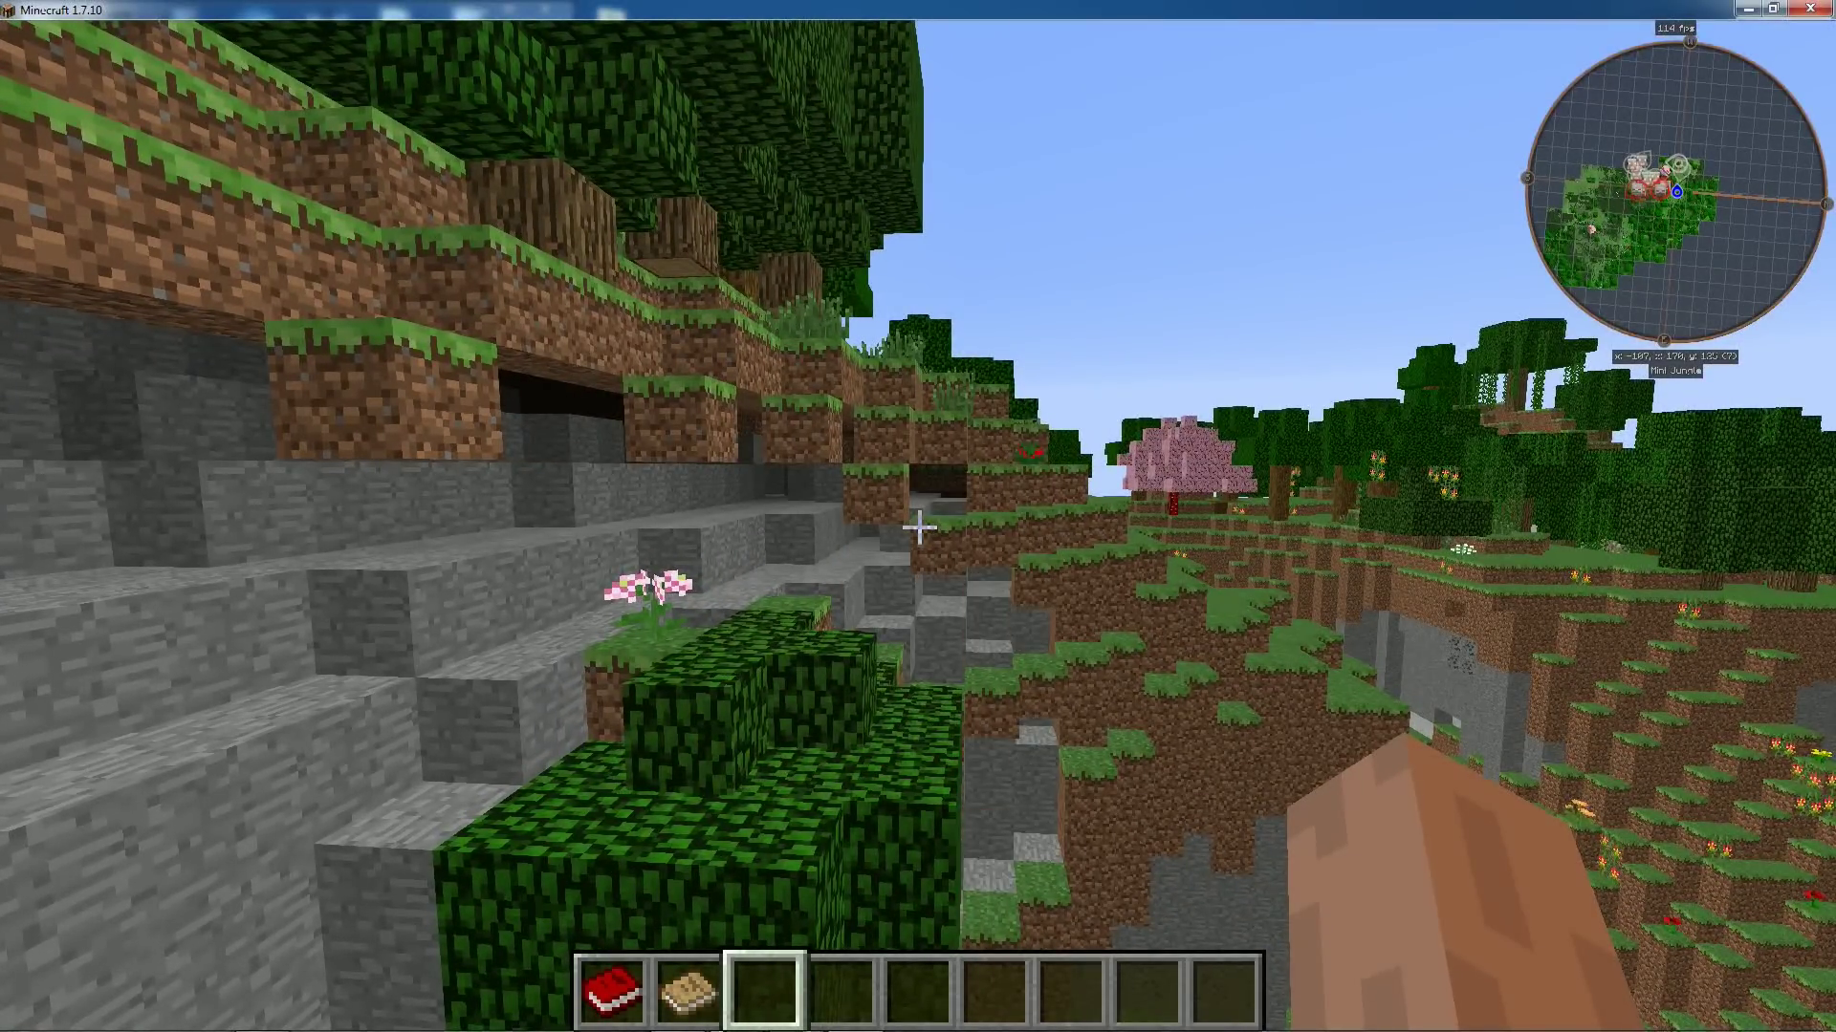
Mine more dirt from the hillside ahead and fly around to face the slope with red flowers.
{"action": "key", "text": "w"}
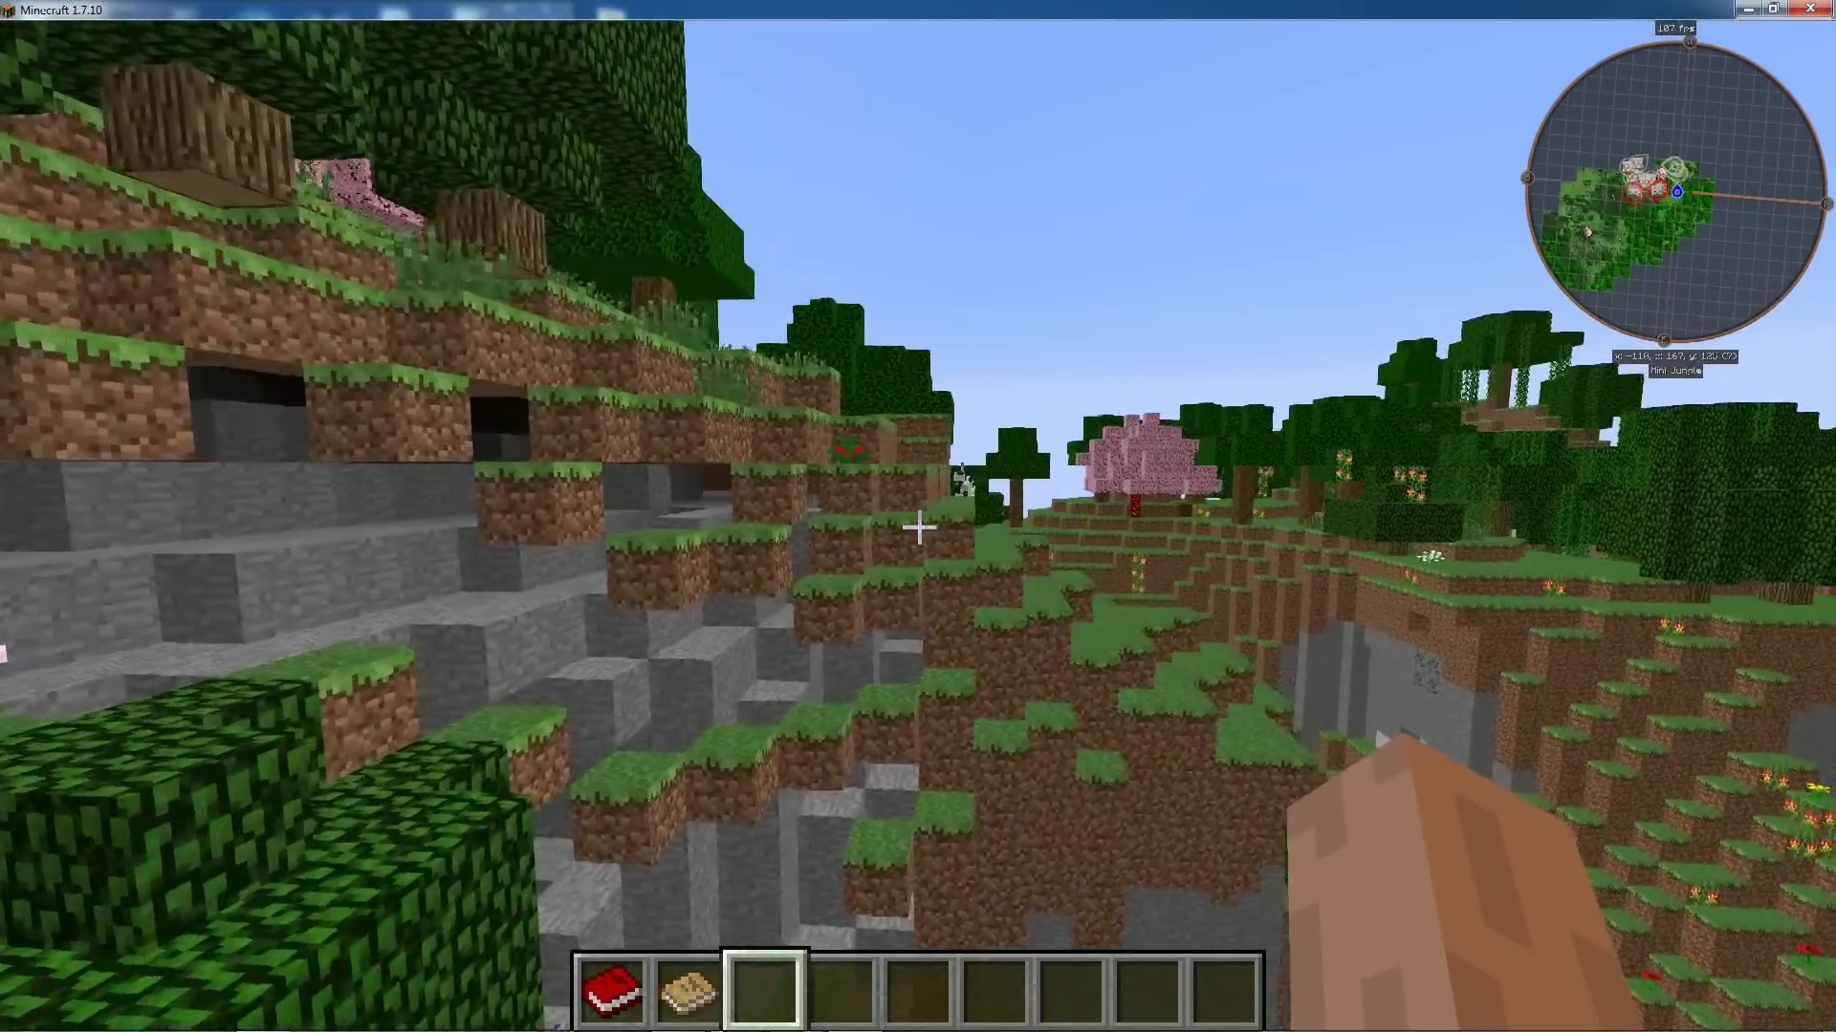
{"action": "key", "text": "w"}
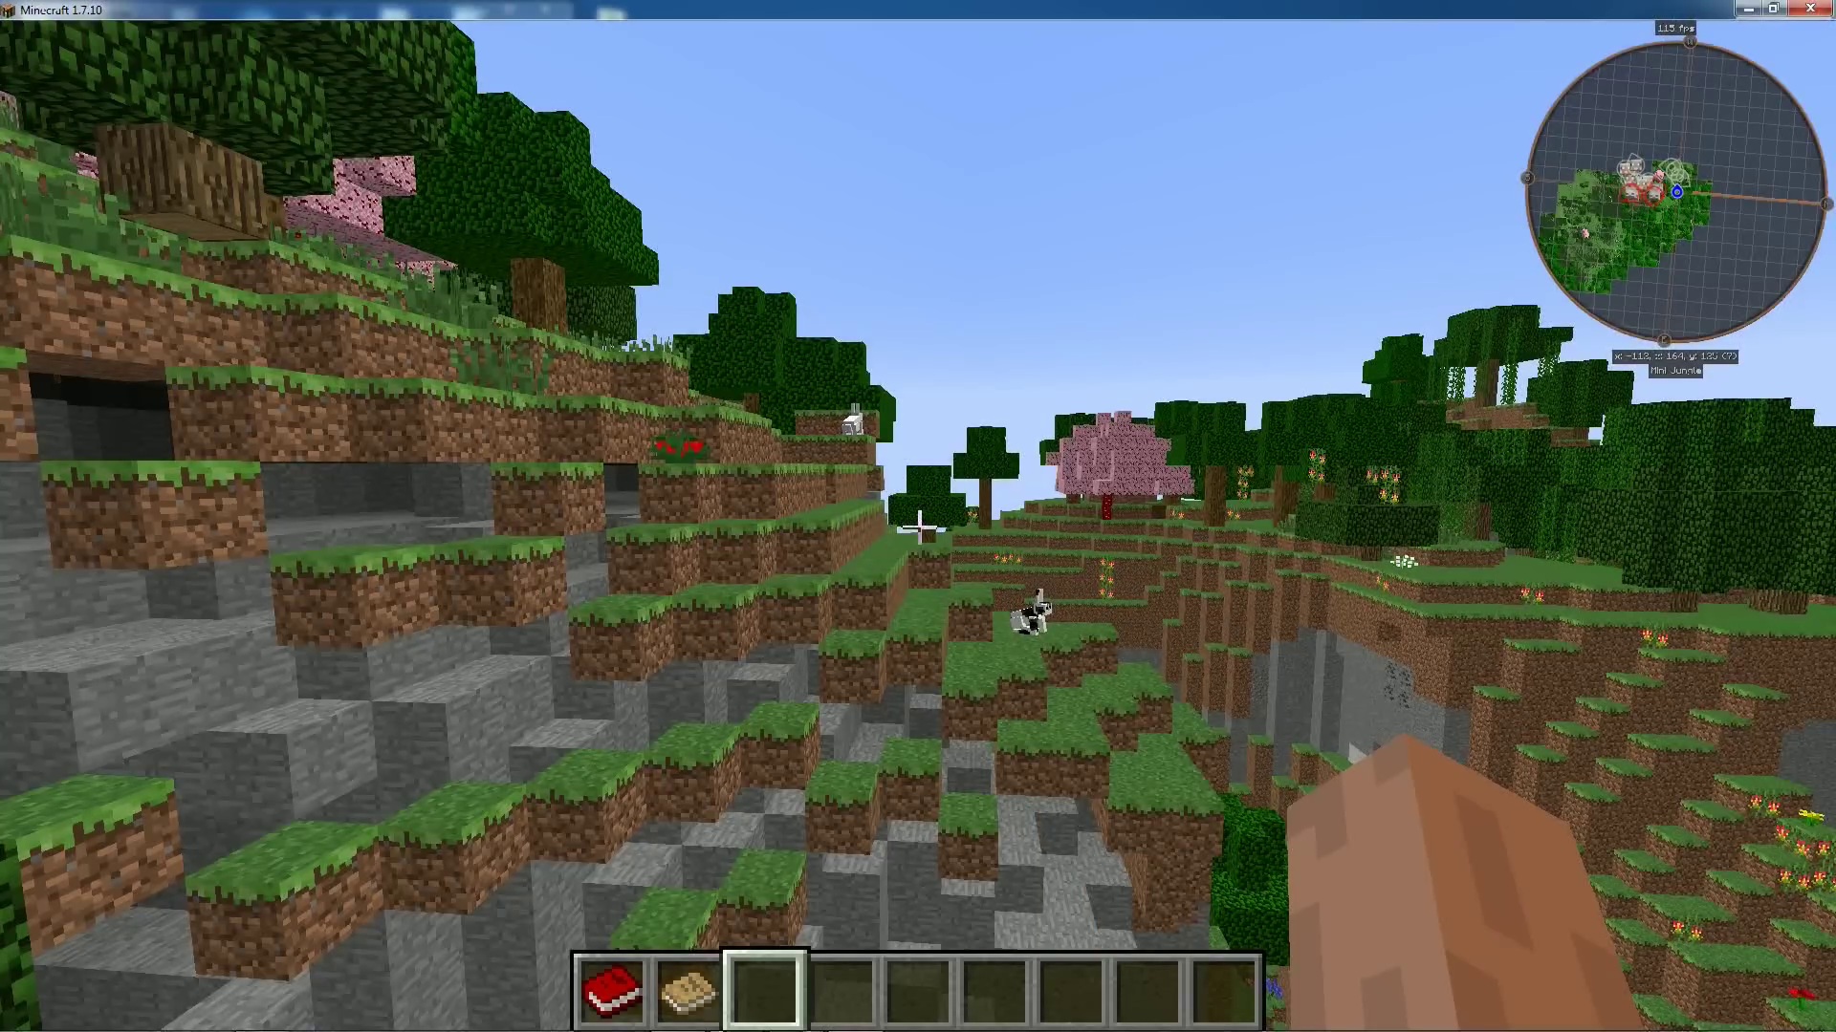
{"action": "key", "text": "w"}
{"action": "key", "text": "w"}
{"action": "key", "text": "w"}
{"action": "key", "text": "s"}
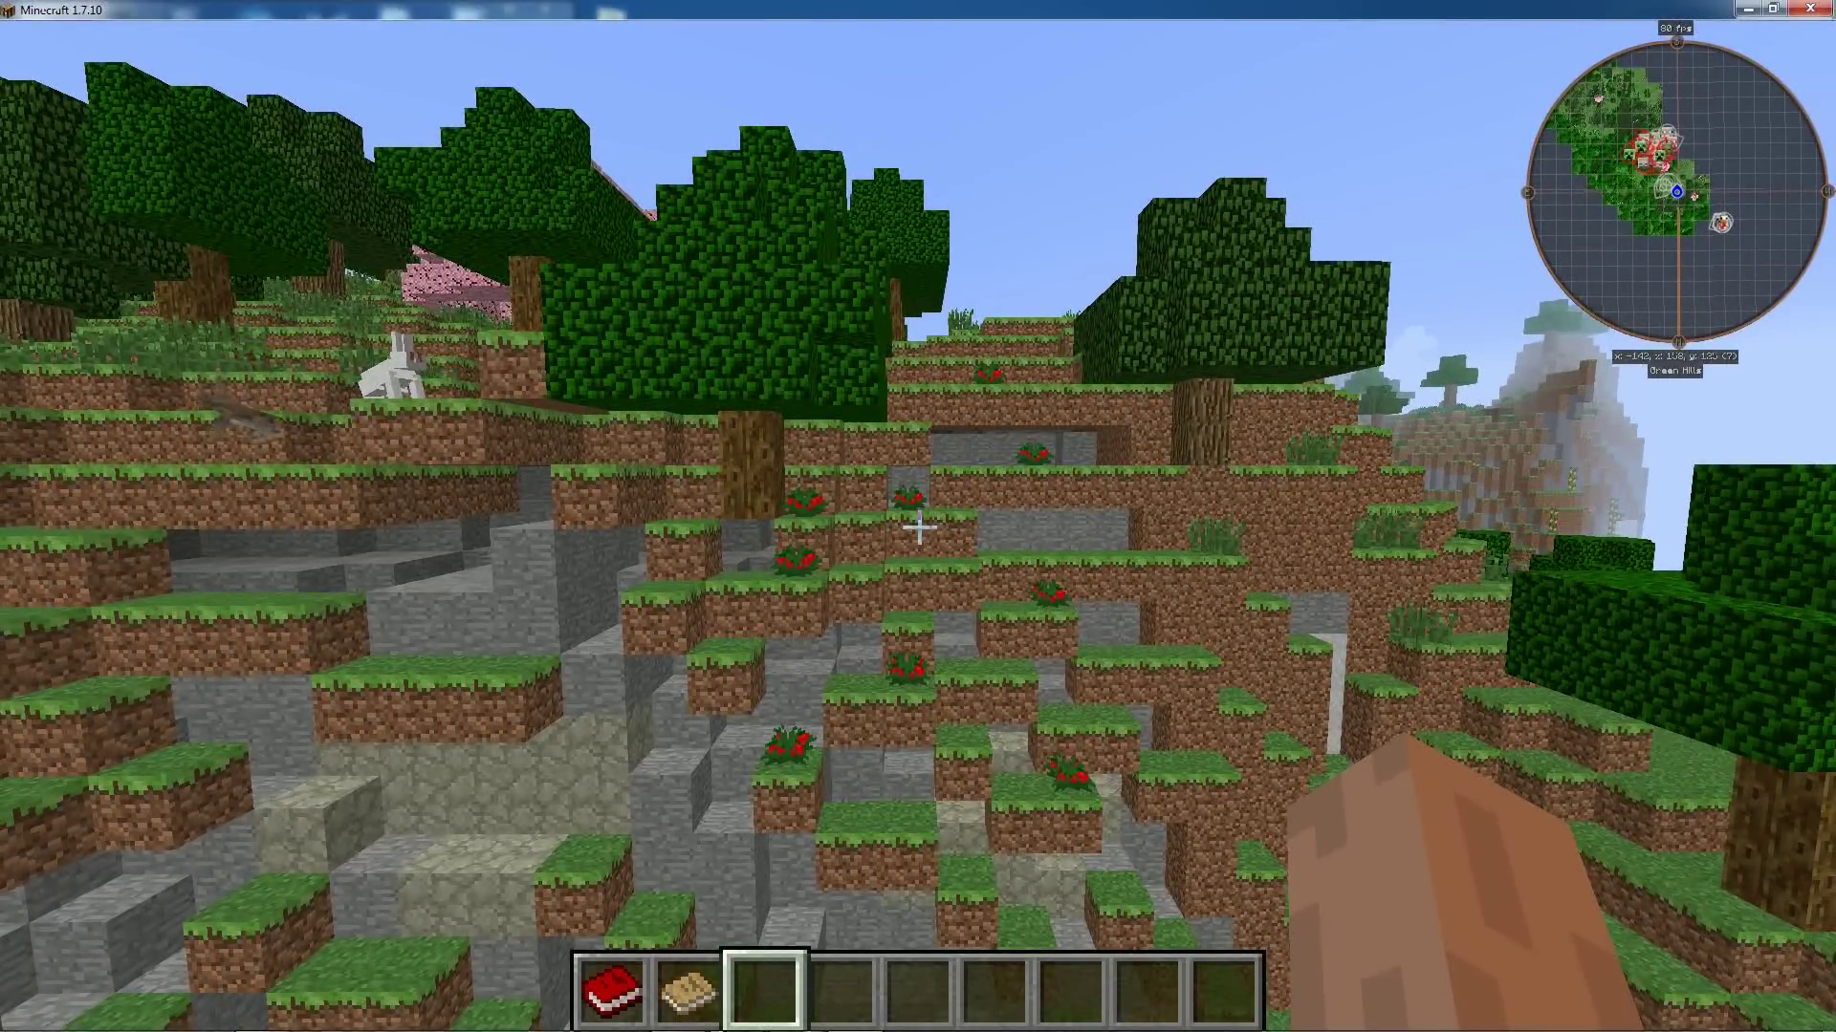
Pause and resume the game, and fly past the red-flowered slope down to the meadow edge with yellow flowers.
{"action": "key", "text": "Escape"}
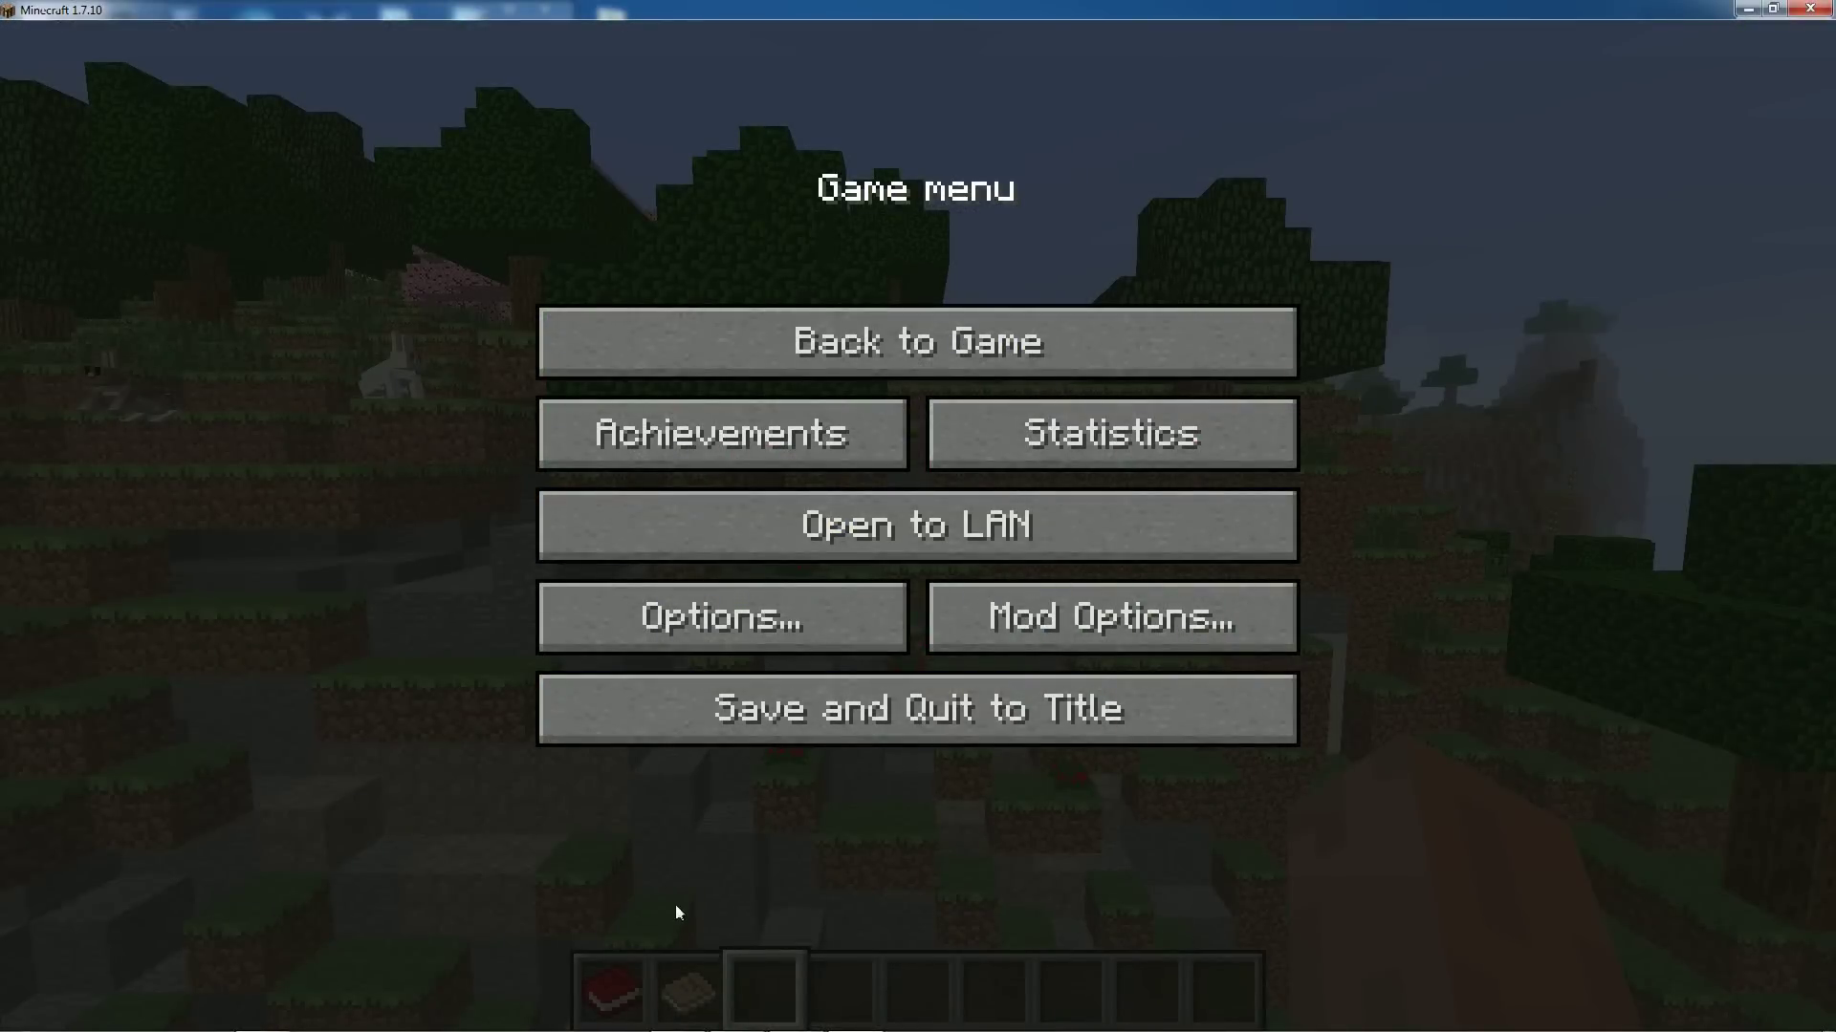
{"action": "key", "text": "Escape"}
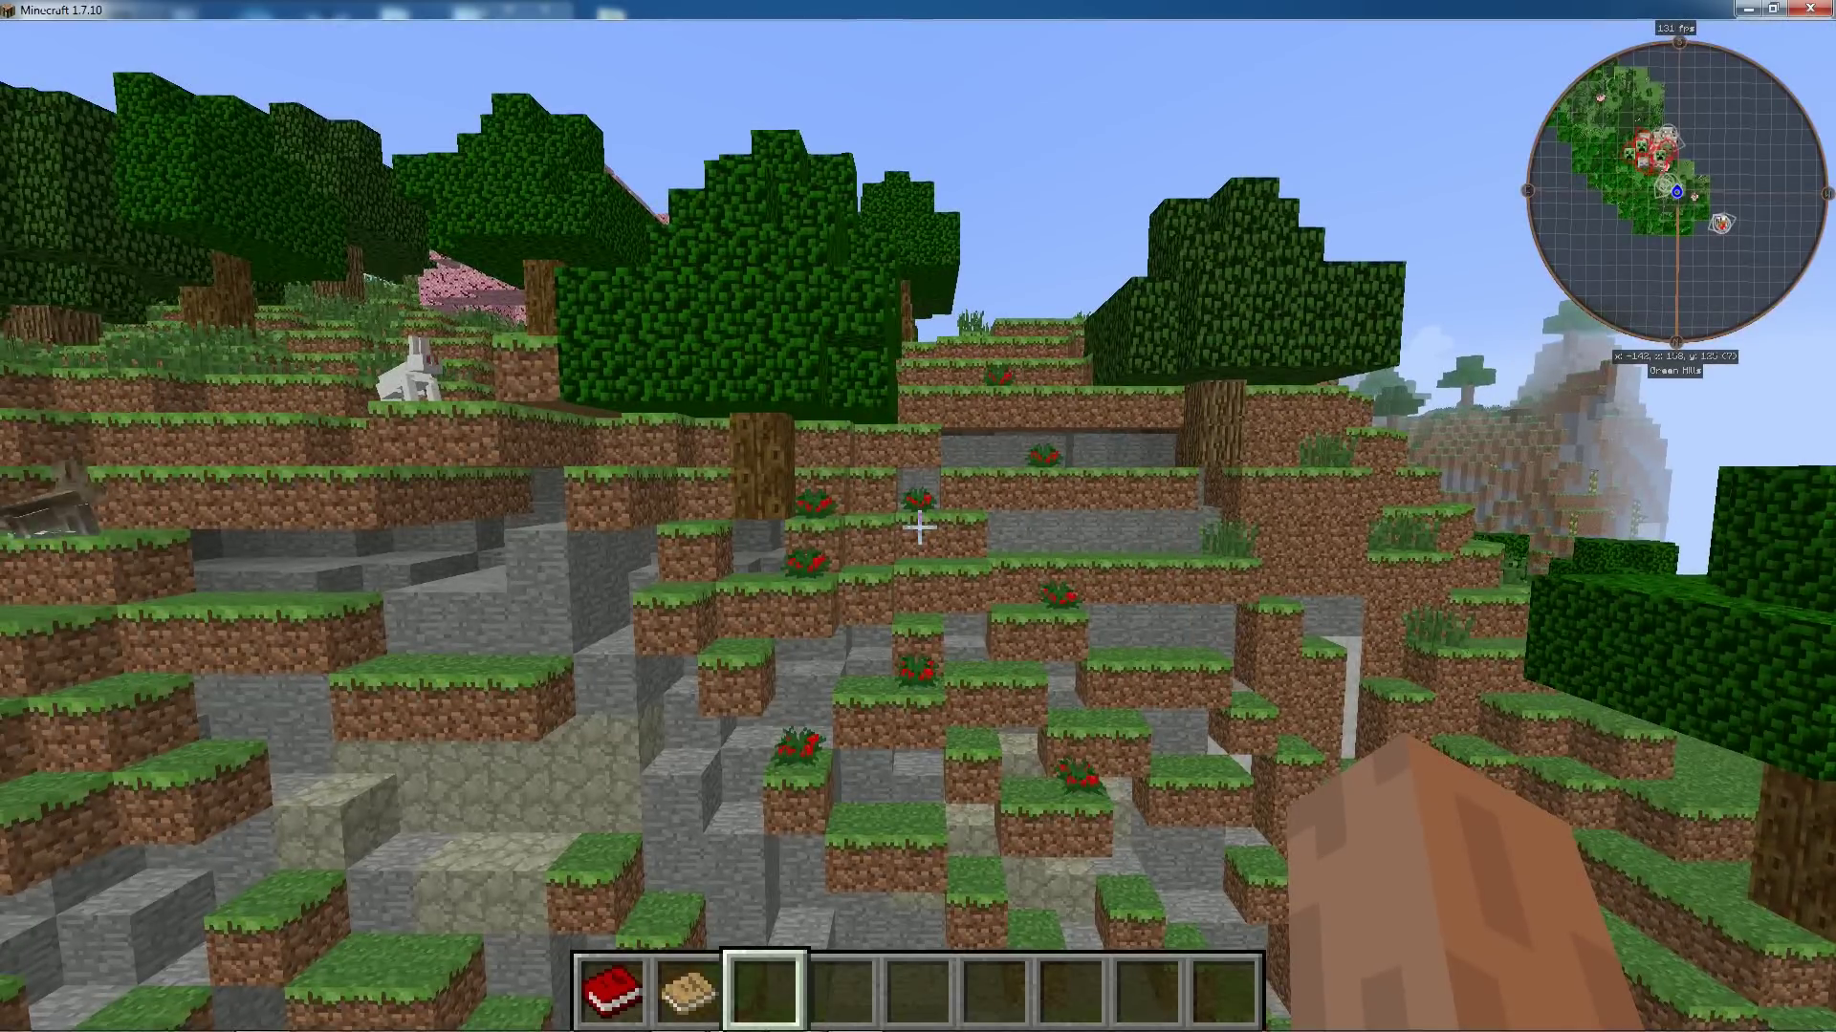
{"action": "key", "text": "d"}
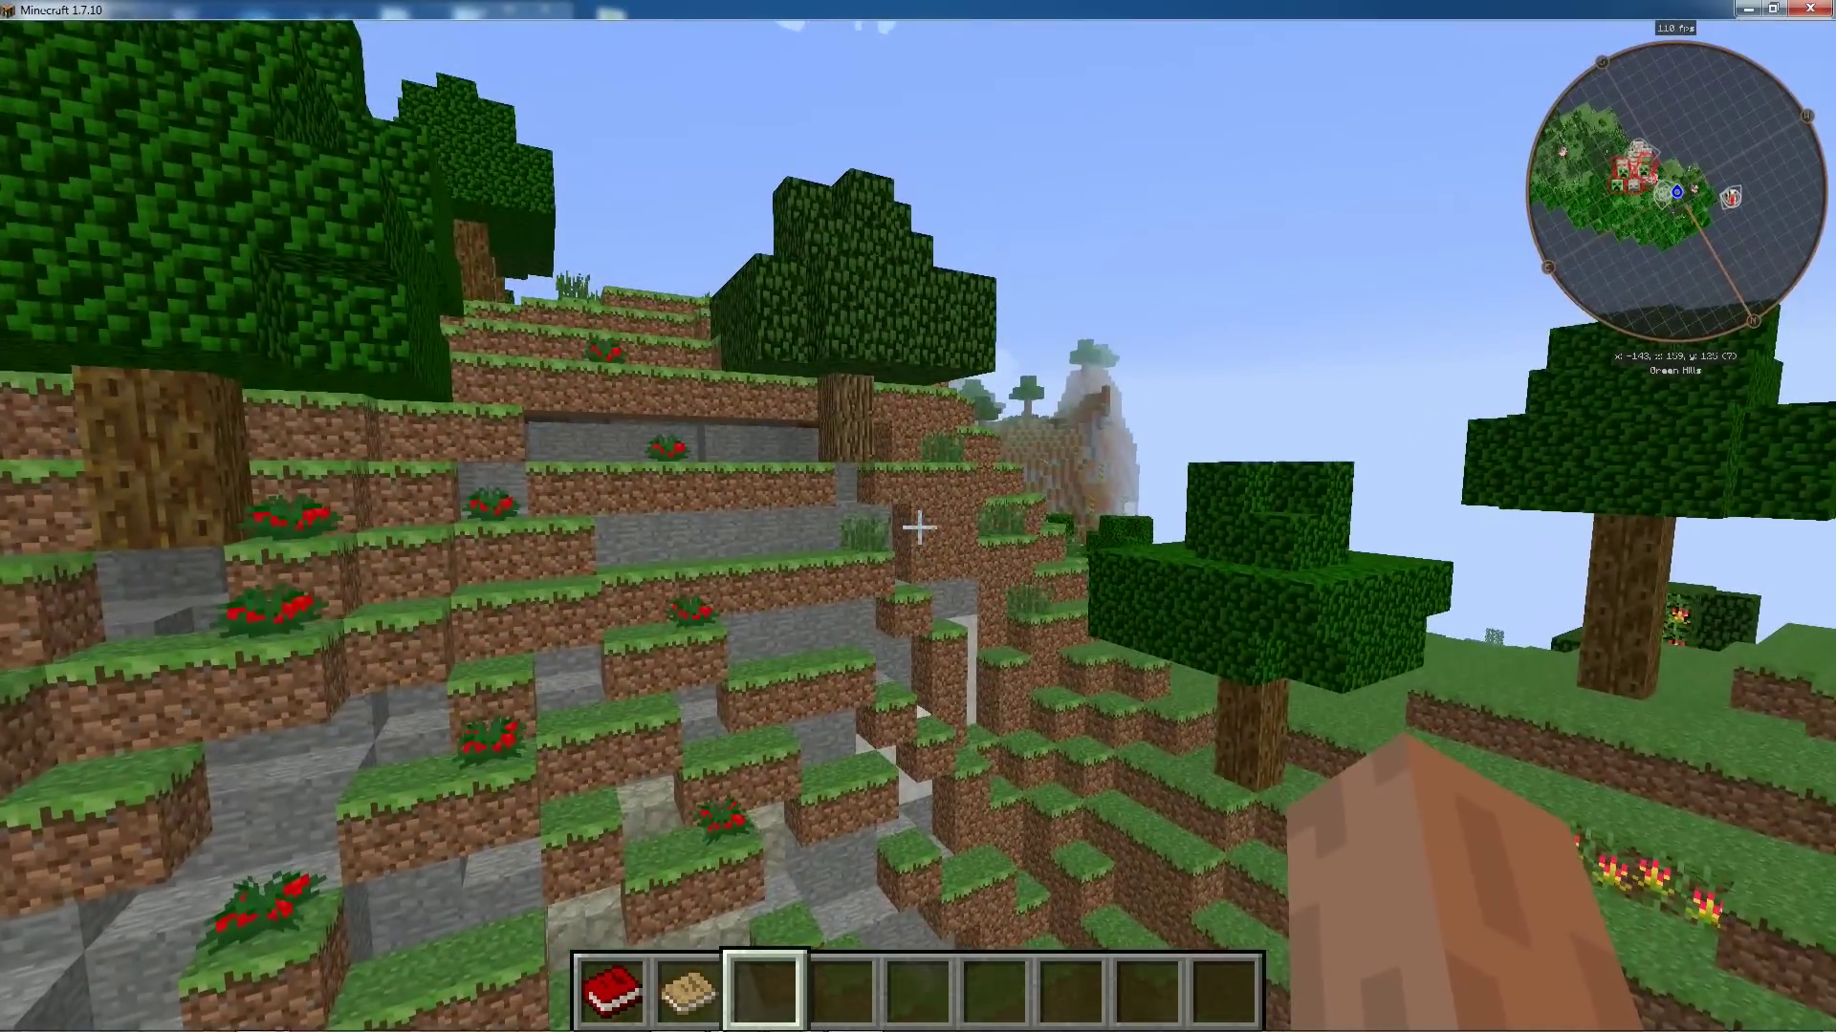
{"action": "key", "text": "w"}
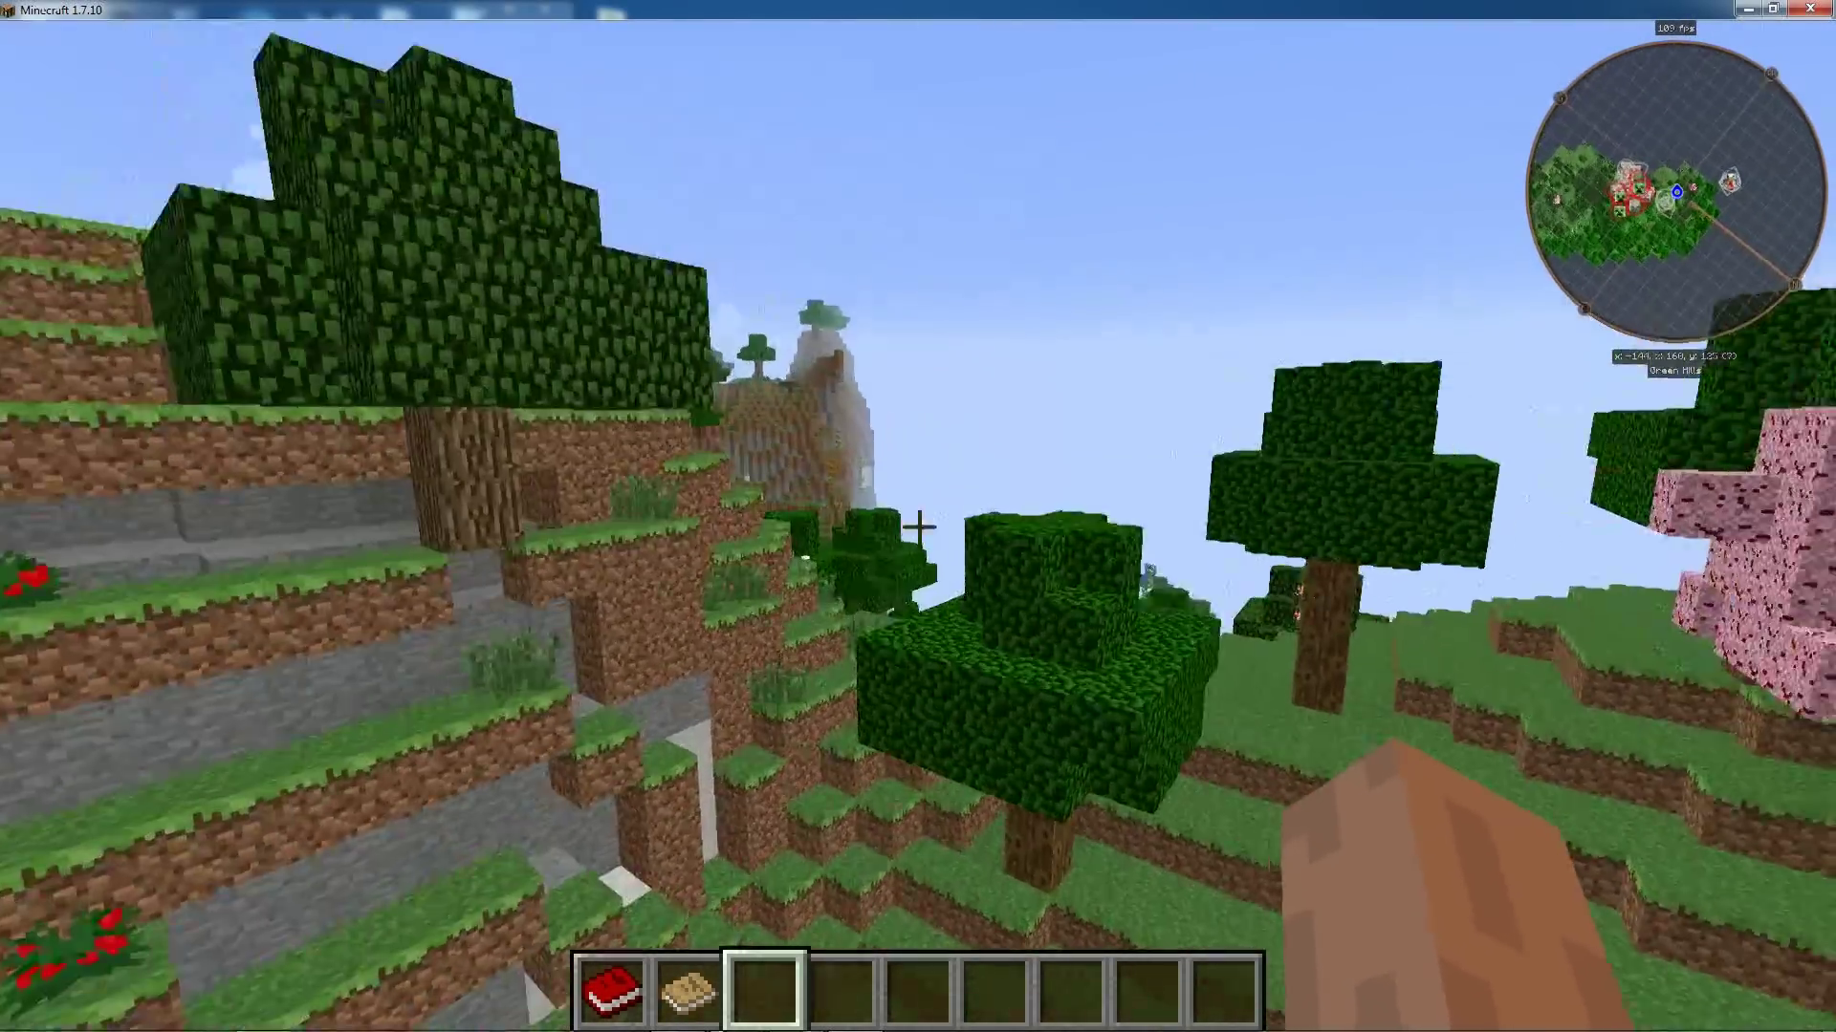
{"action": "key", "text": "w"}
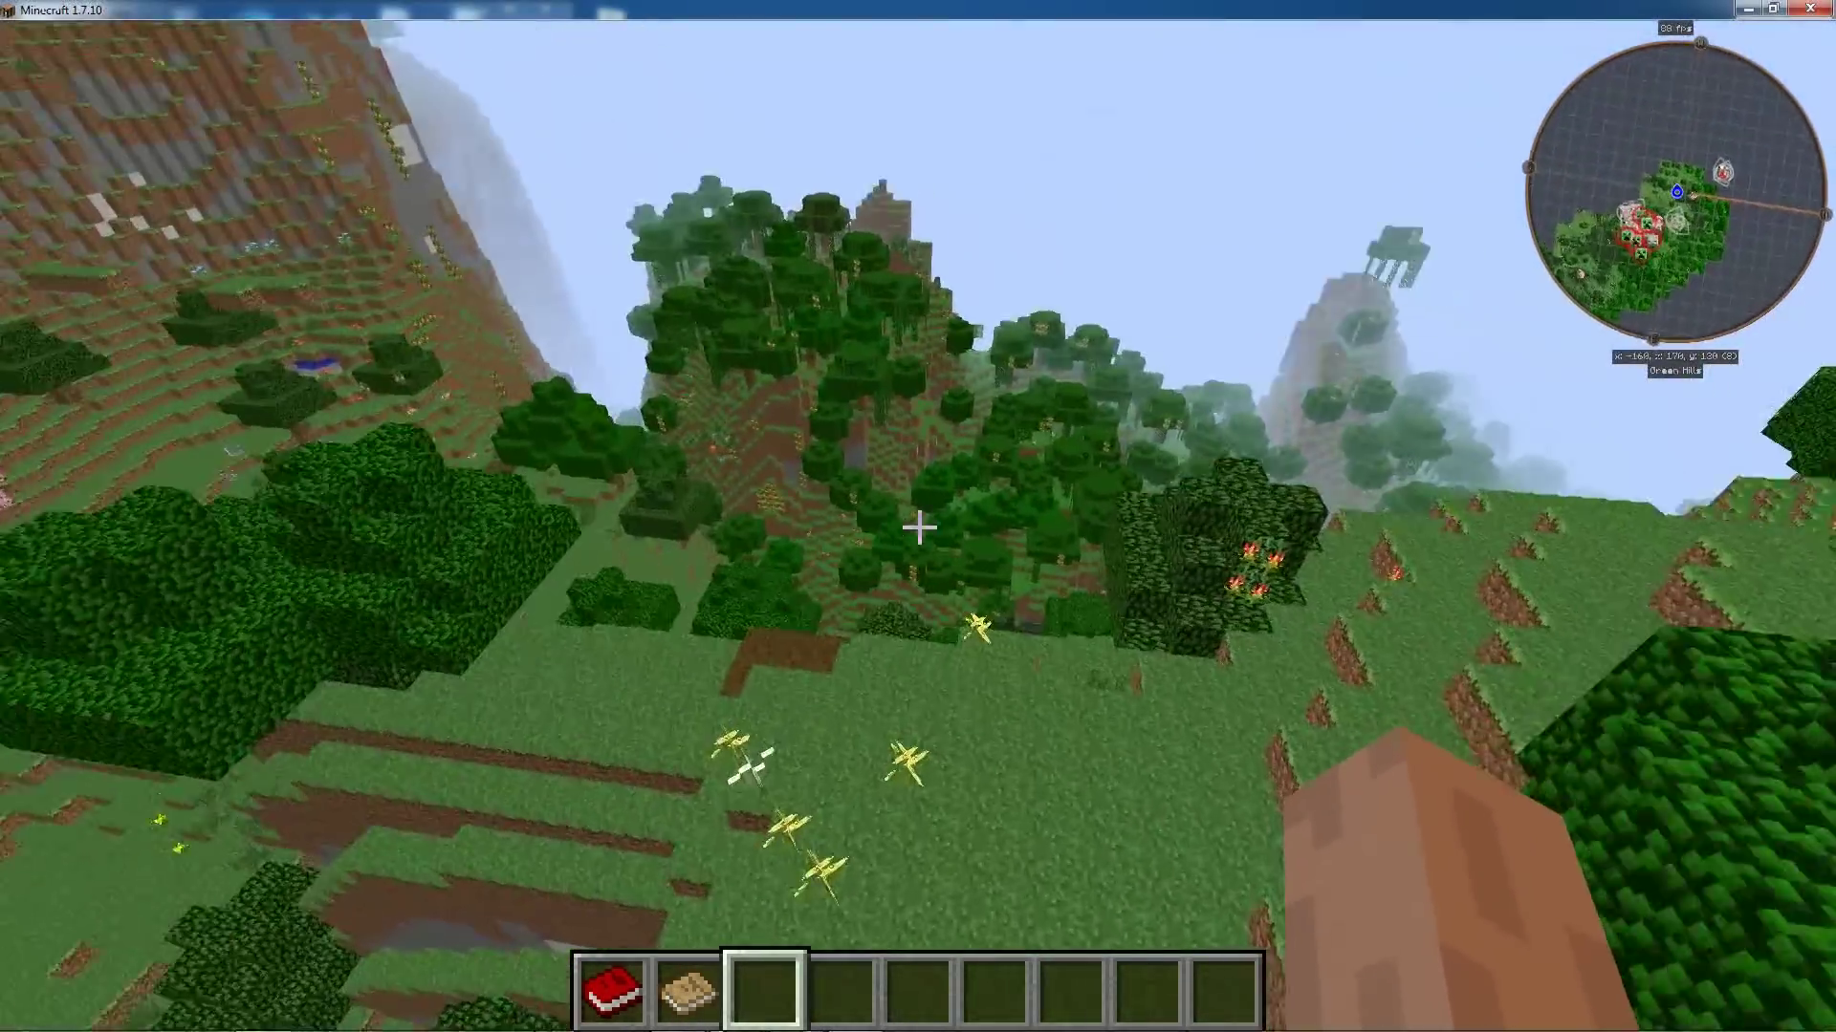
{"action": "key", "text": "w"}
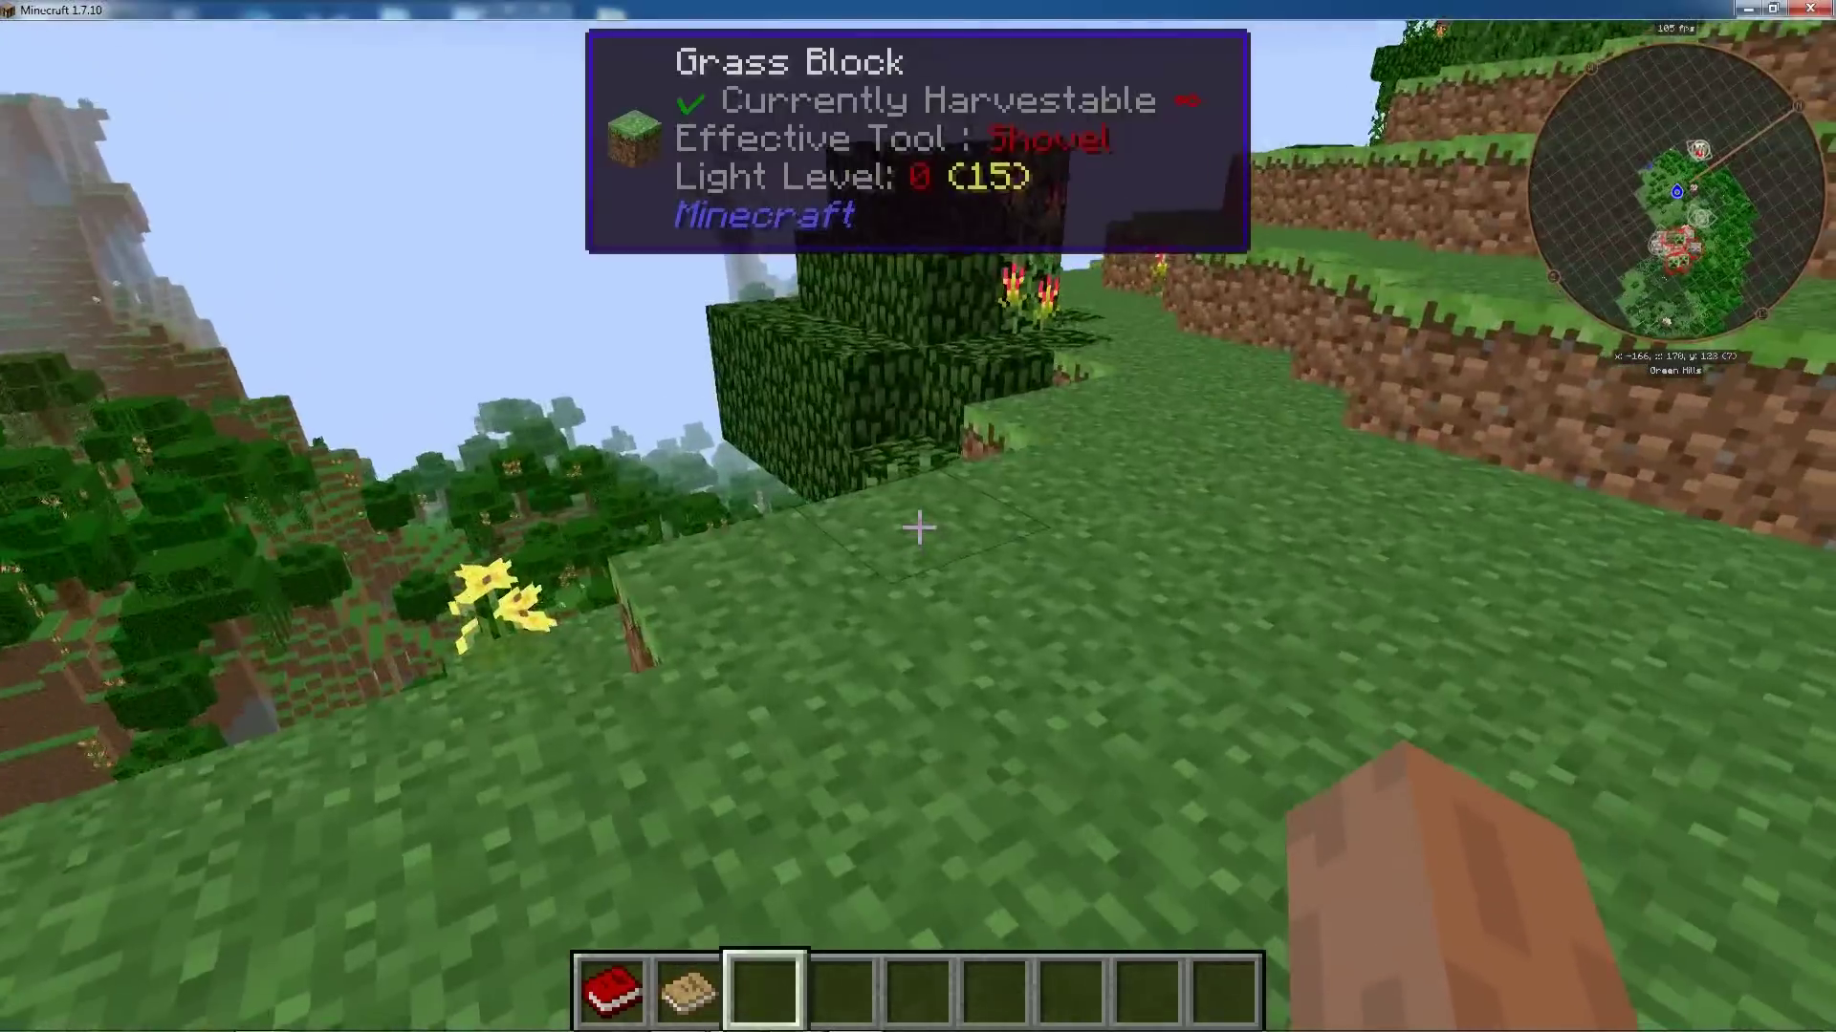
Switch the game to survival mode with the command /gamemode 0.
{"action": "key", "text": "slash"}
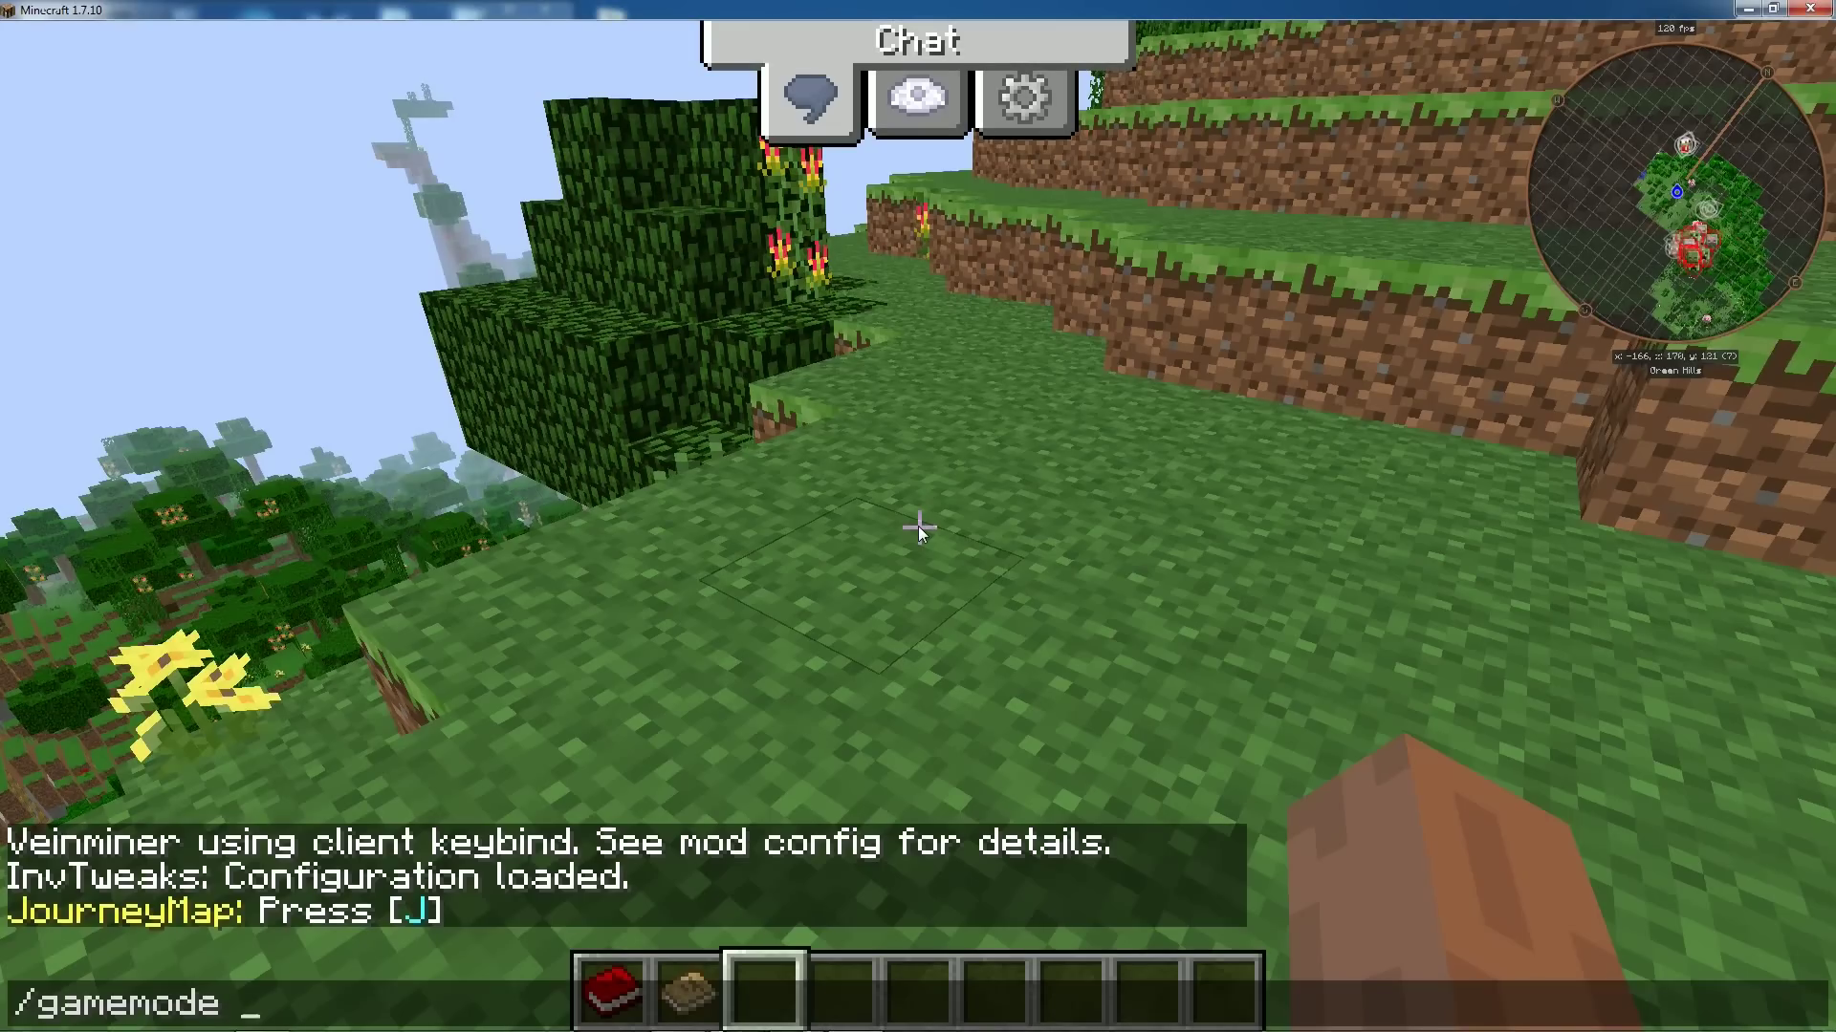
{"action": "type", "text": "gamemode 0"}
{"action": "key", "text": "Return"}
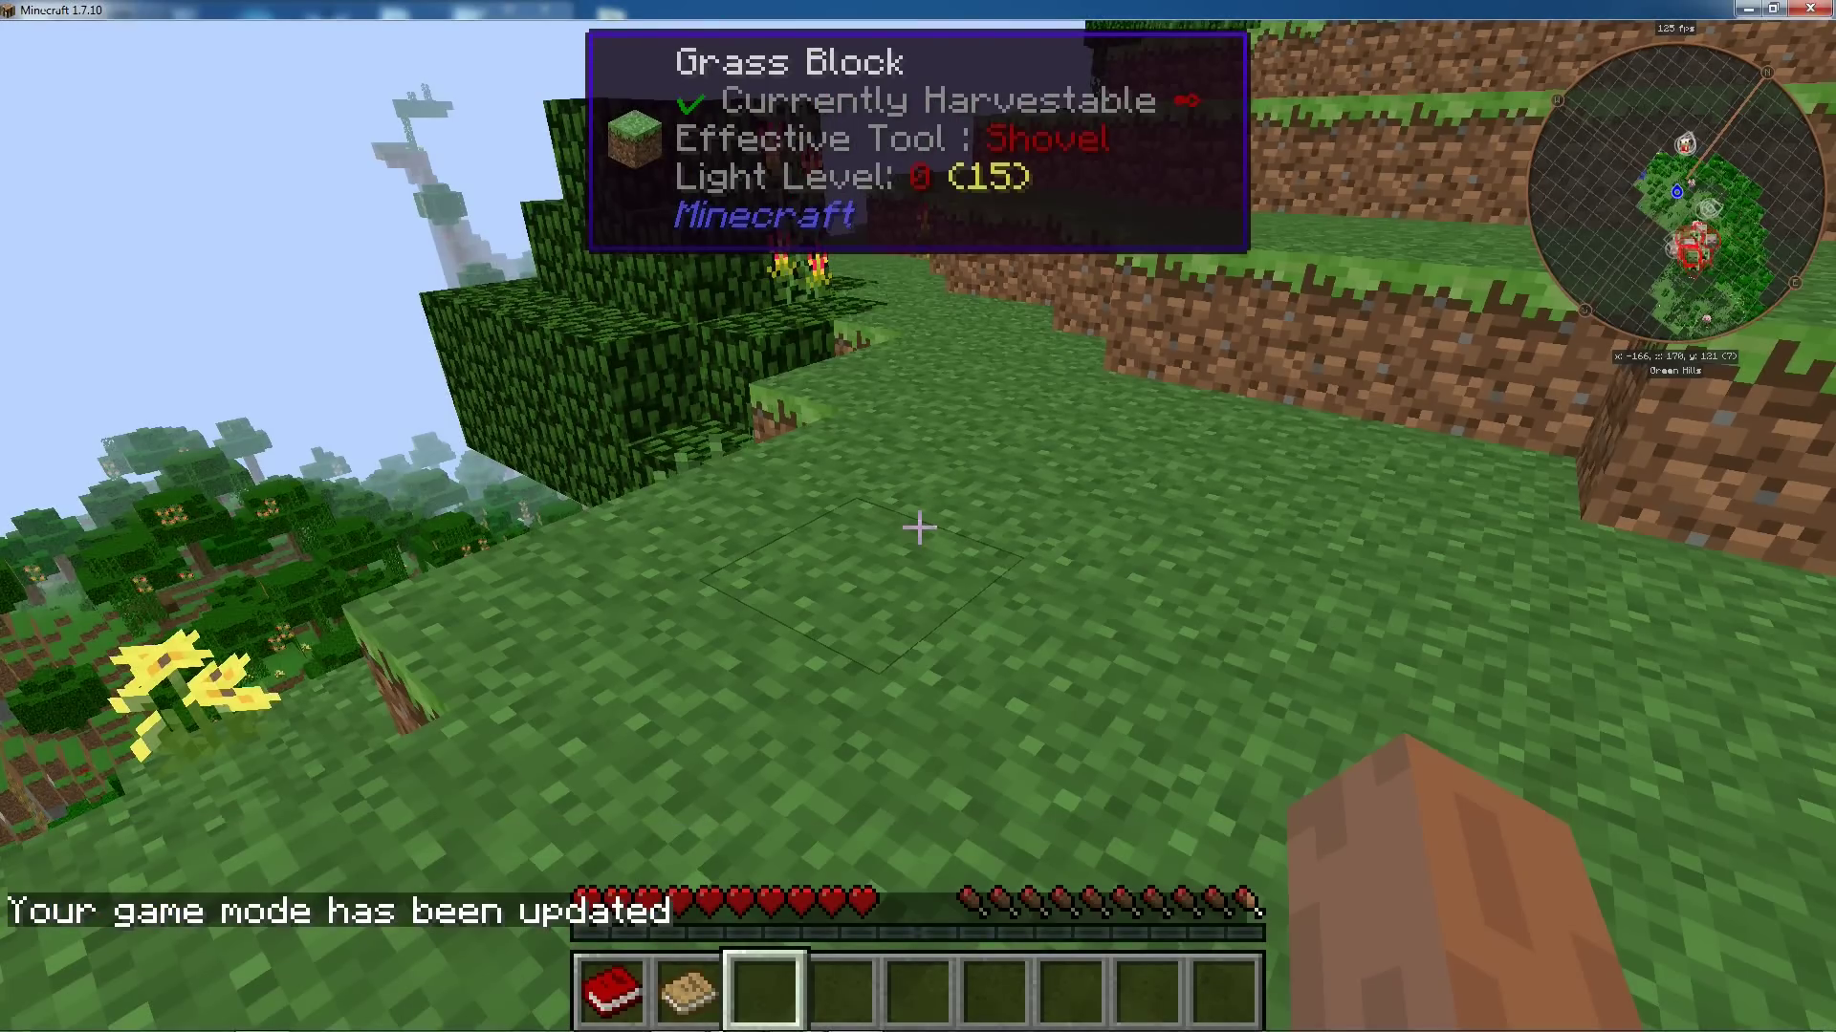
Walk around the meadow edge to the terraced grass ledge and vein-mine its grass and dirt bare-handed with VeinMiner.
{"action": "key", "text": "w"}
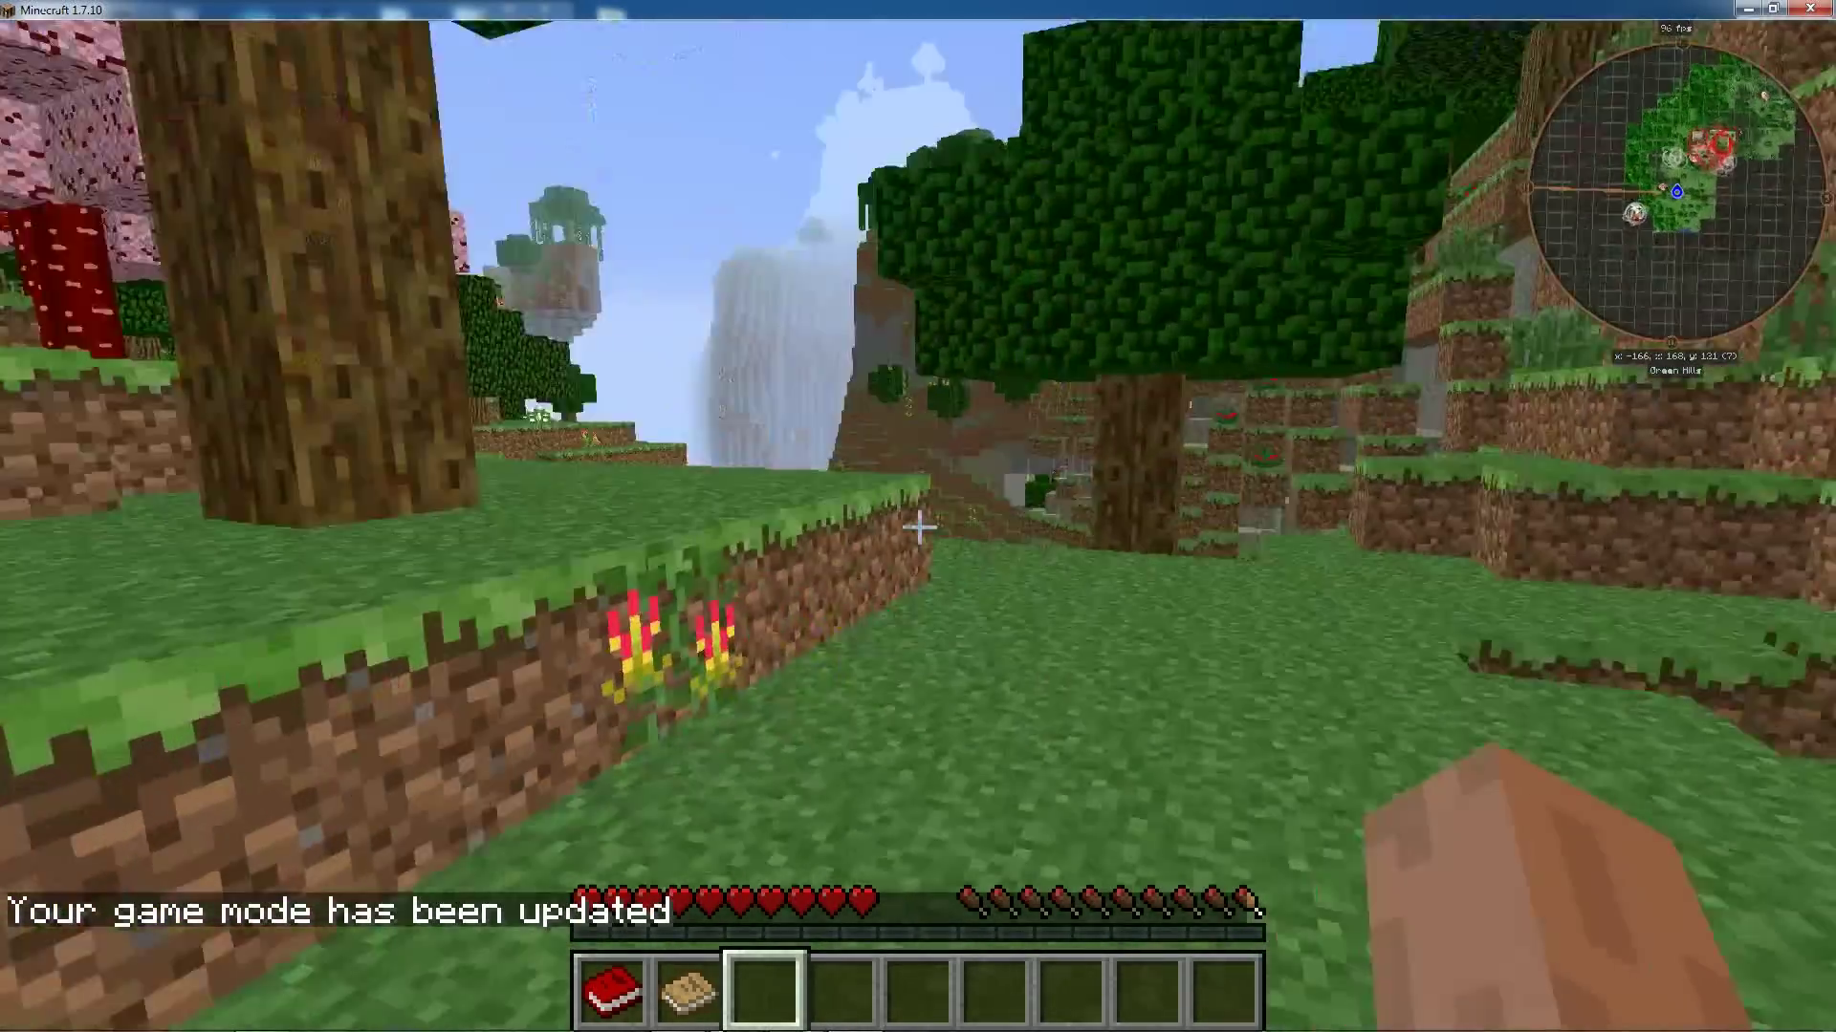
{"action": "key", "text": "w"}
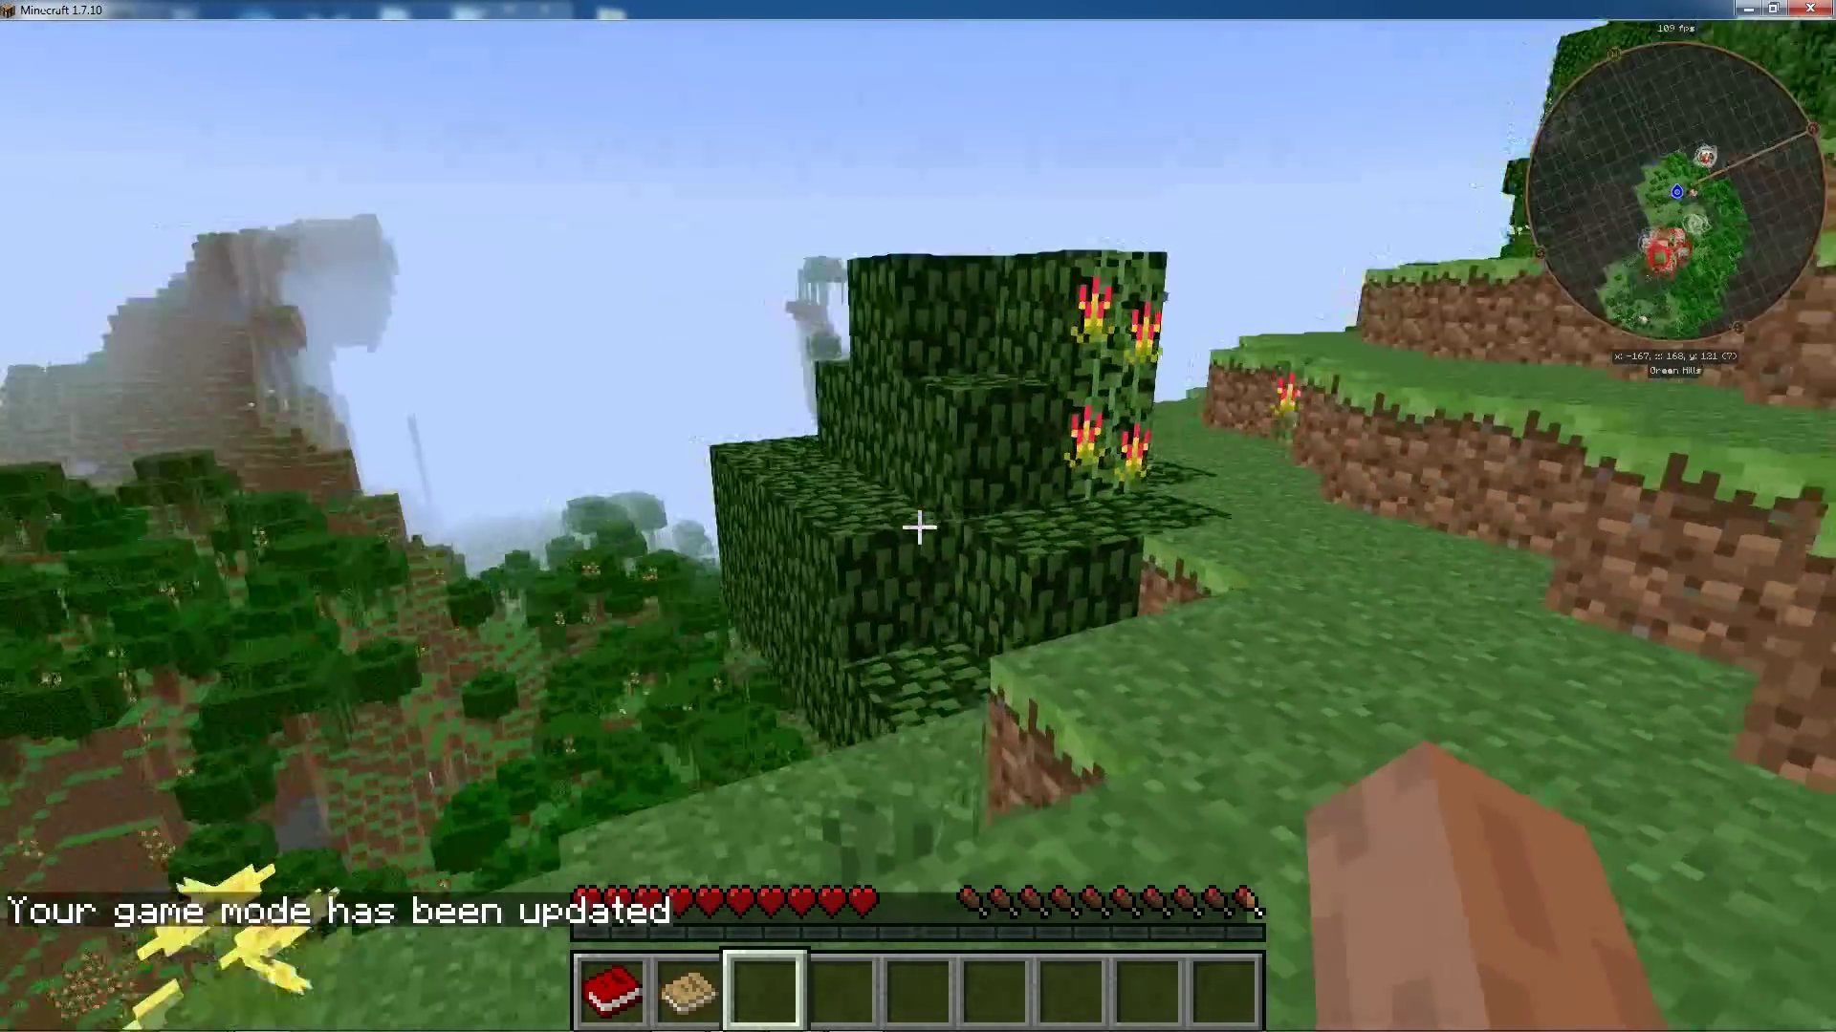
{"action": "key", "text": "w"}
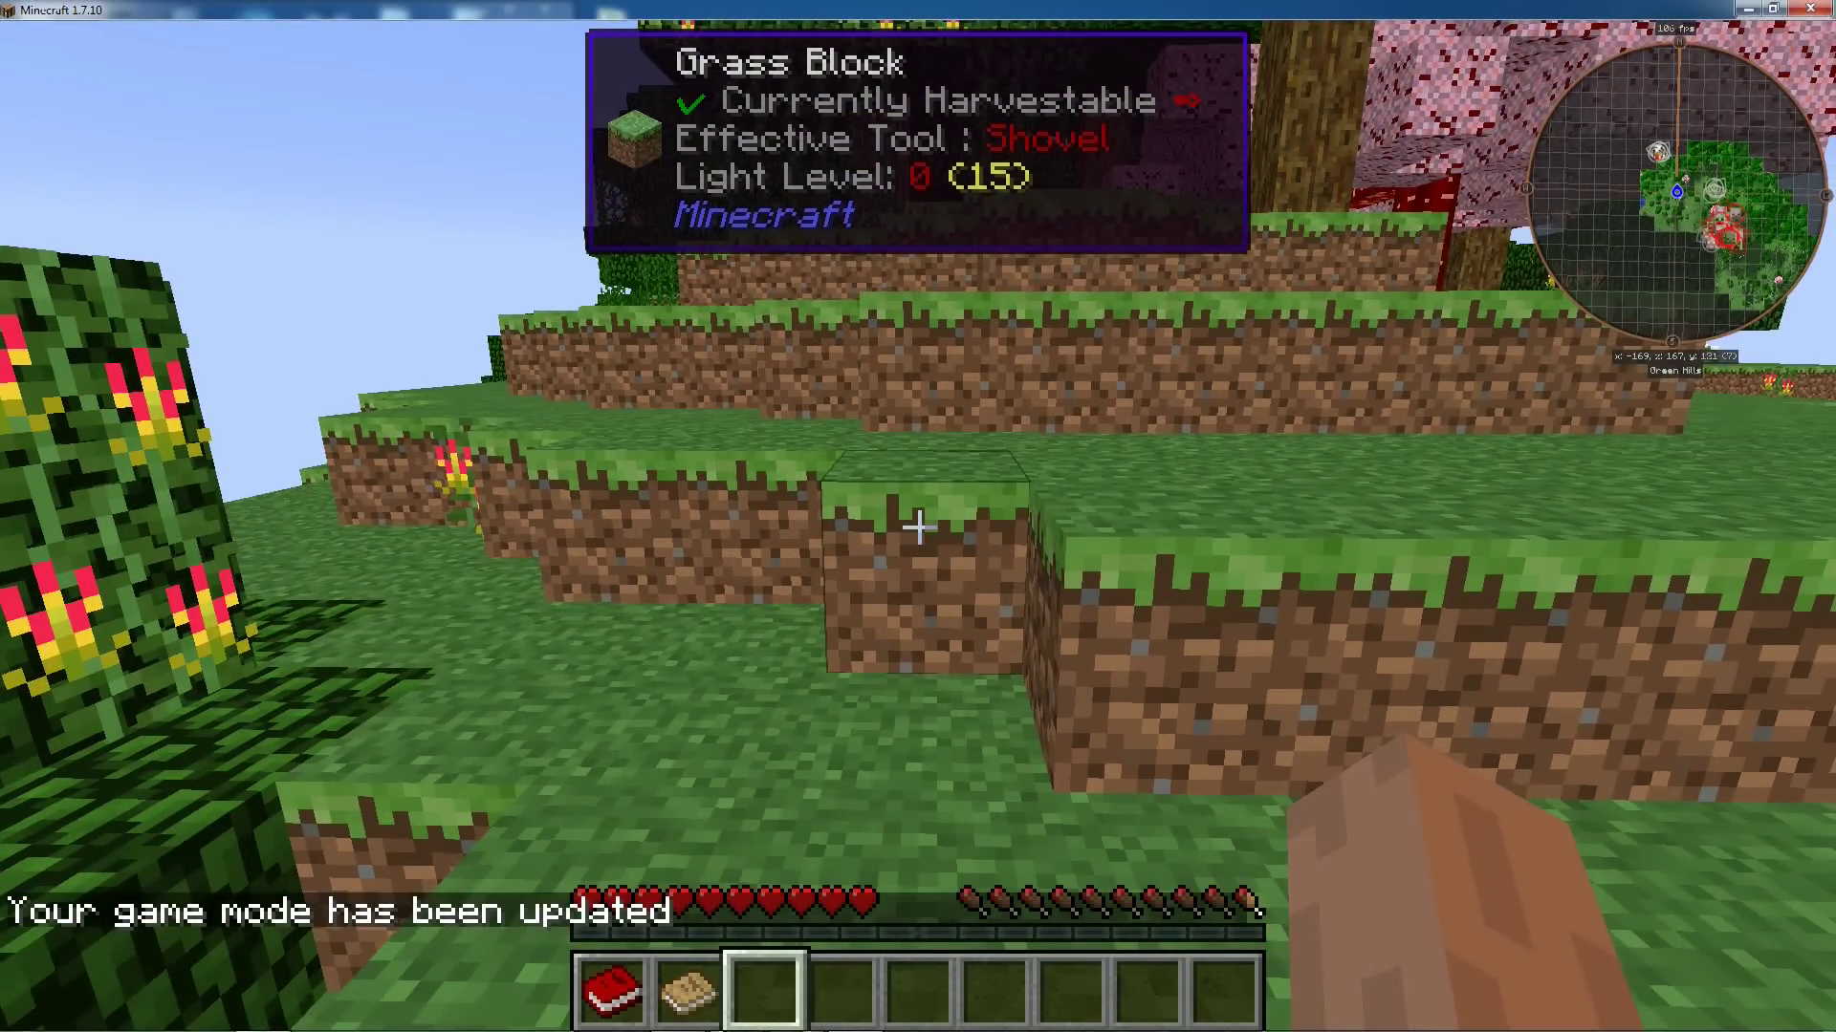
{"action": "left_click", "coordinate": [918, 525]}
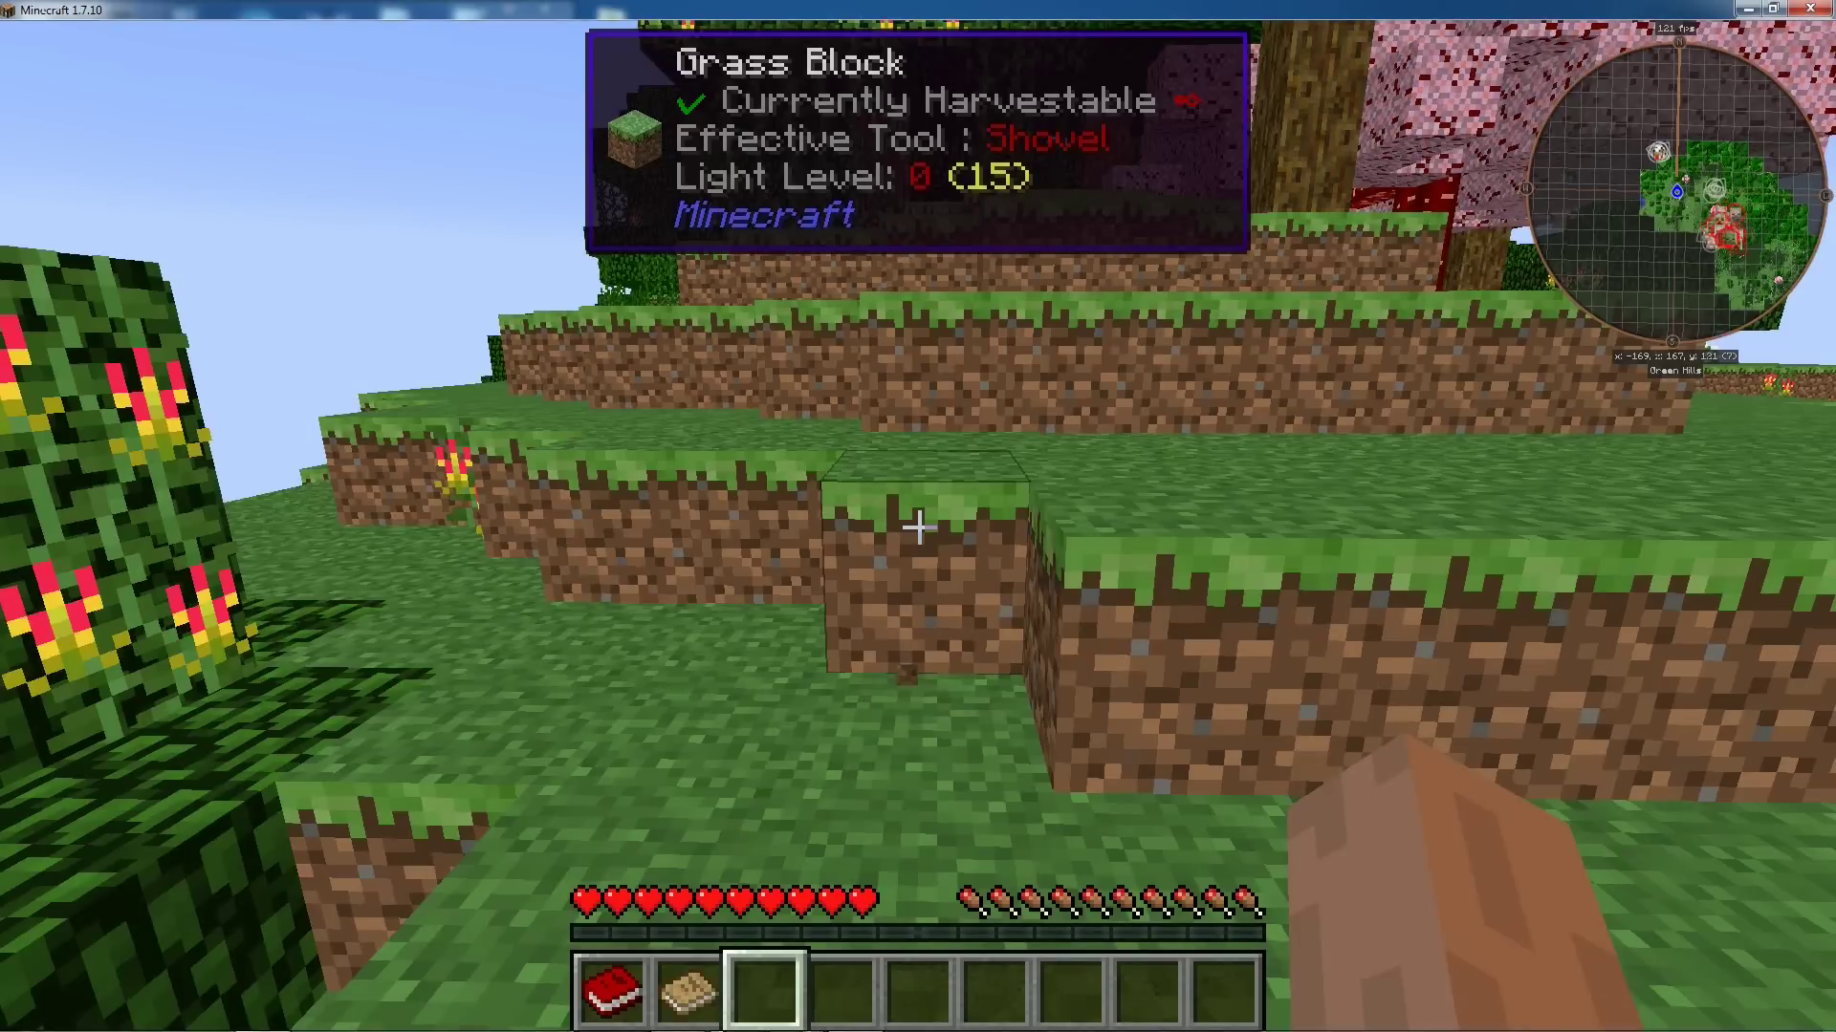
{"action": "left_click_drag", "start_coordinate": [917, 525], "coordinate": [918, 525]}
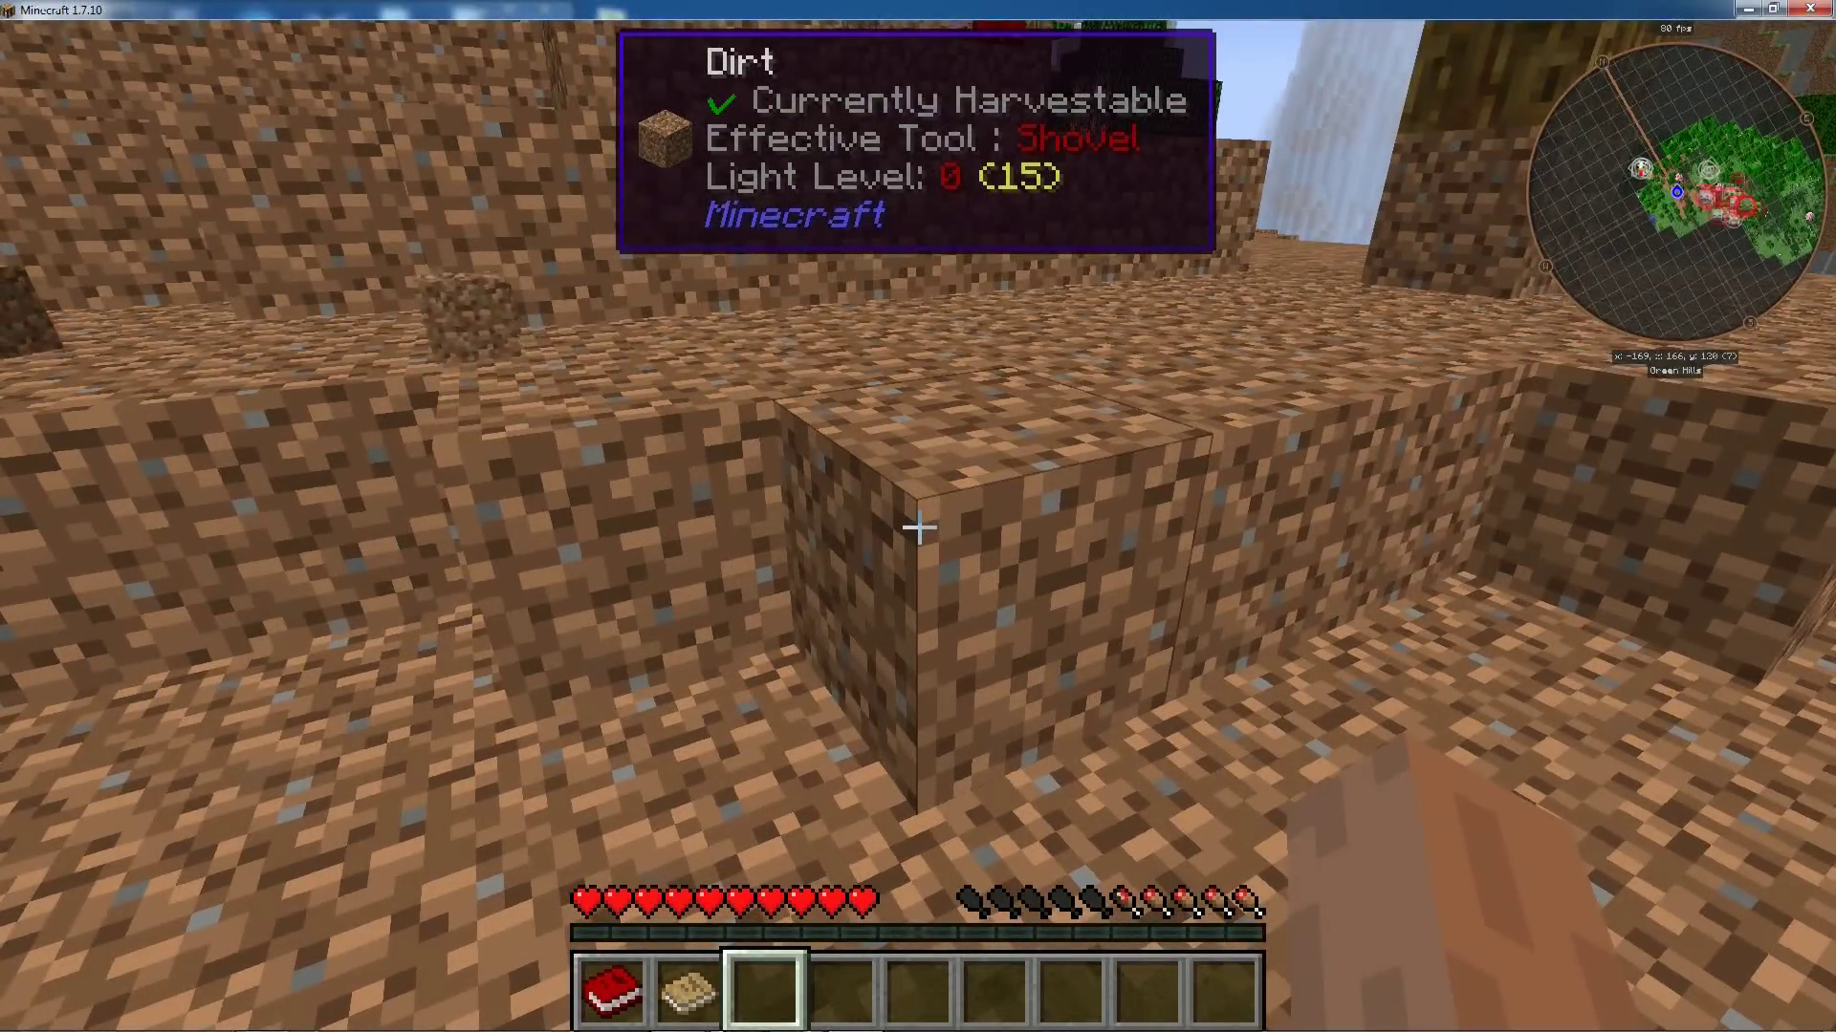
{"action": "key", "text": "grave"}
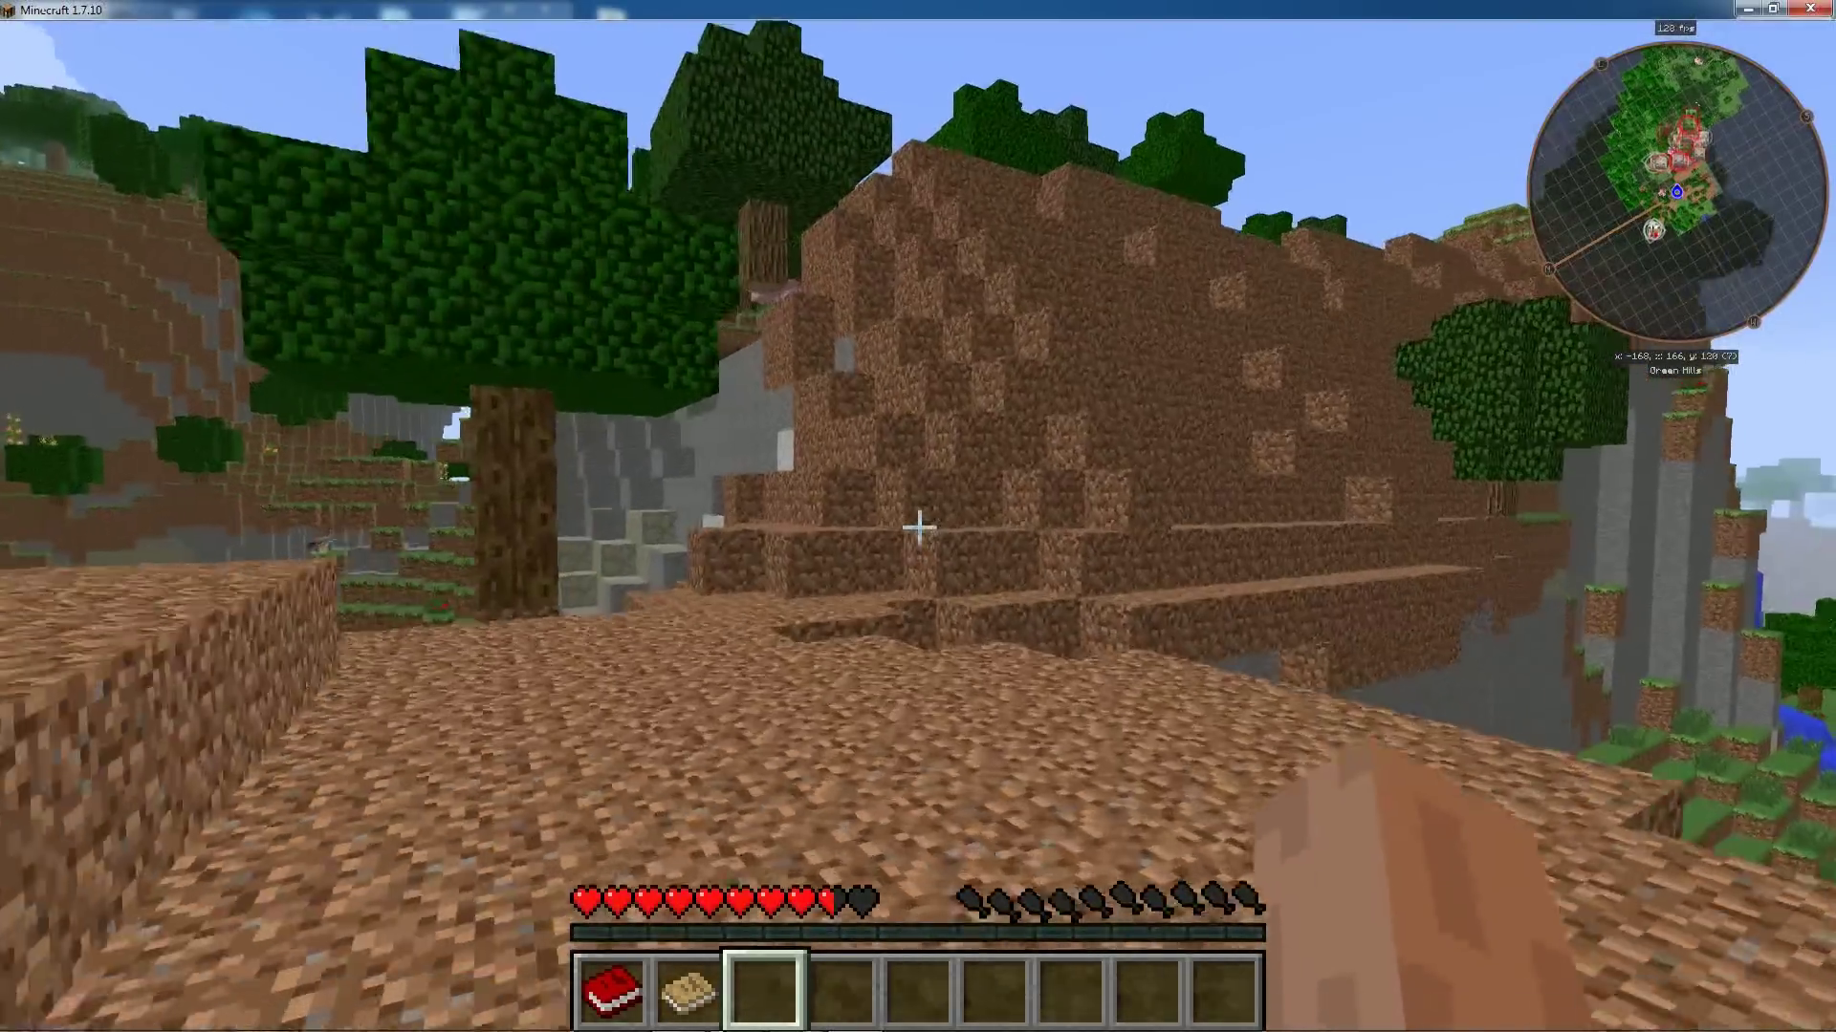
Walk along the bare dirt terraces and down the hillside beside the leafy trees, collecting a dirt block.
{"action": "key", "text": "w"}
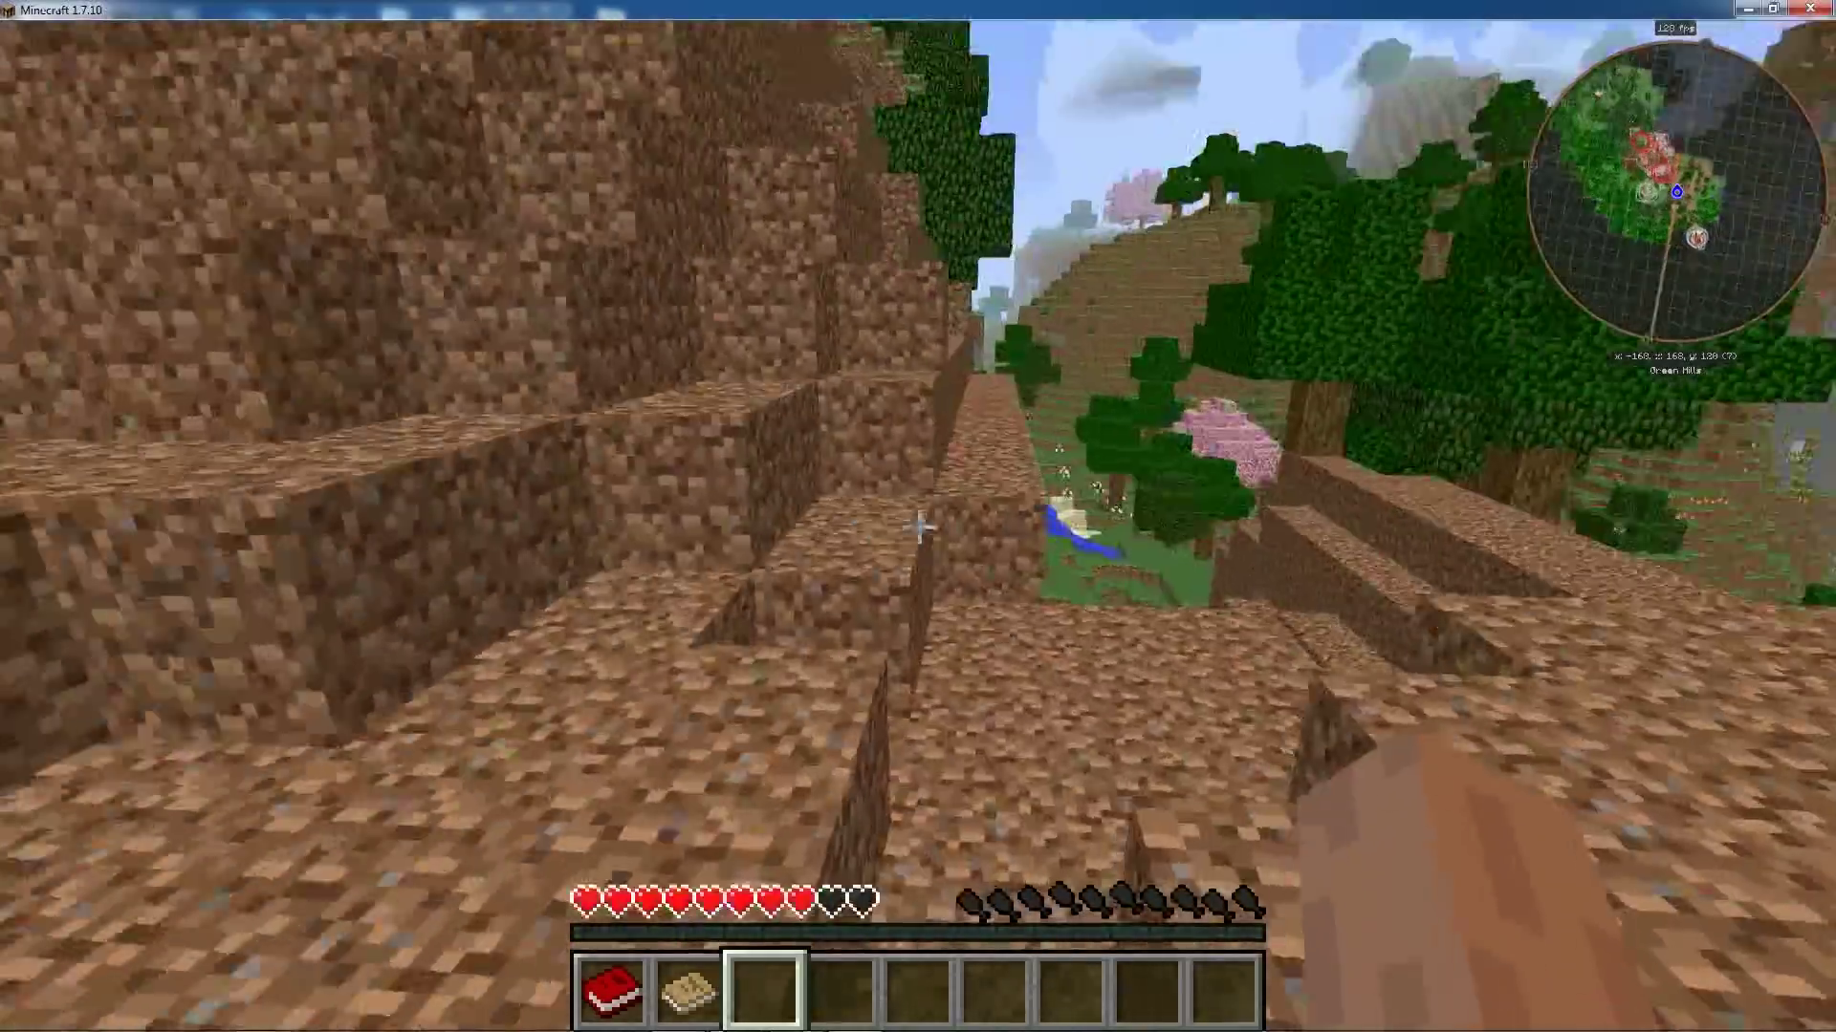
{"action": "key", "text": "w"}
{"action": "key", "text": "w"}
{"action": "key", "text": "w"}
{"action": "key", "text": "w"}
{"action": "key", "text": "w"}
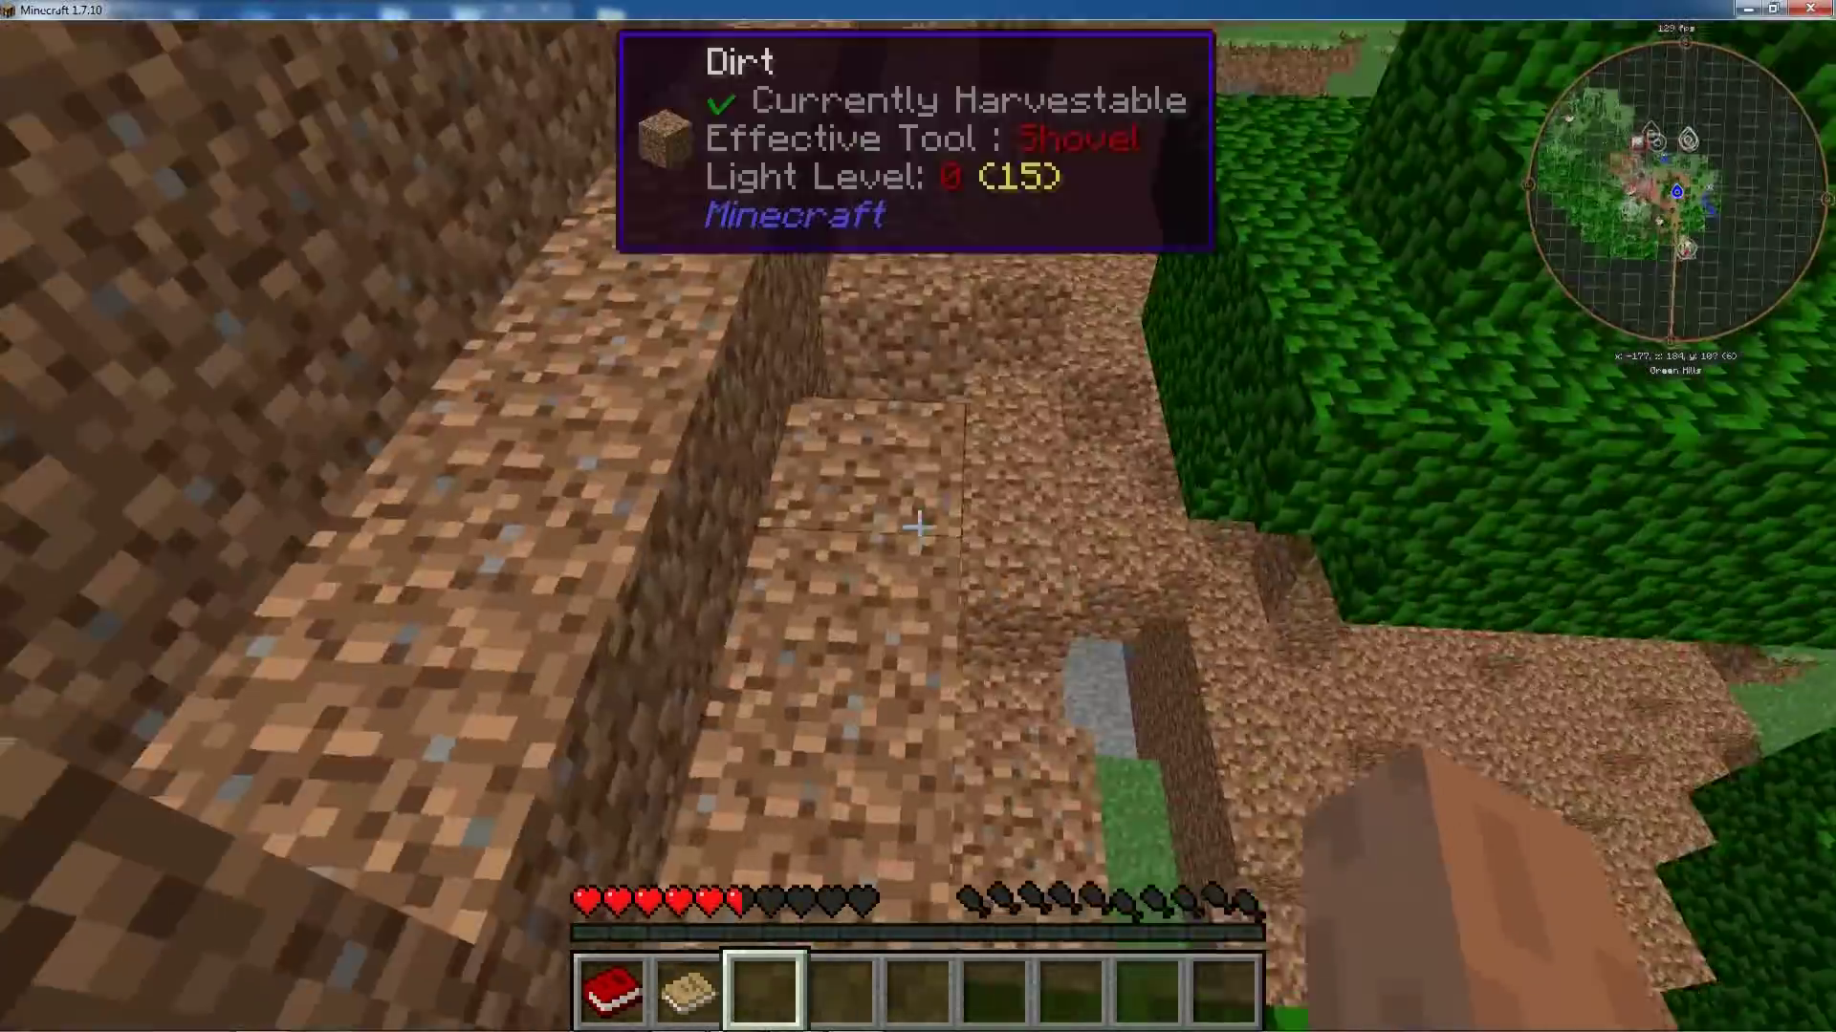
{"action": "key", "text": "w"}
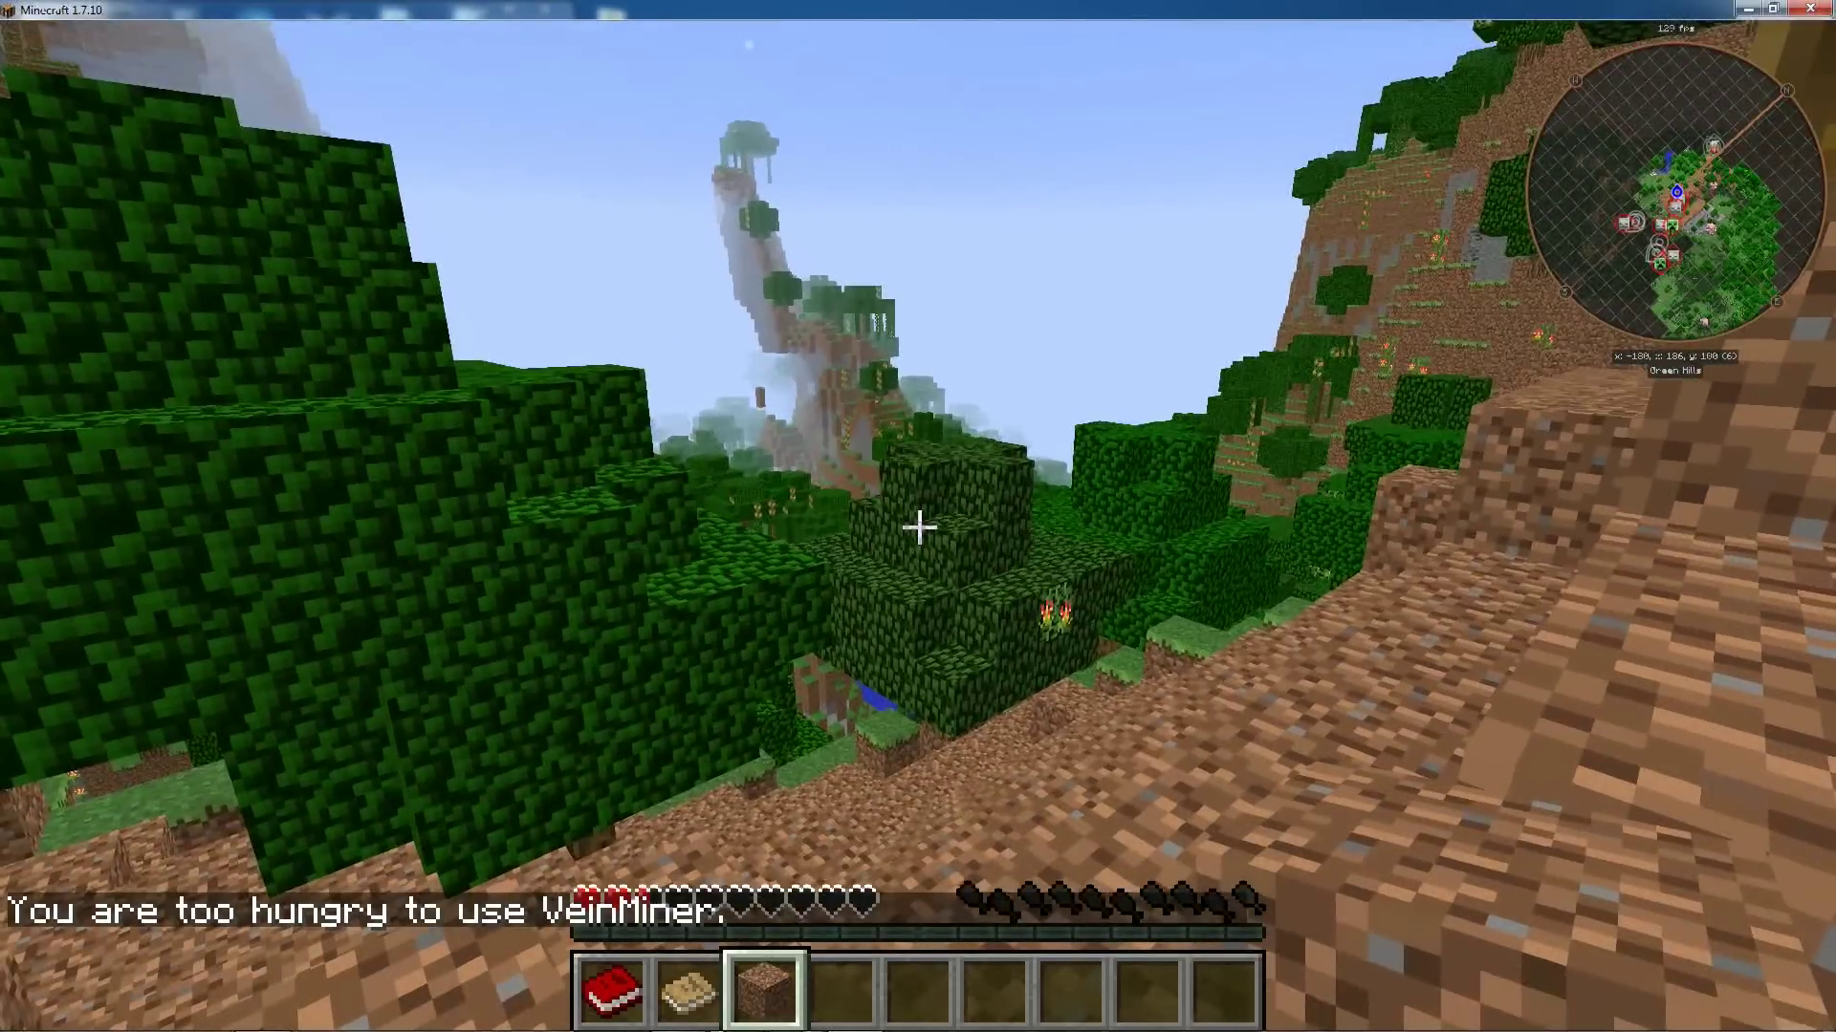
Run the command /gamemode 2 and change the game mode to Creative with a second gamemode command.
{"action": "key", "text": "t"}
{"action": "key", "text": "Up"}
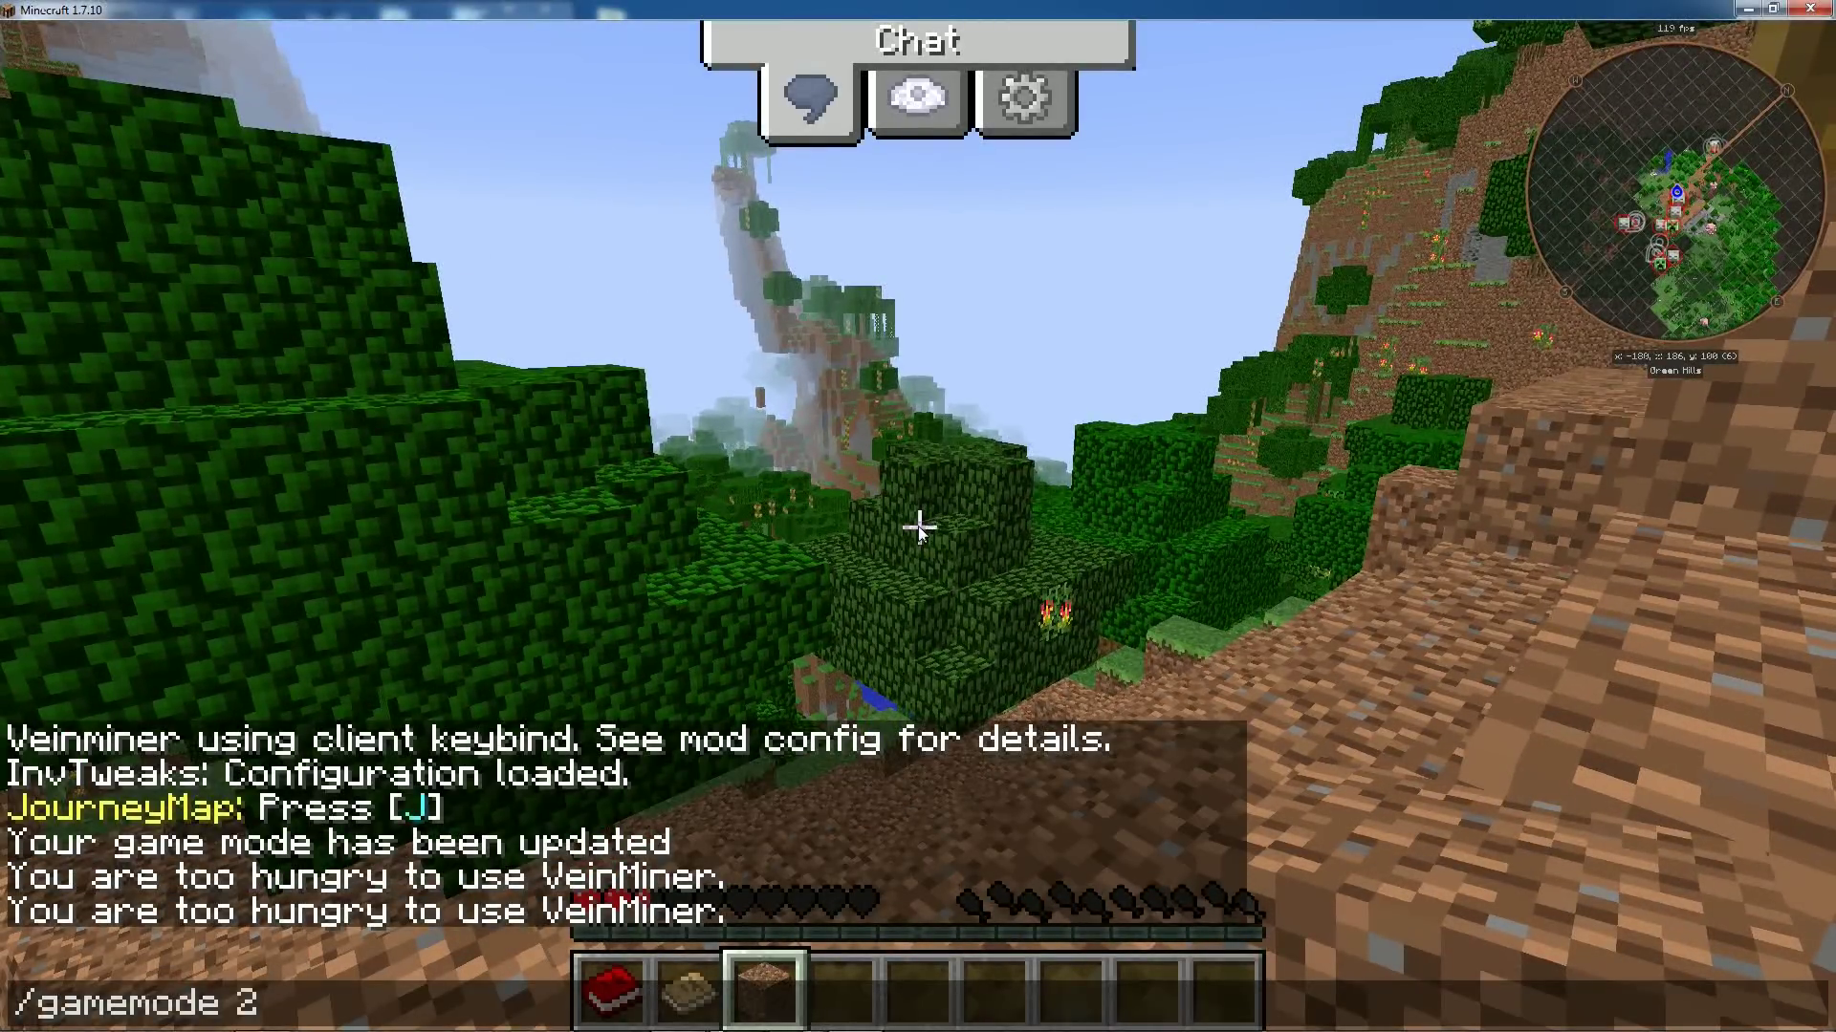
{"action": "key", "text": "t"}
{"action": "key", "text": "Up"}
{"action": "key", "text": "BackSpace"}
{"action": "key", "text": "Return"}
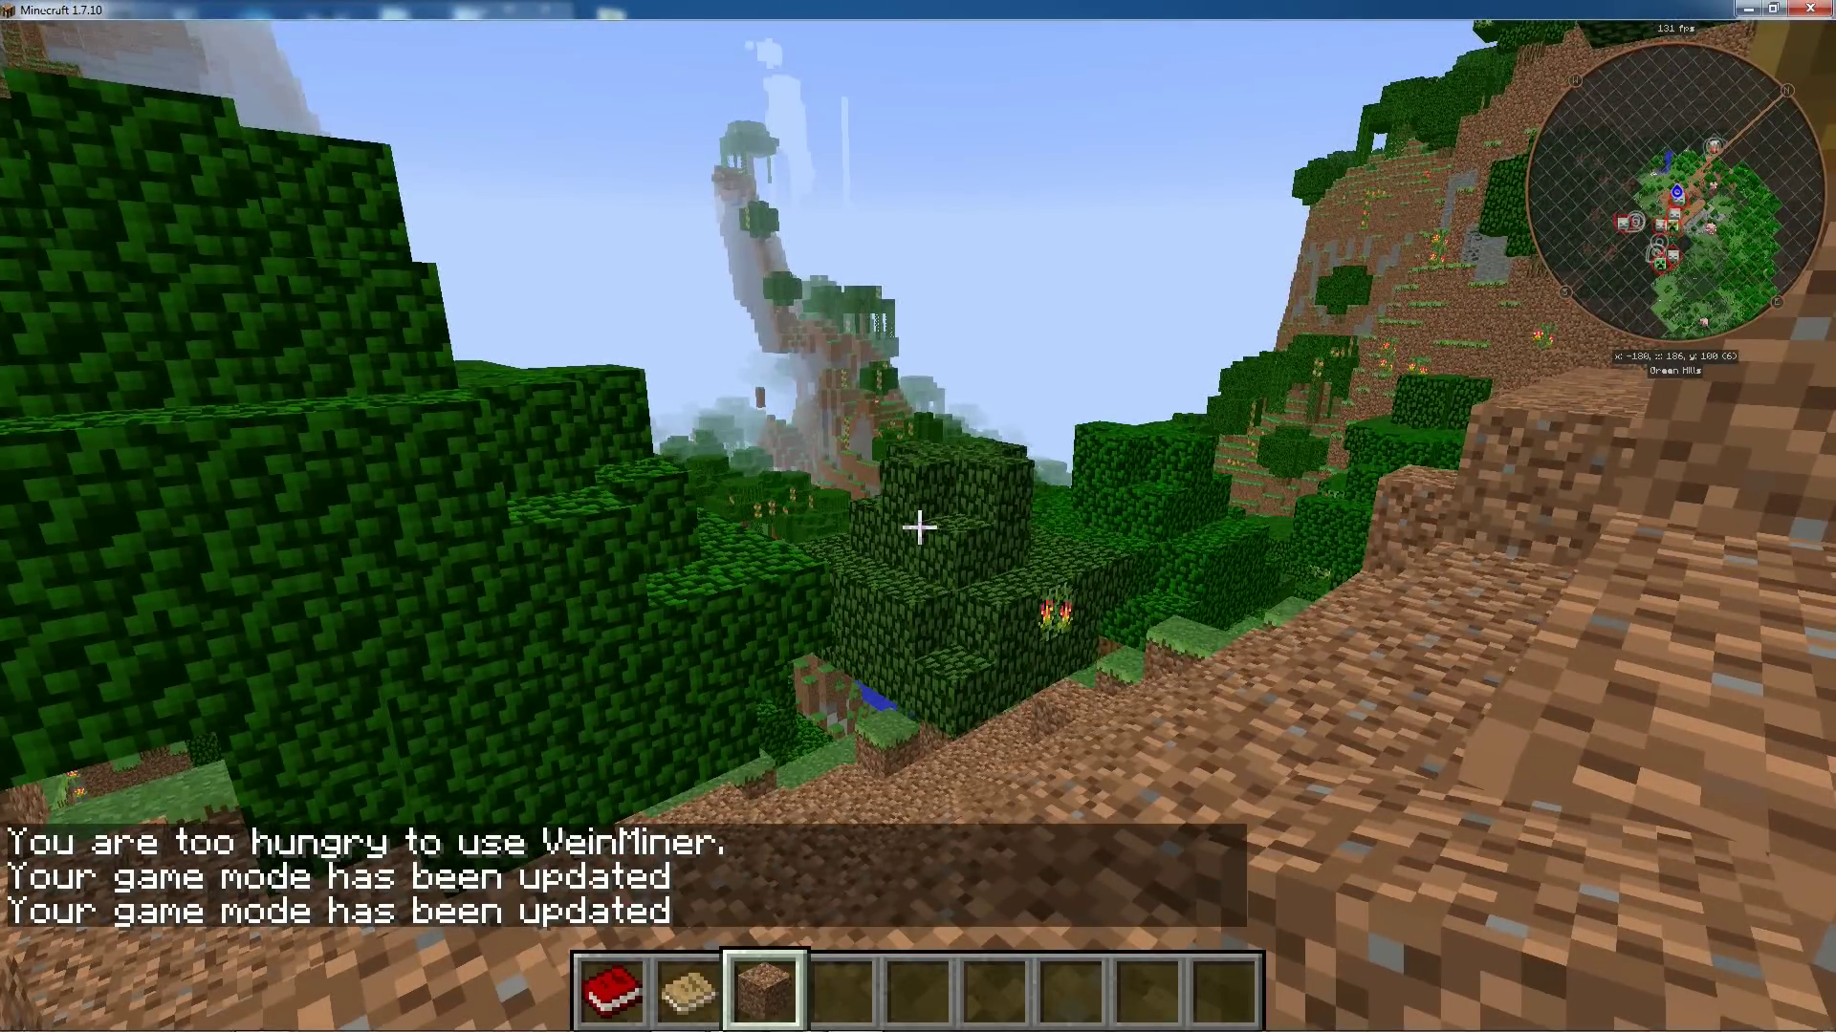
Take off and fly over the stripped dirt hillside up to the exposed stone clearing on the plateau.
{"action": "key", "text": "space"}
{"action": "key", "text": "space"}
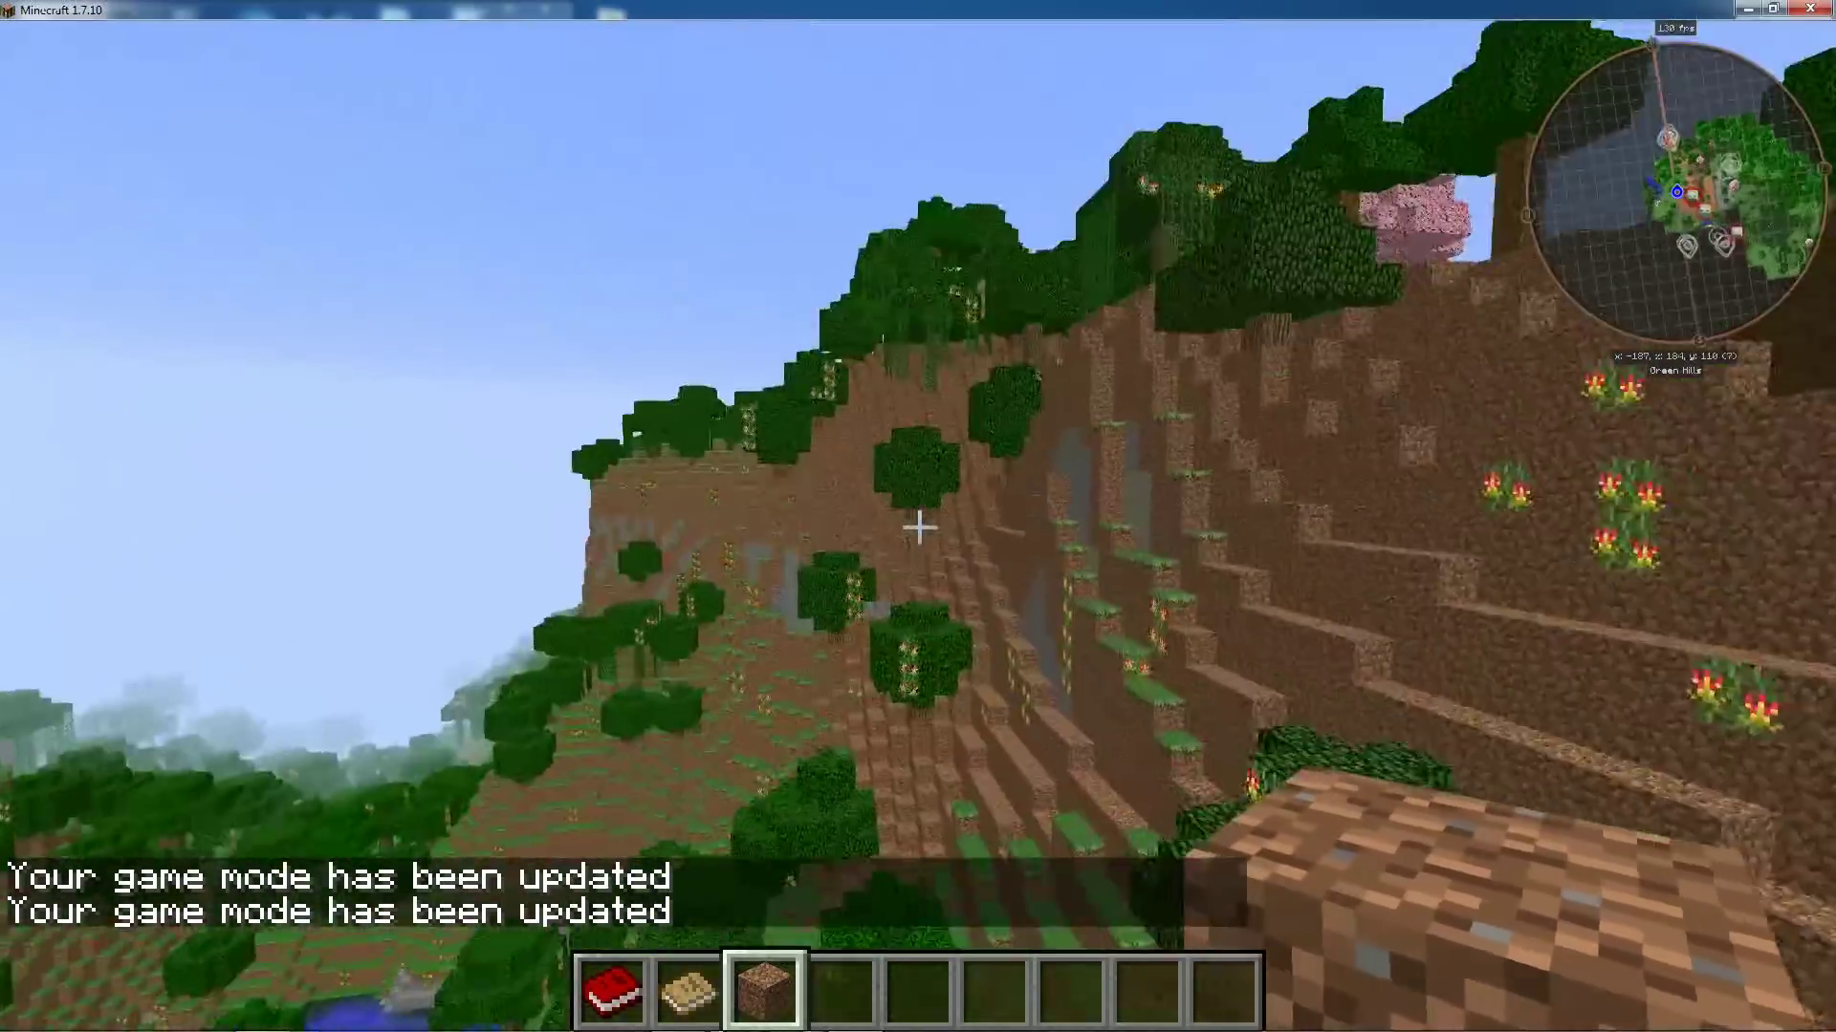
{"action": "key", "text": "w"}
{"action": "key", "text": "space"}
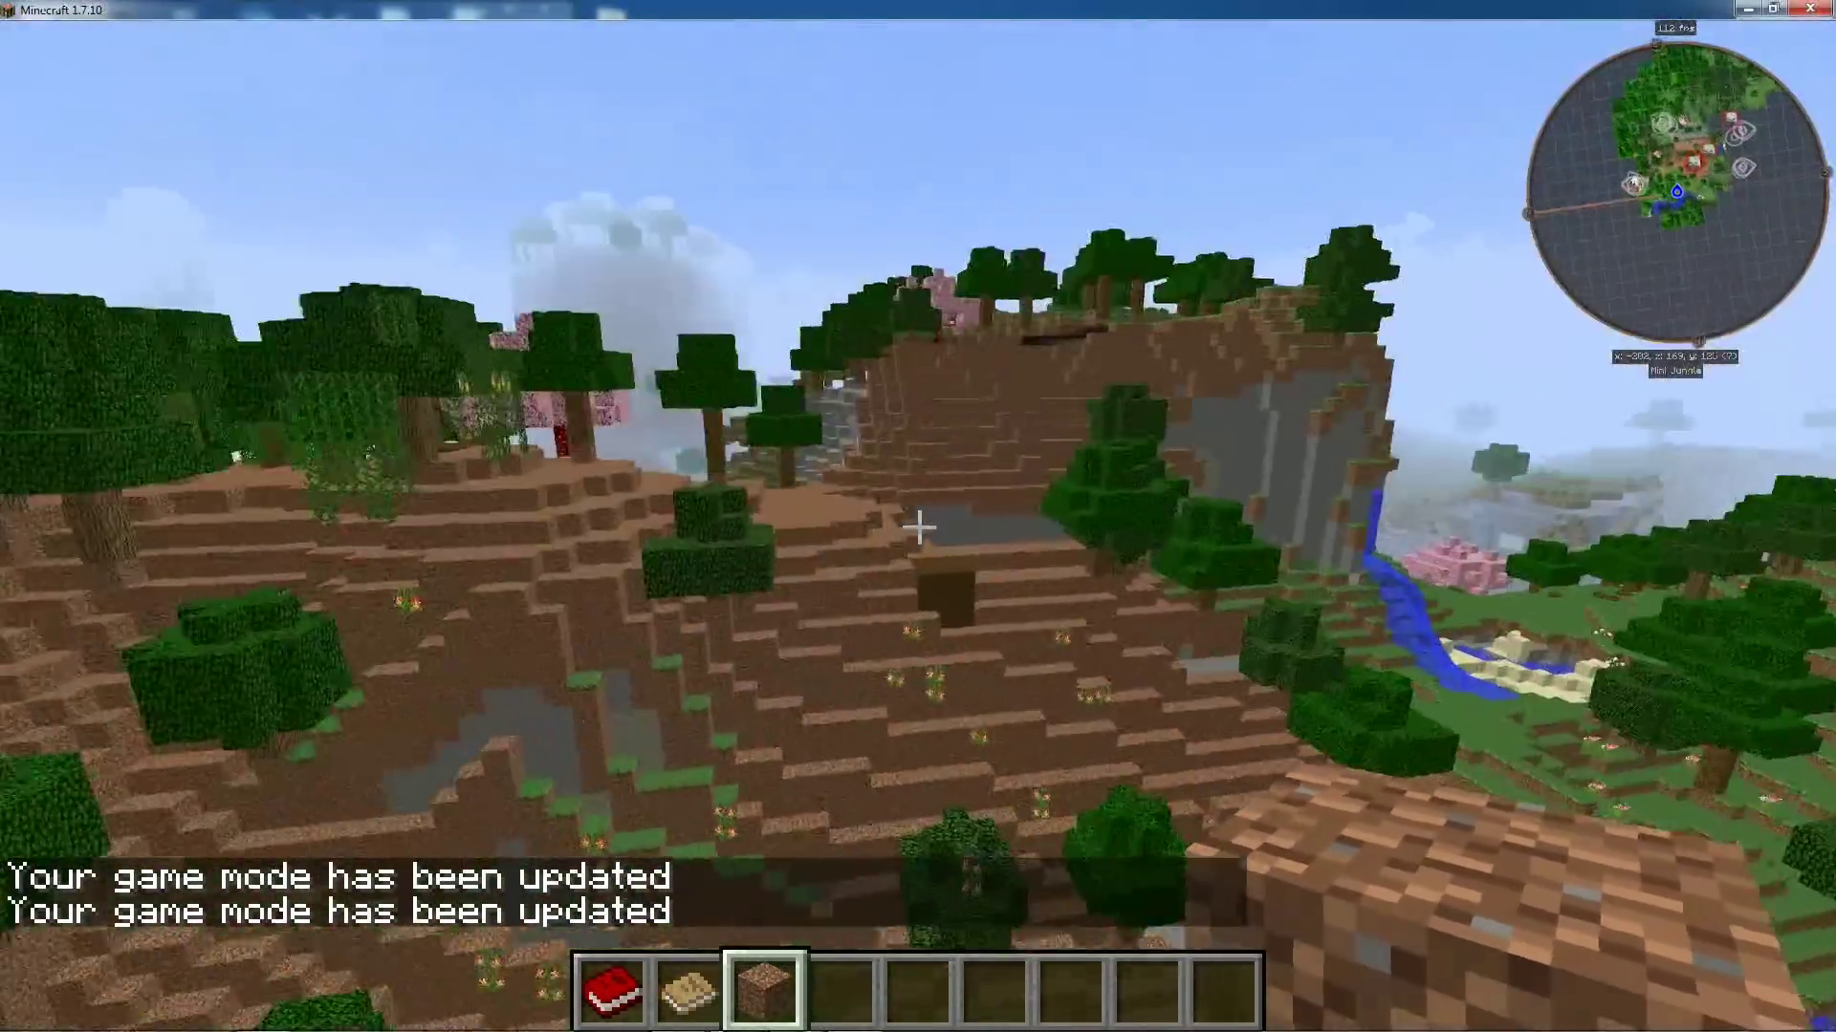
{"action": "key", "text": "space"}
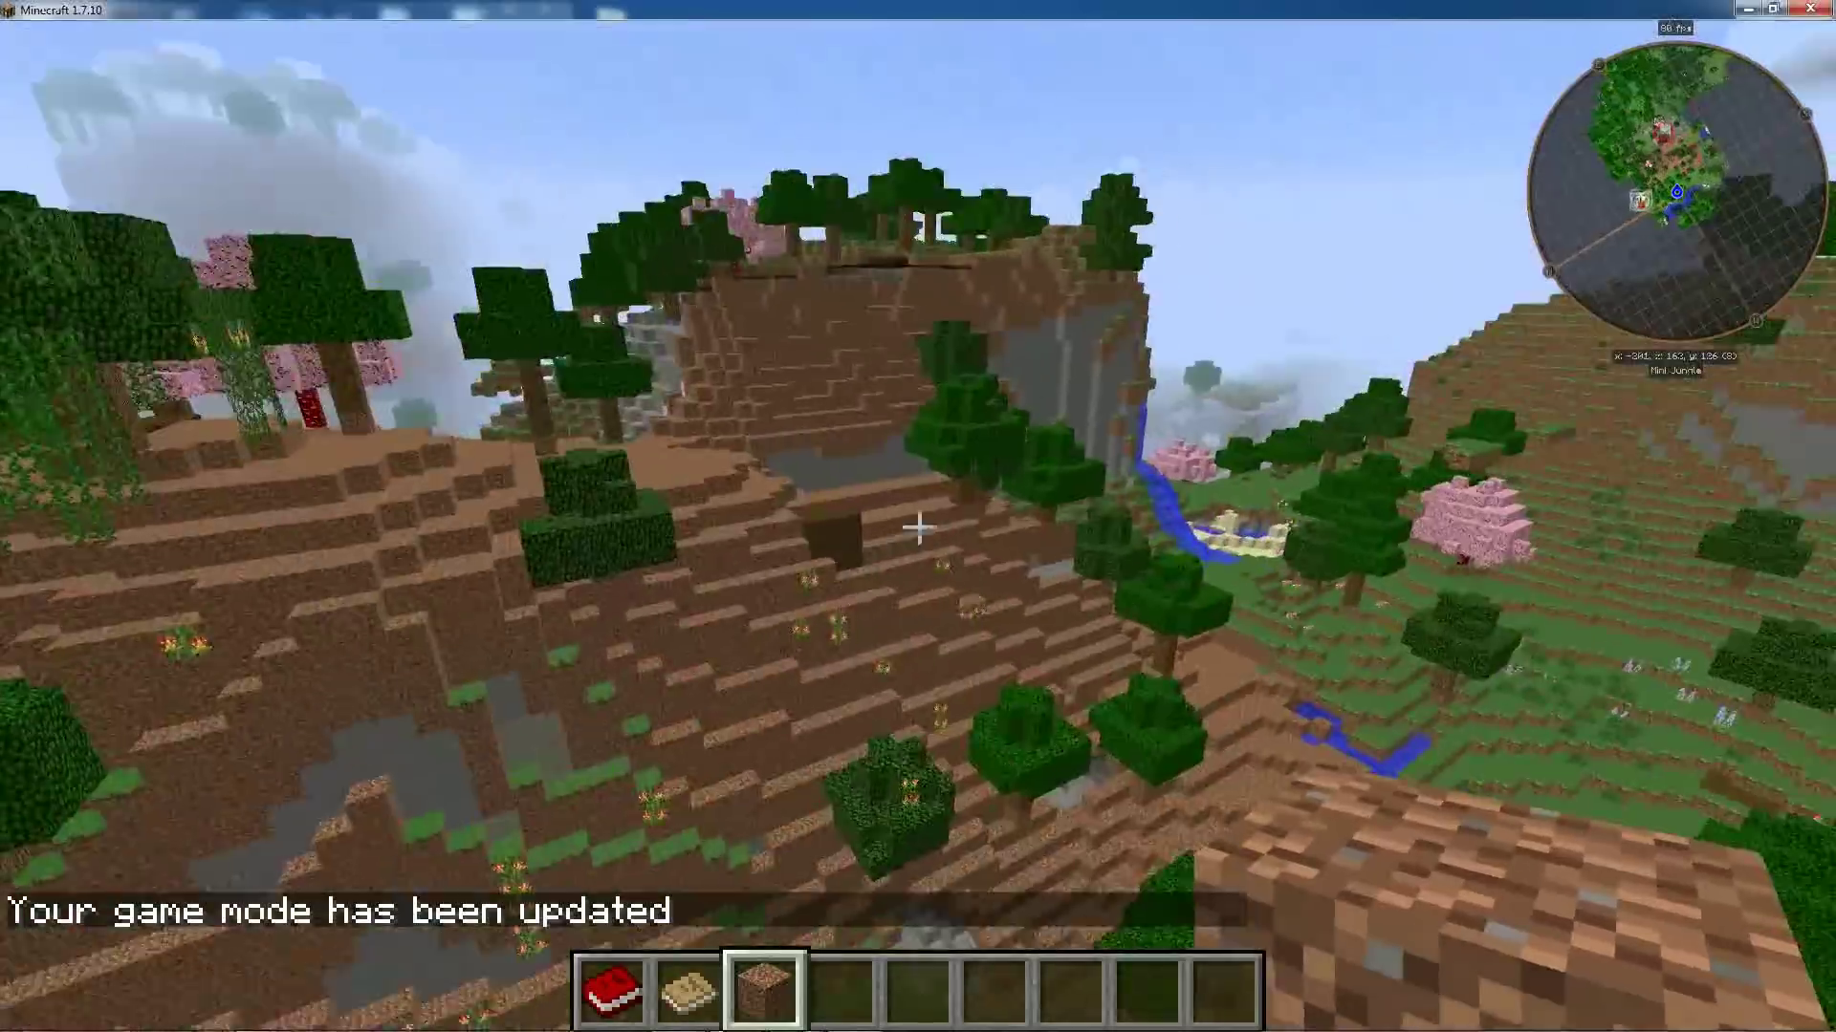
{"action": "key", "text": "w"}
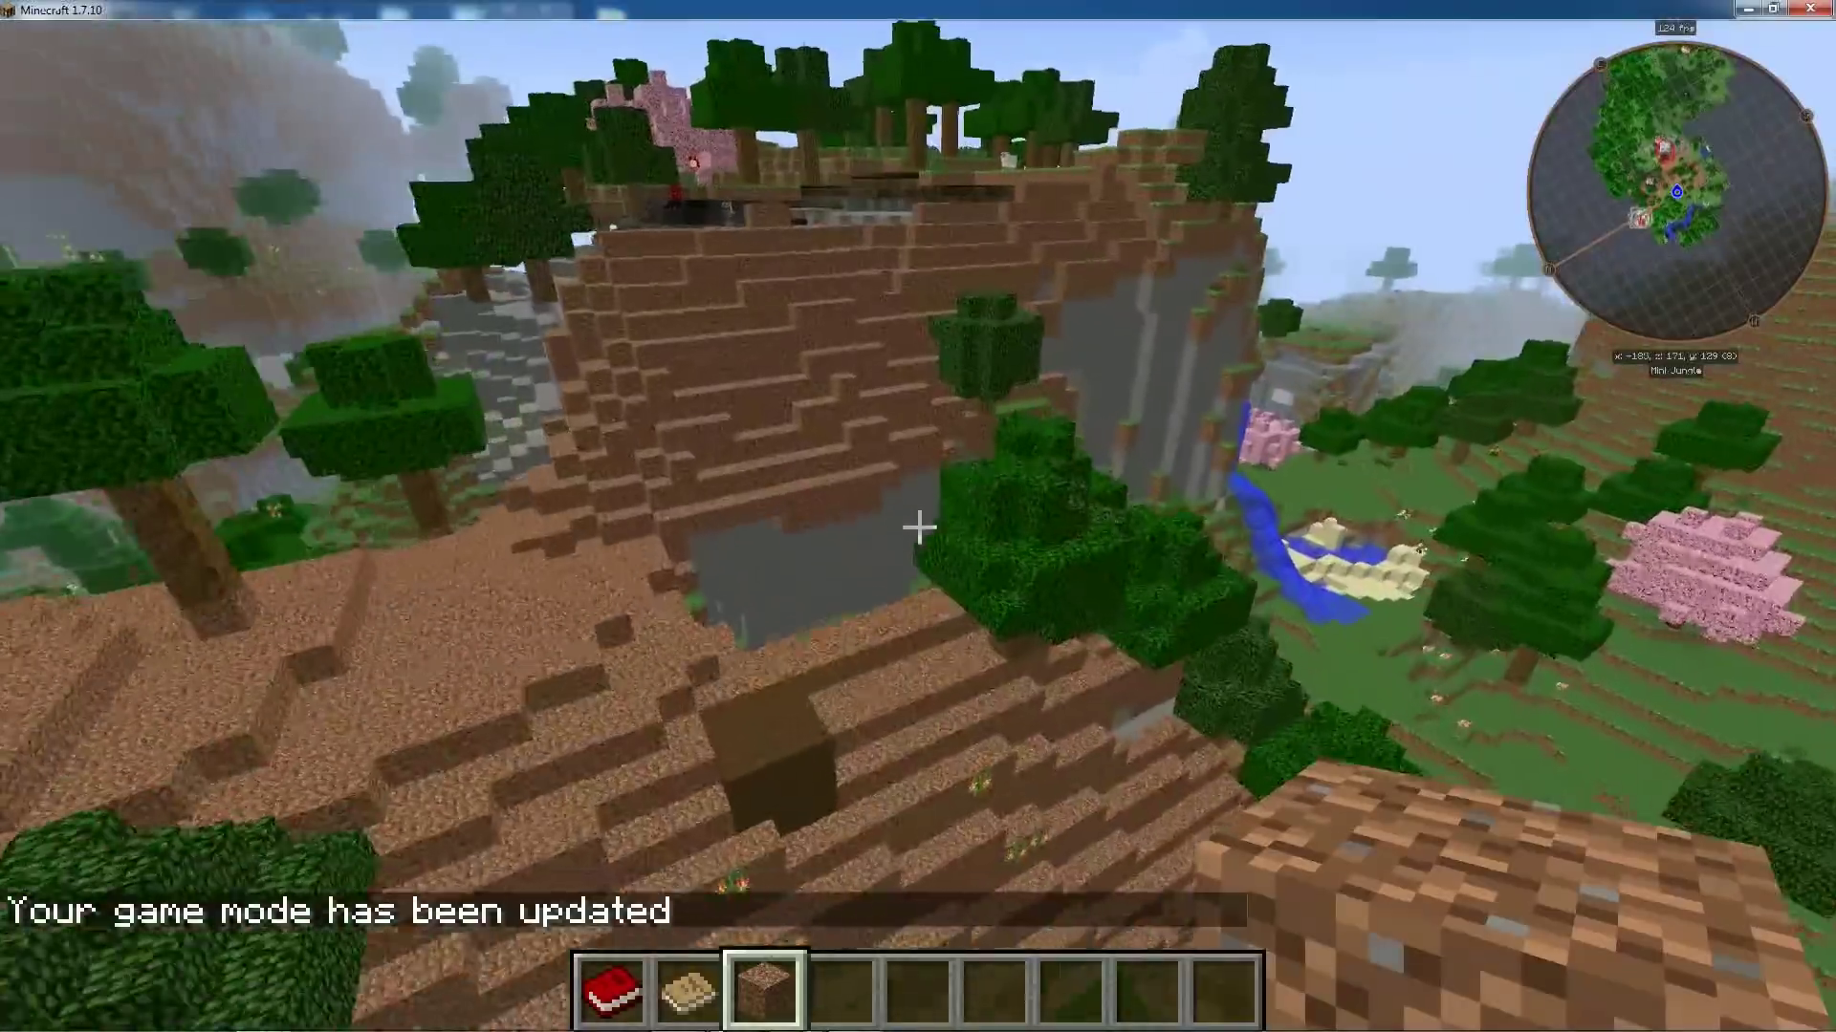
{"action": "key", "text": "w"}
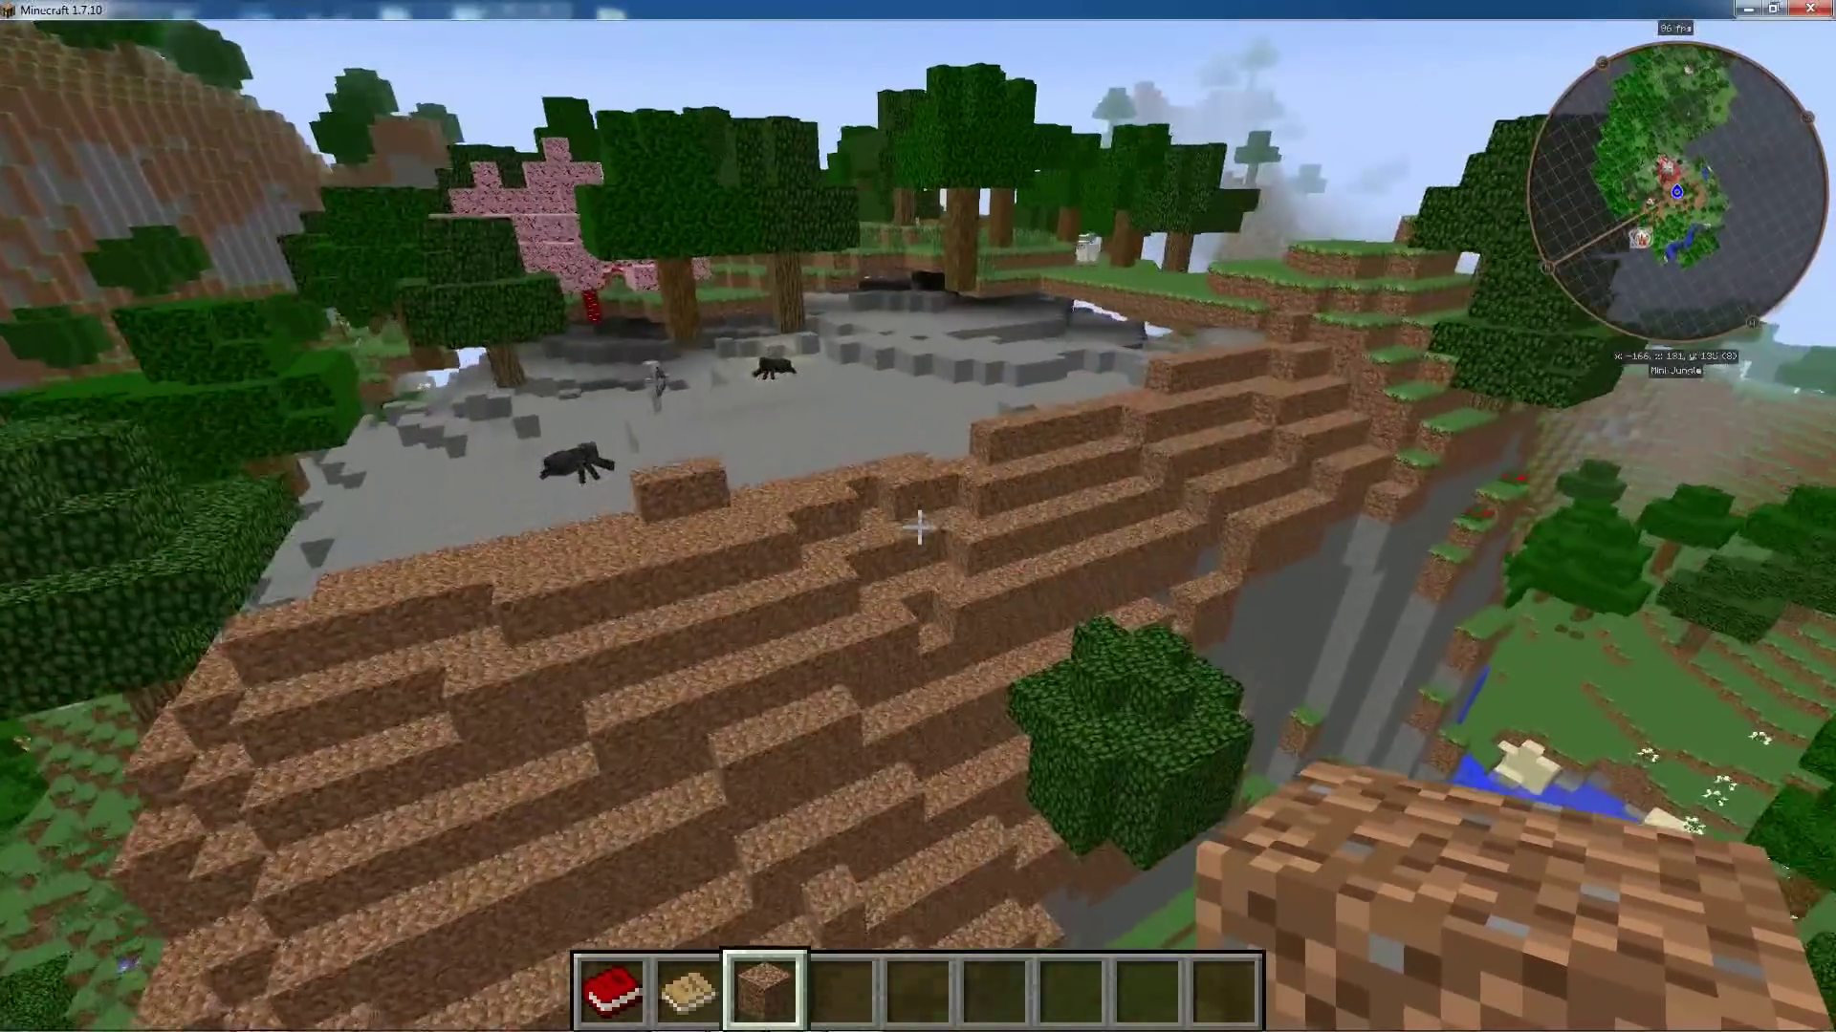
Fly across the exposed stone clearing and circle past the grassy ridge to view the cleared area from outside.
{"action": "key", "text": "w"}
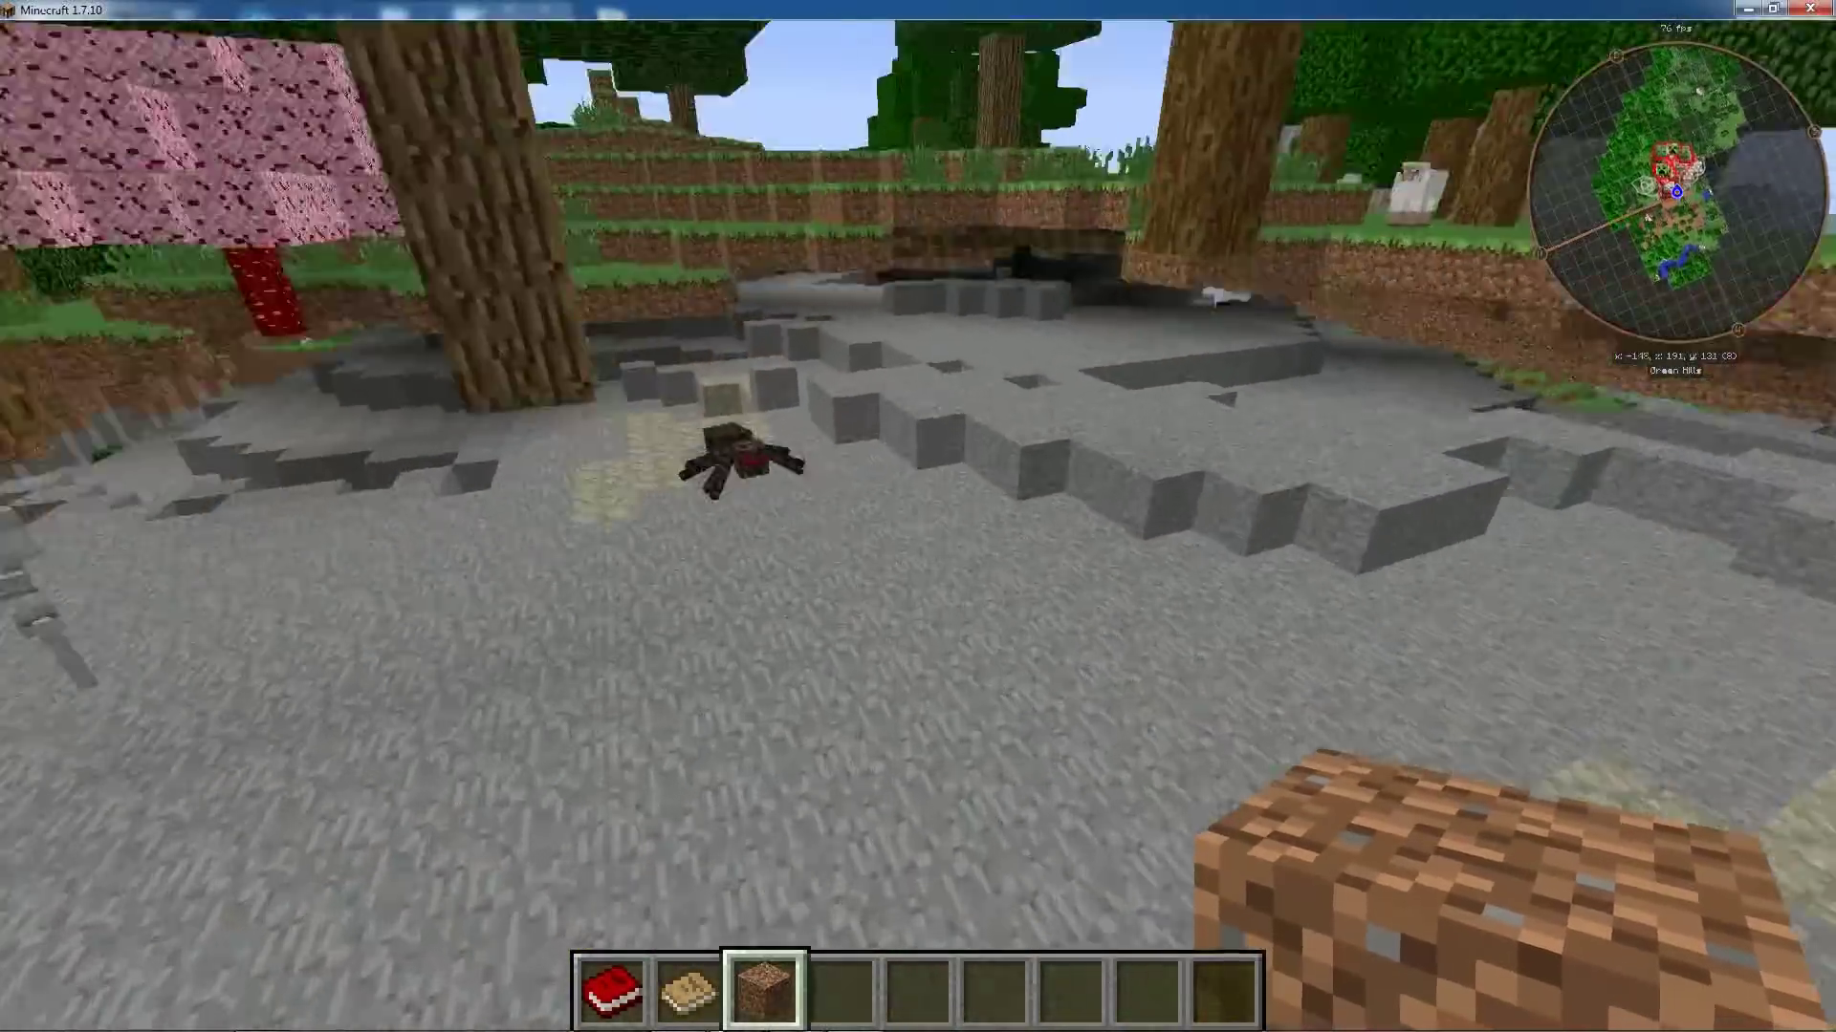
{"action": "key", "text": "w"}
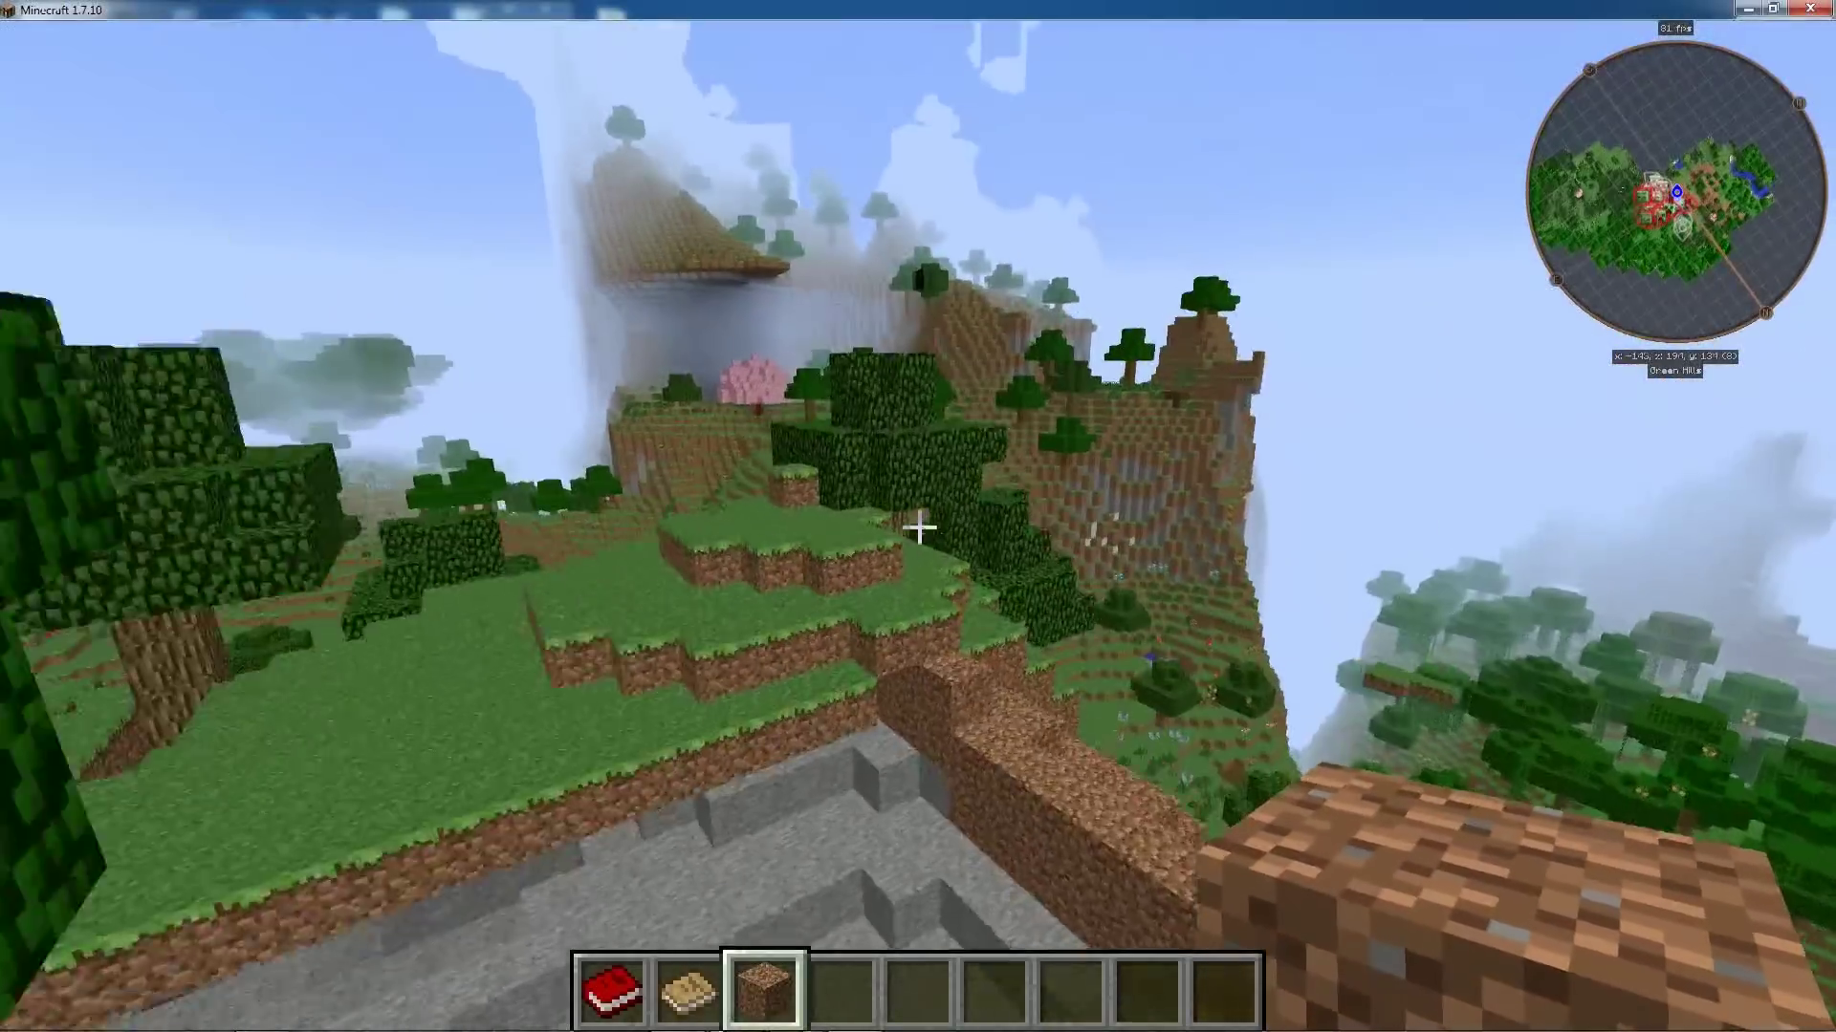
{"action": "key", "text": "w"}
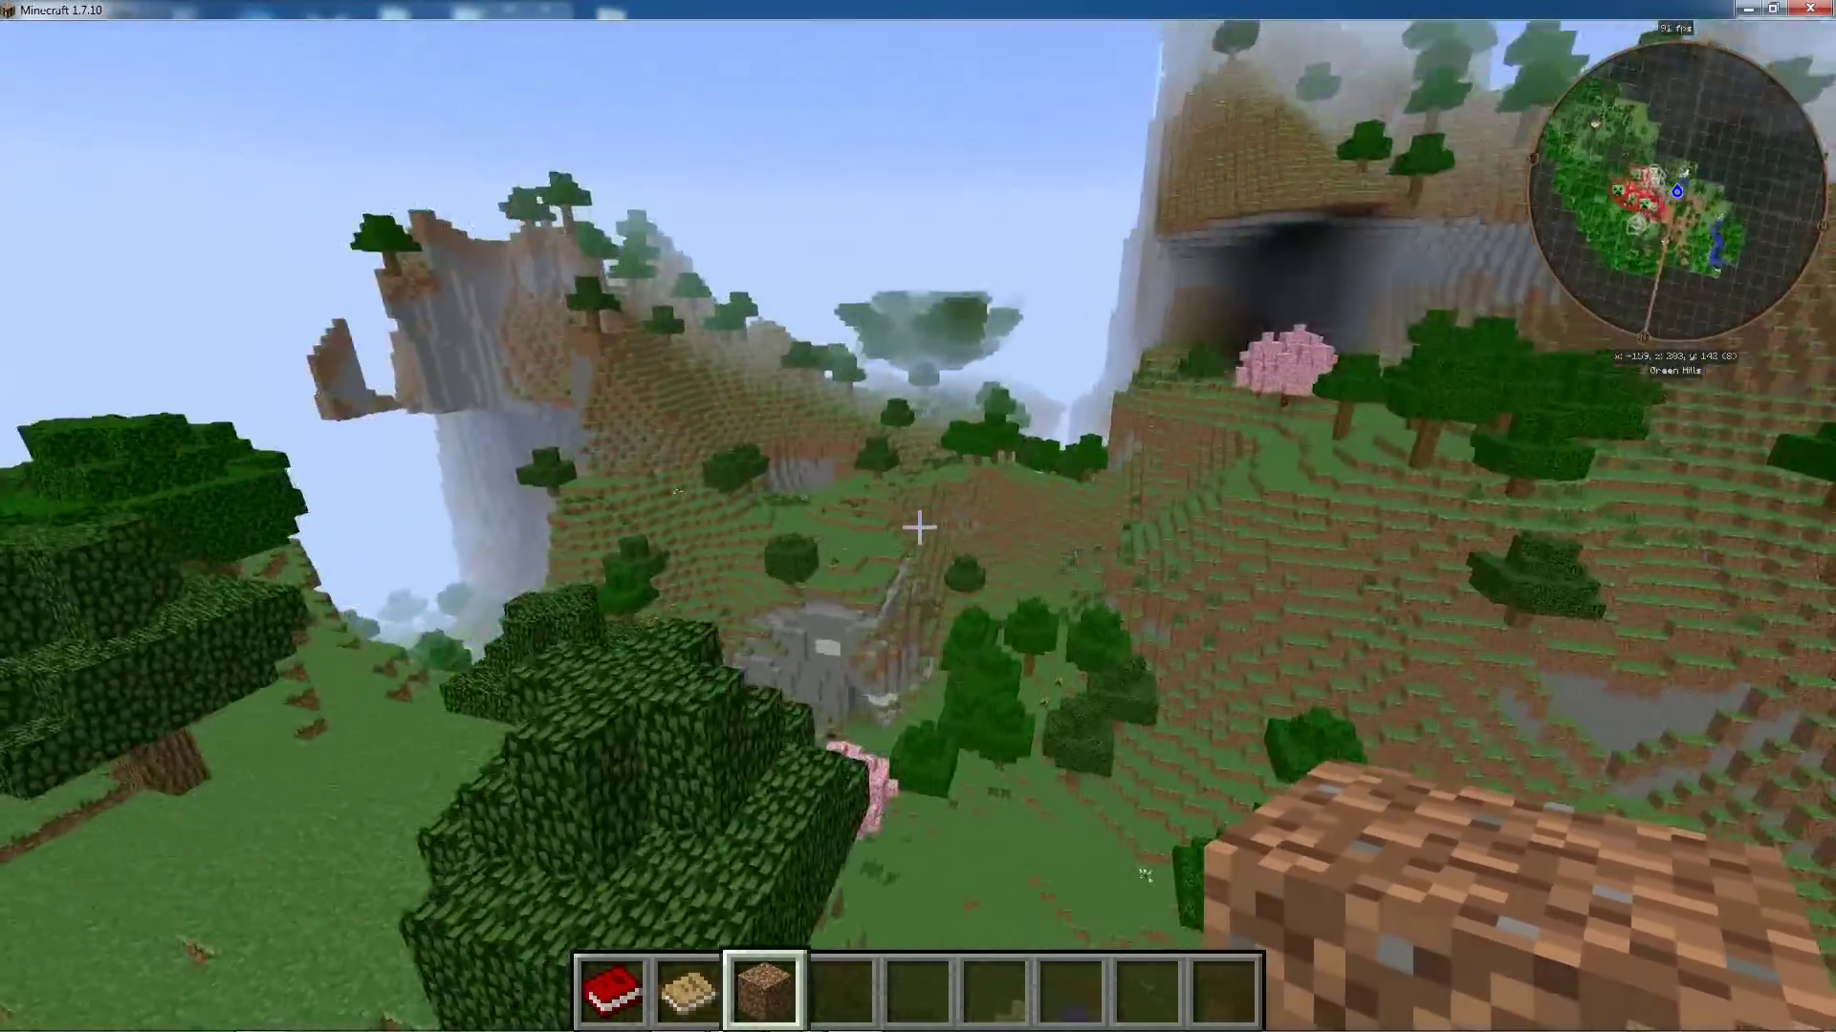
{"action": "key", "text": "w"}
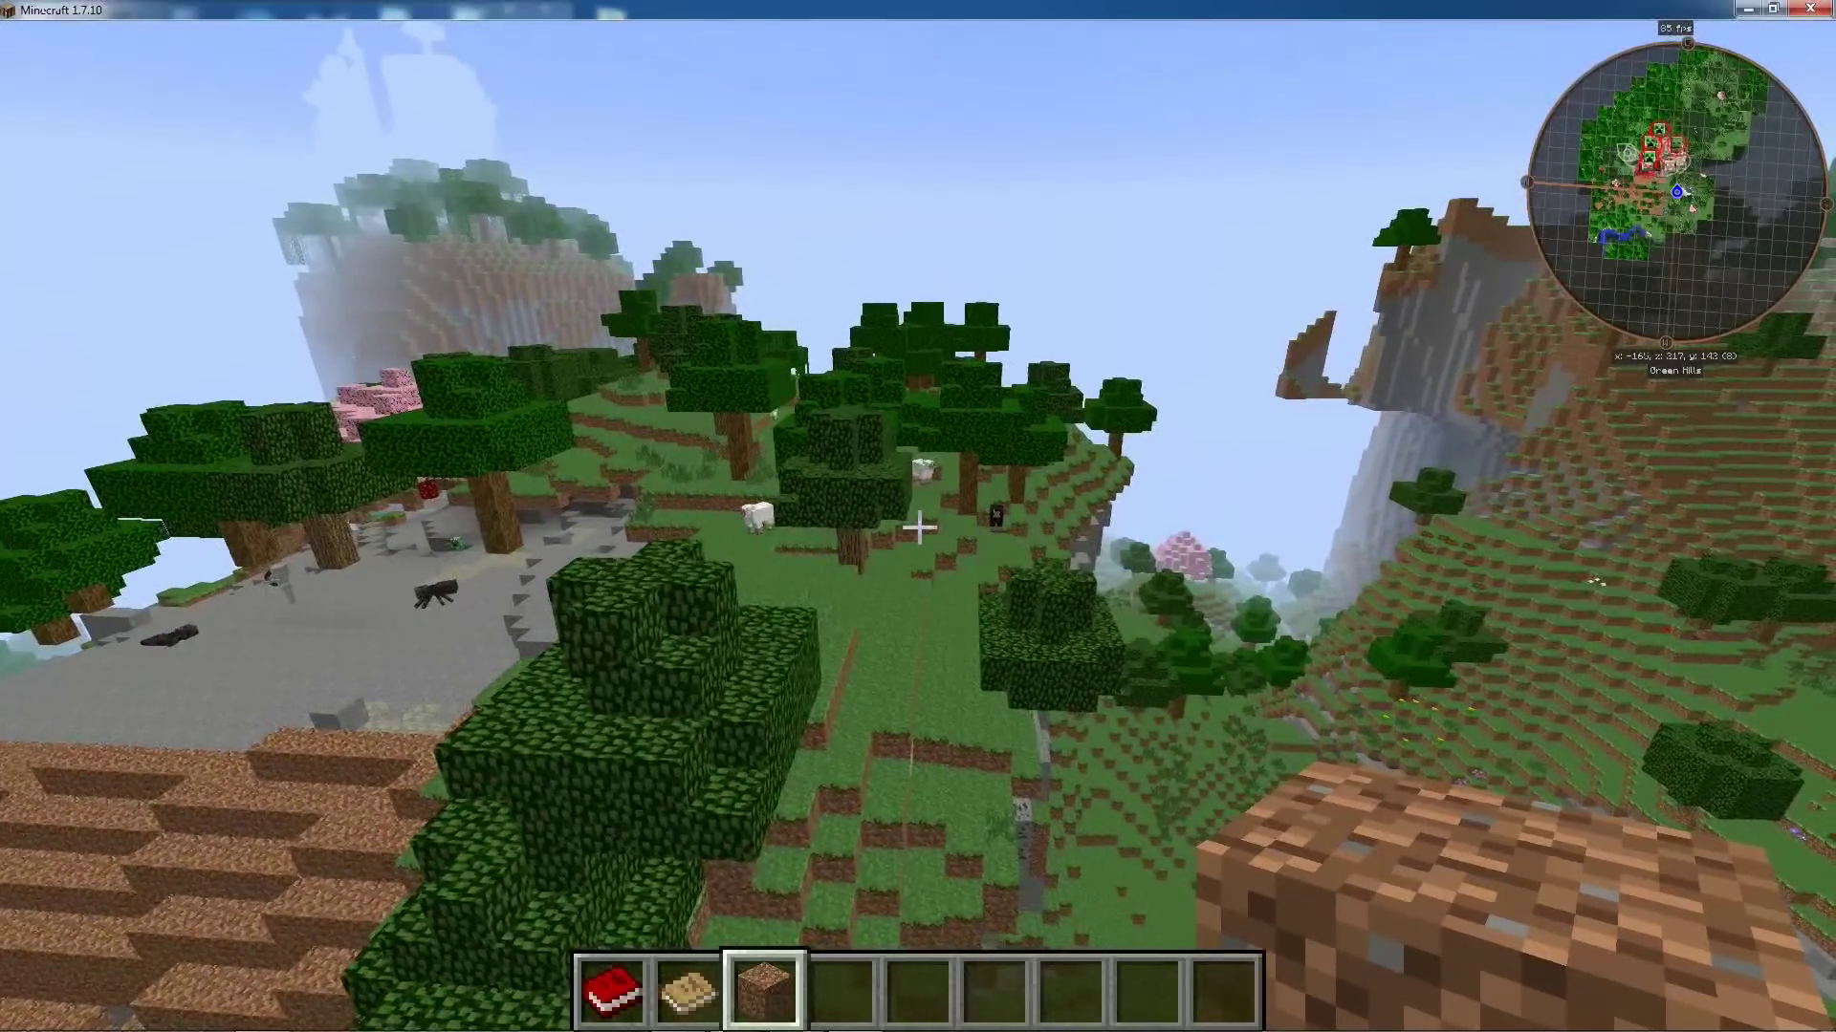
{"action": "key", "text": "d"}
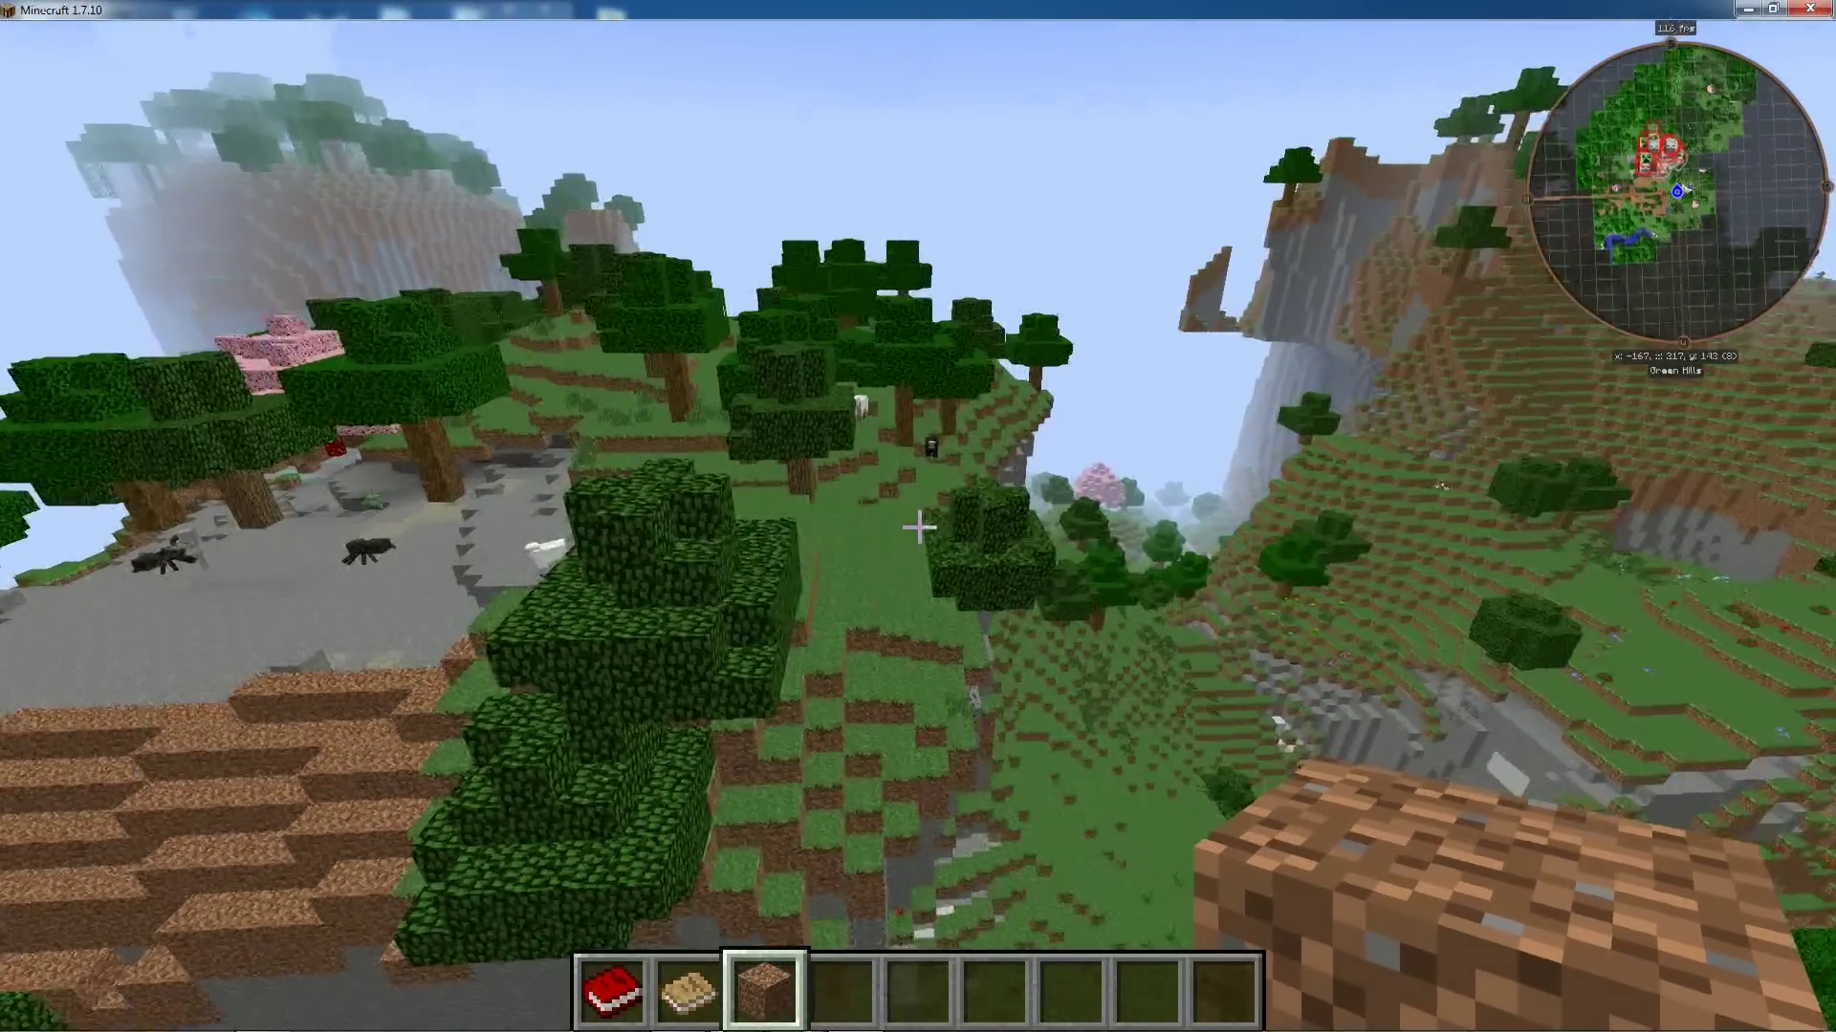
{"action": "key", "text": "super"}
{"action": "key", "text": "super+d"}
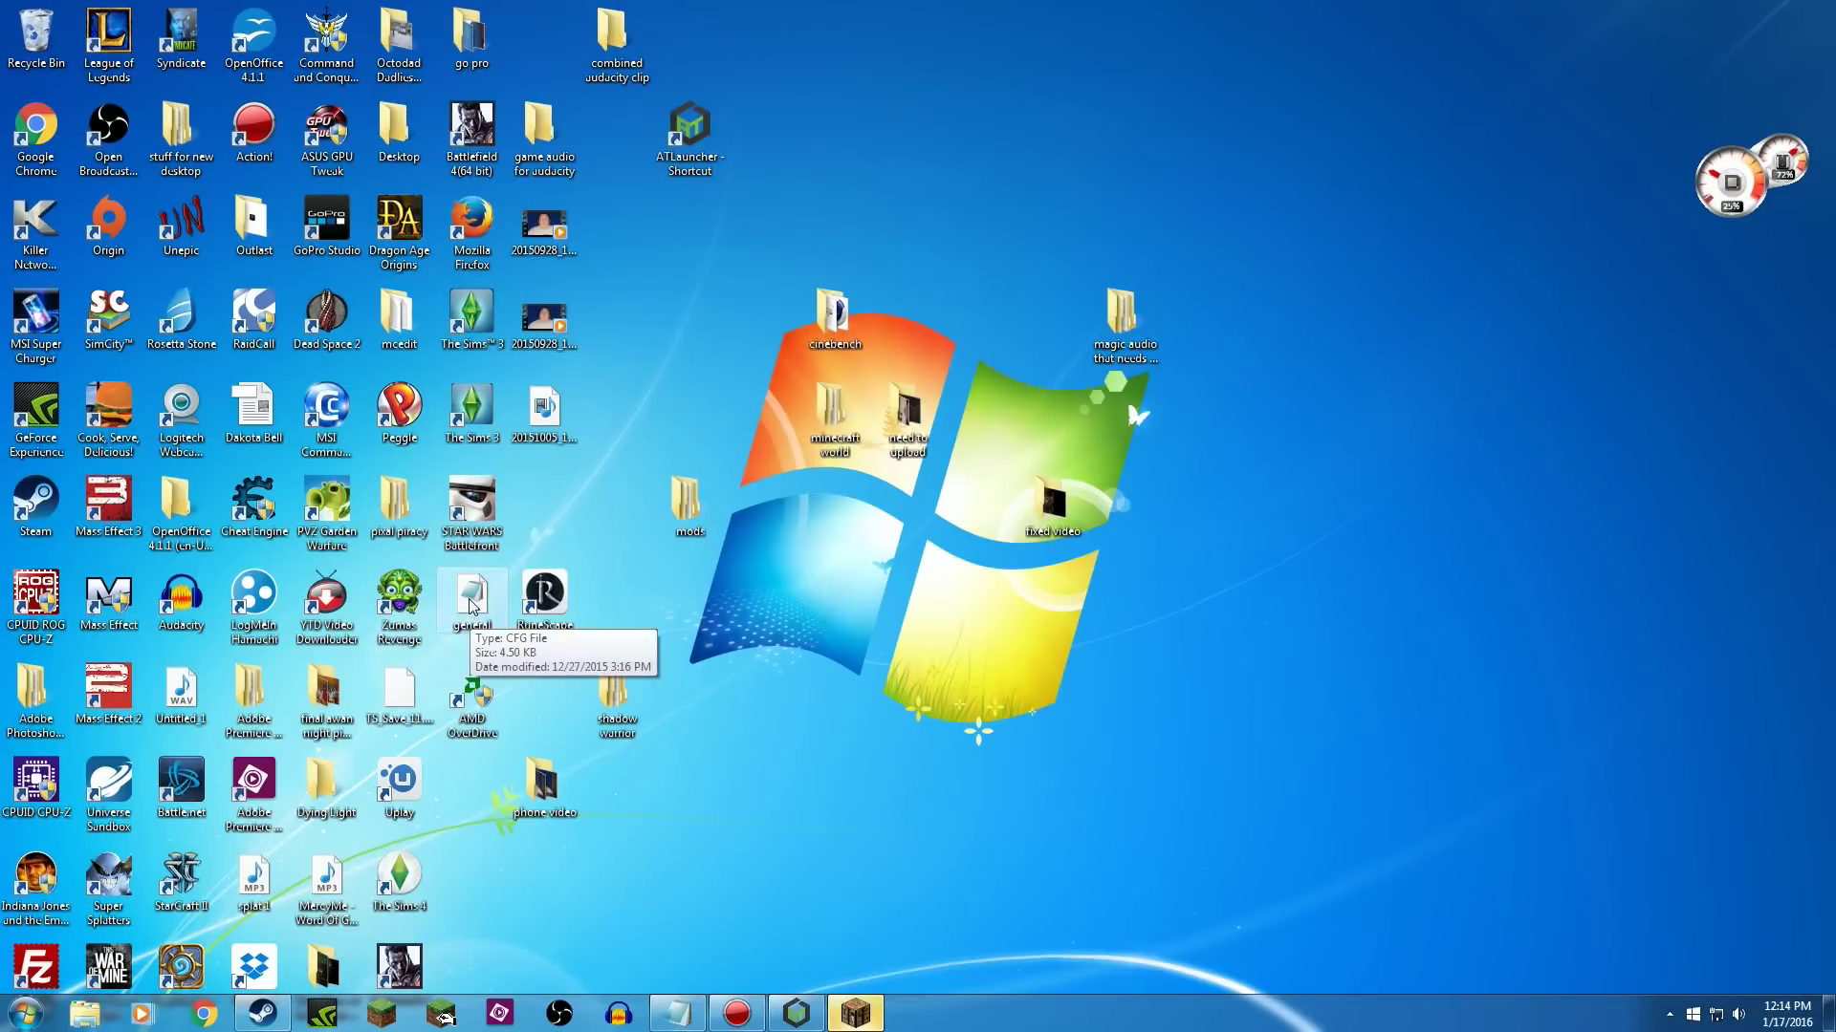
{"action": "left_click", "coordinate": [791, 1012]}
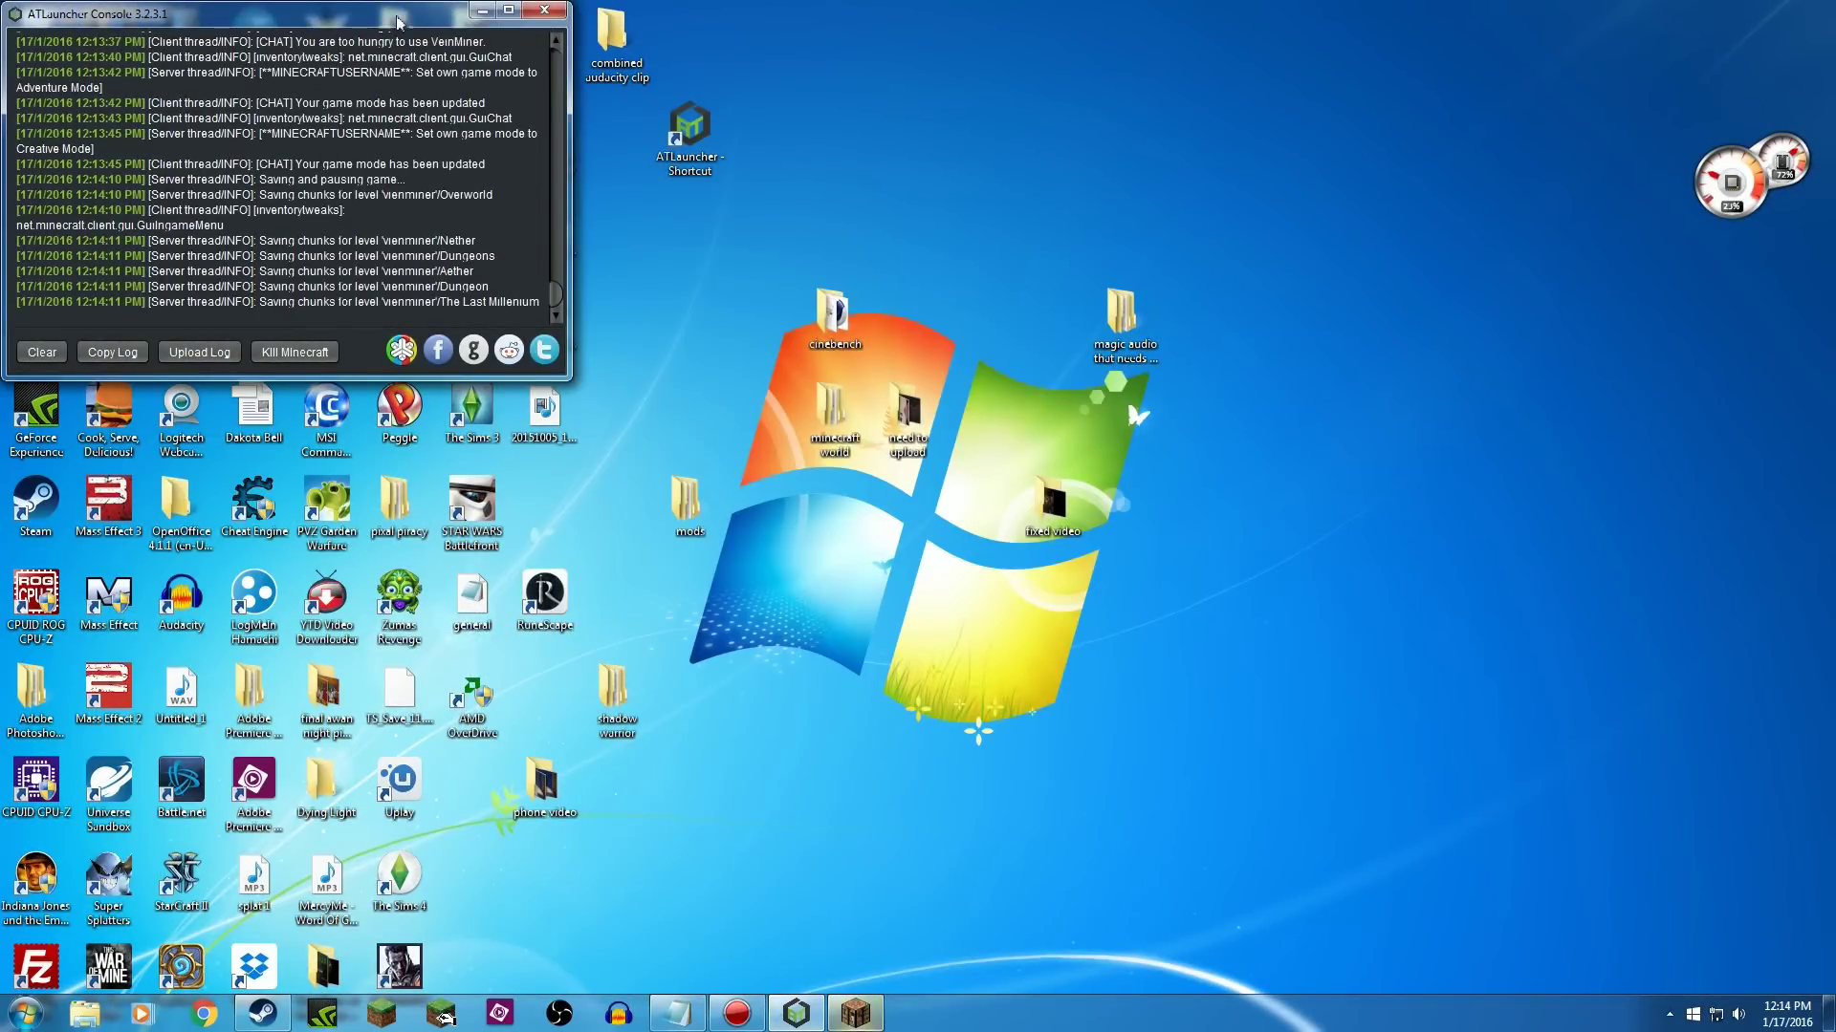
{"action": "left_click", "coordinate": [483, 12]}
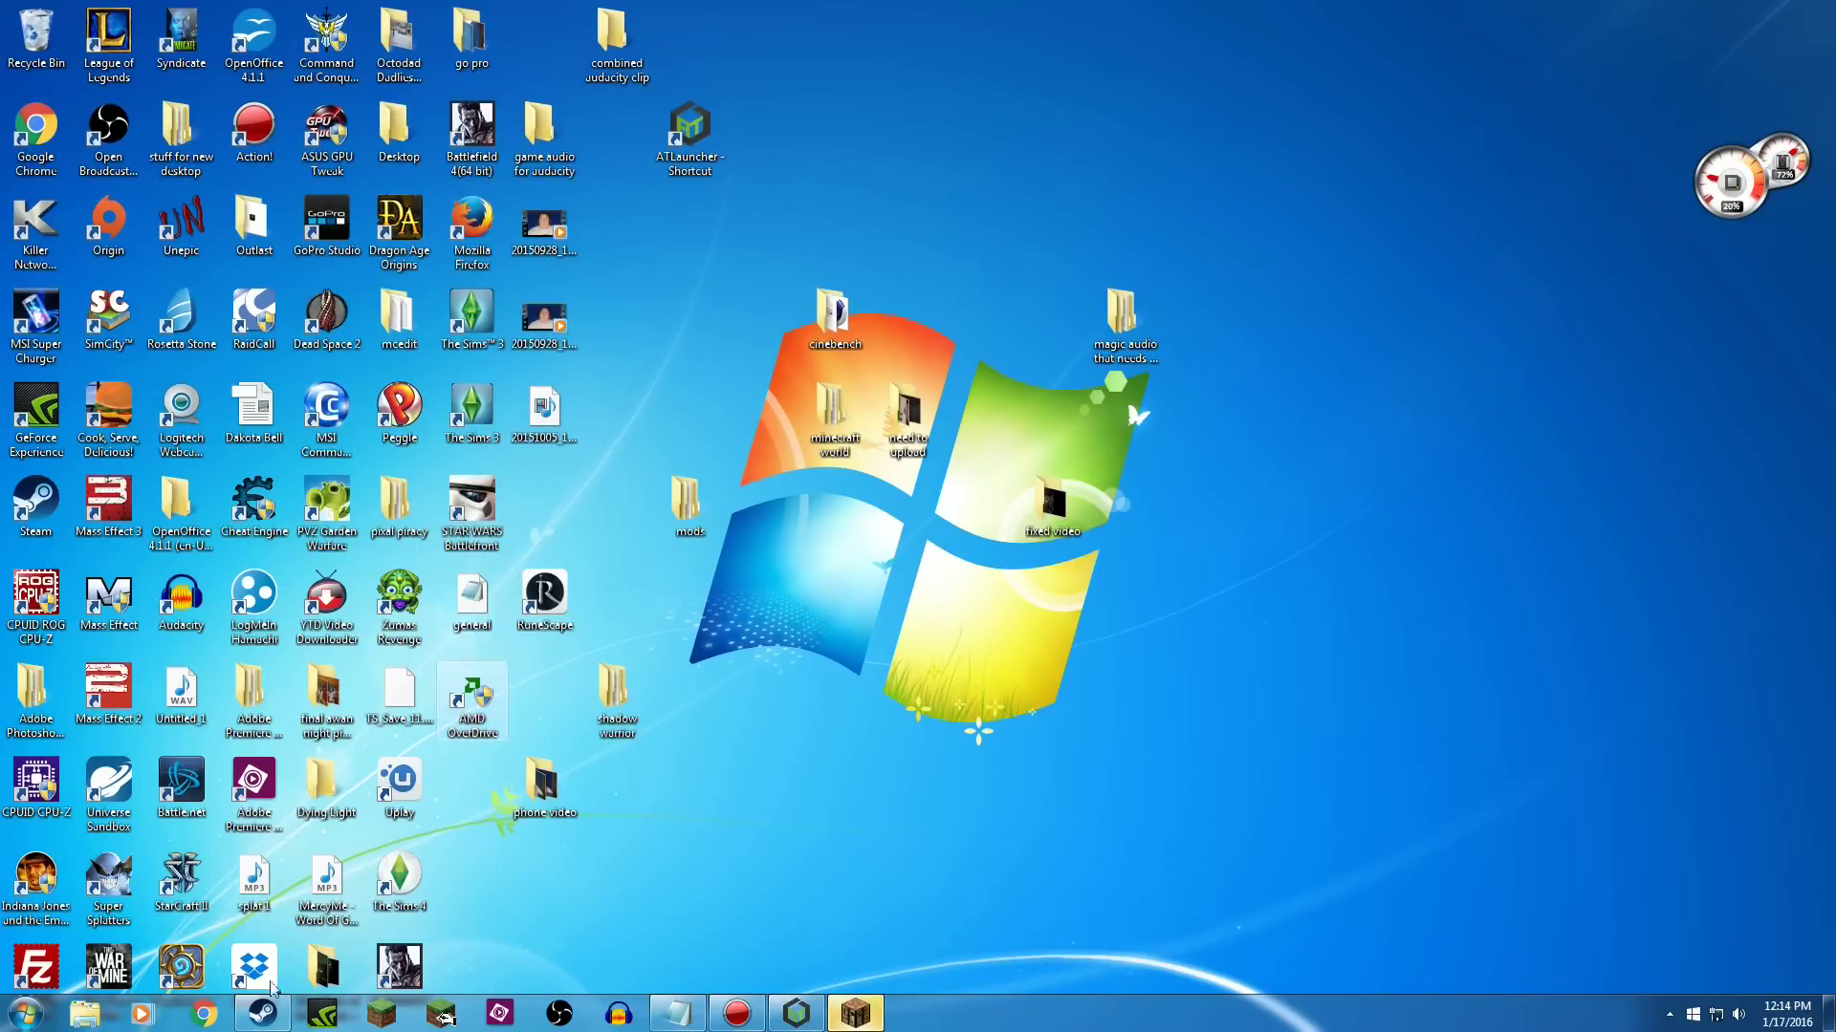
{"action": "left_click", "coordinate": [26, 1021]}
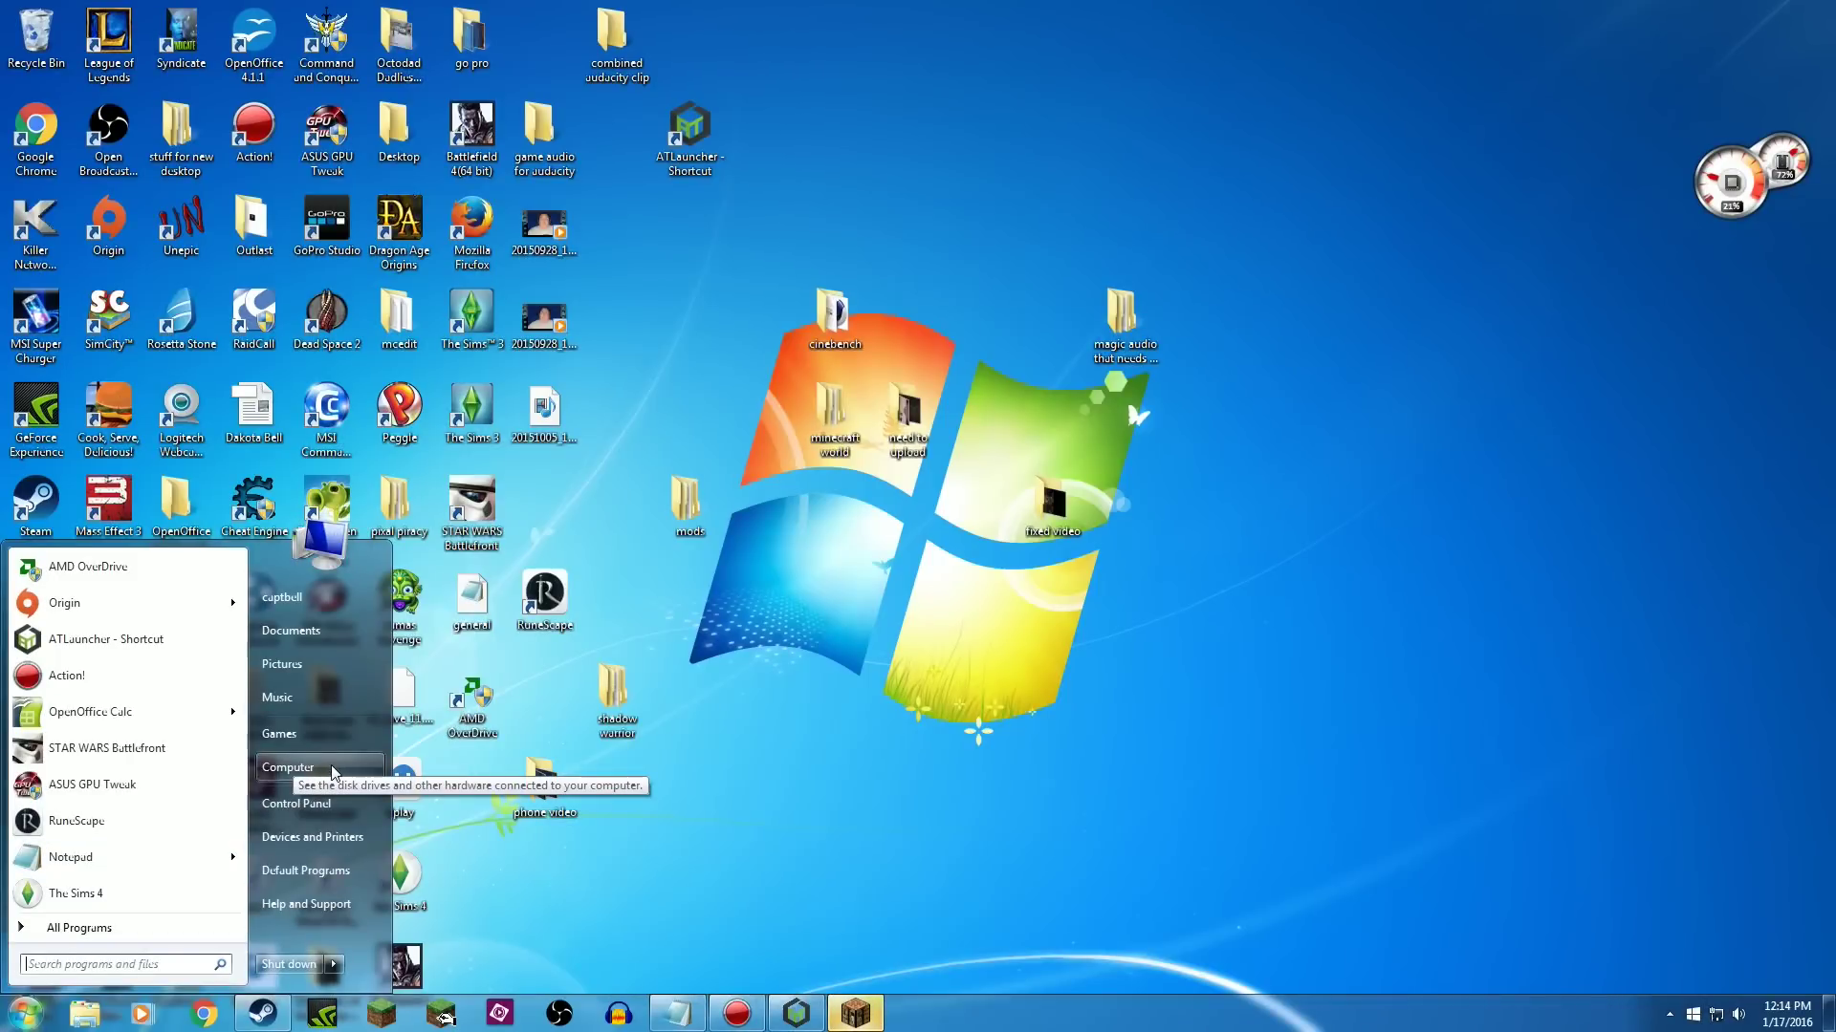
{"action": "left_click", "coordinate": [851, 874]}
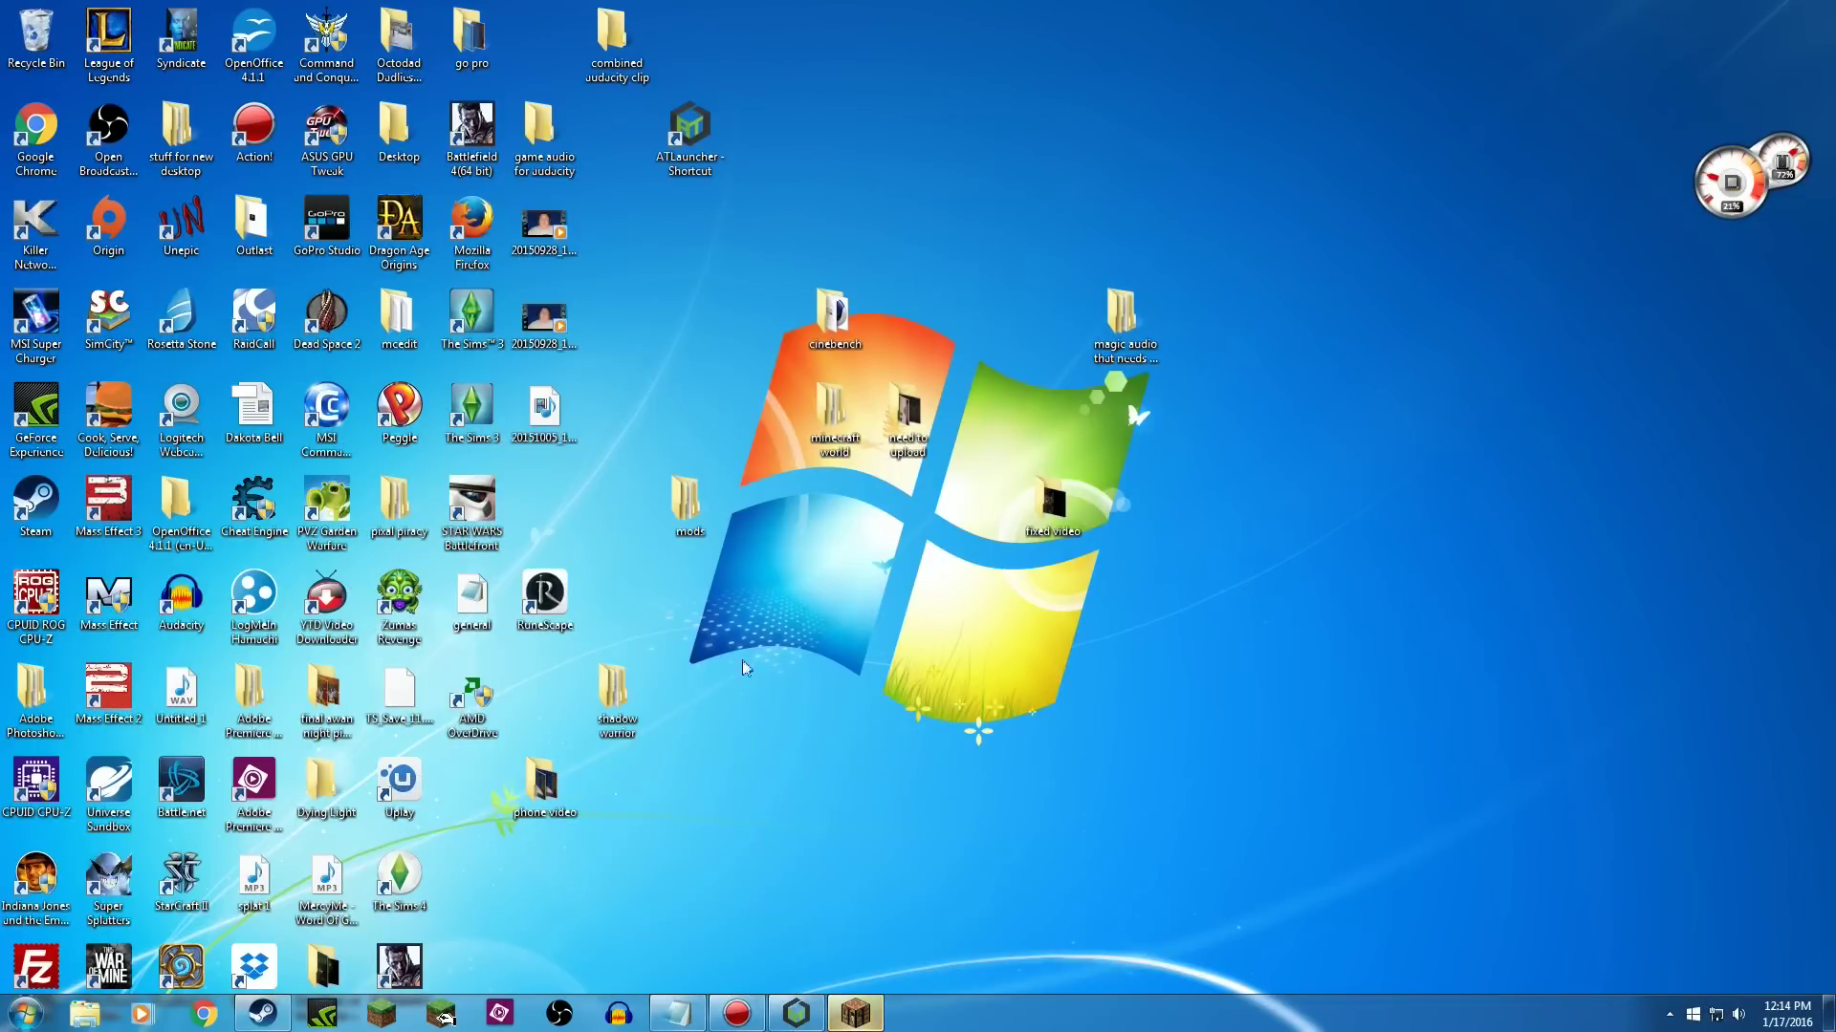
Return to Minecraft and save and quit the world to the title.
{"action": "left_click", "coordinate": [855, 1015]}
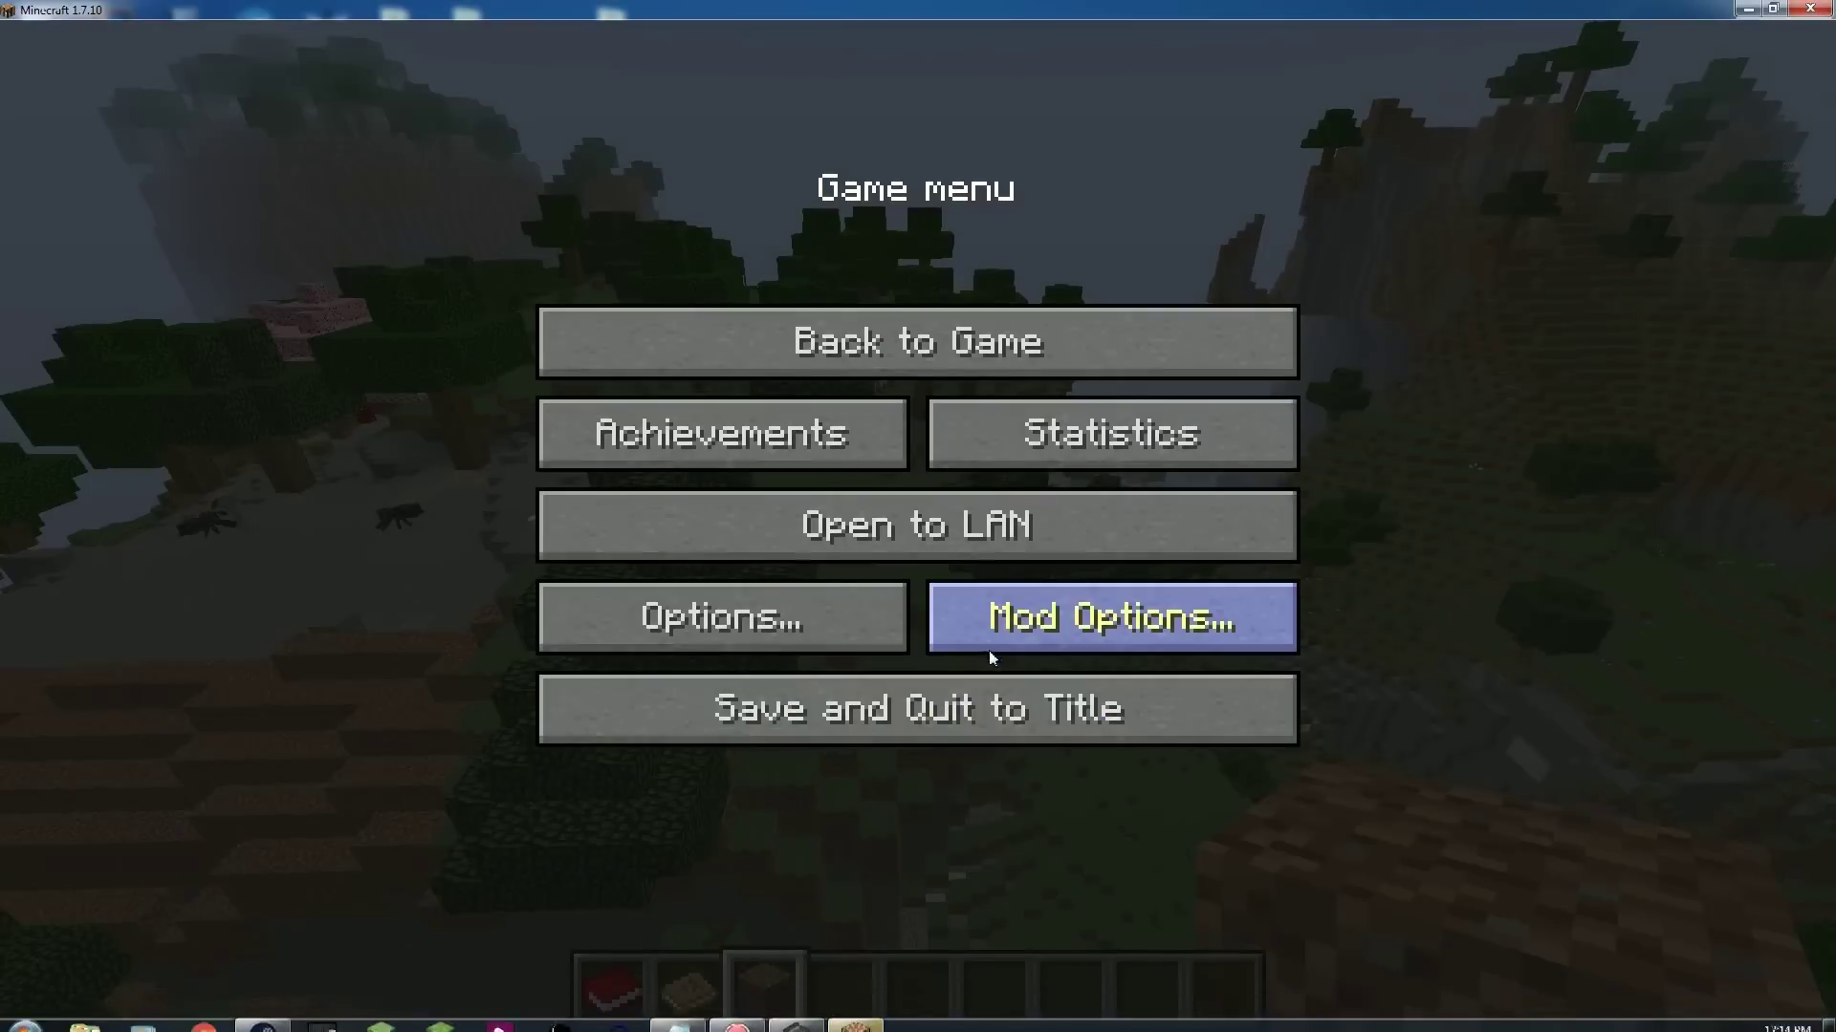
{"action": "left_click", "coordinate": [1017, 704]}
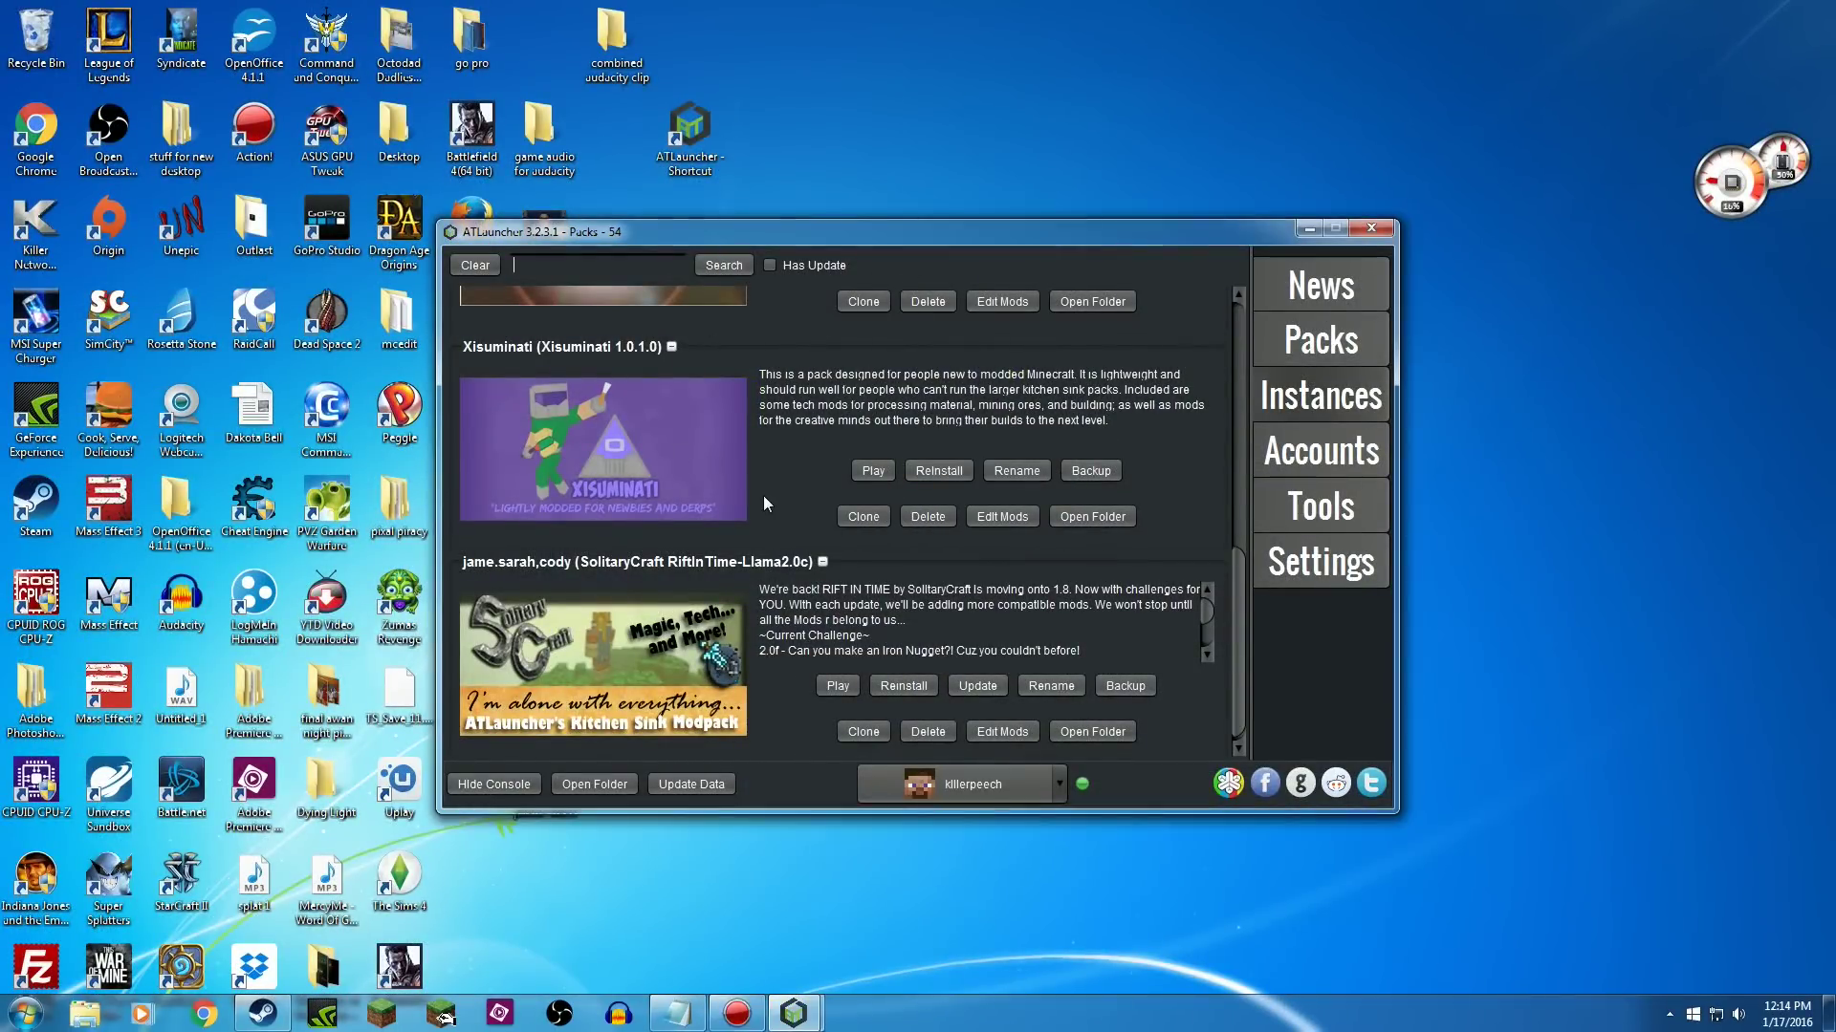
Browse the modpacks available for installation, from Sky Factory down to Journey to the Core and Hermitcraft Modsauce 2.
{"action": "scroll", "coordinate": [763, 495], "scroll_direction": "up", "scroll_amount": 1}
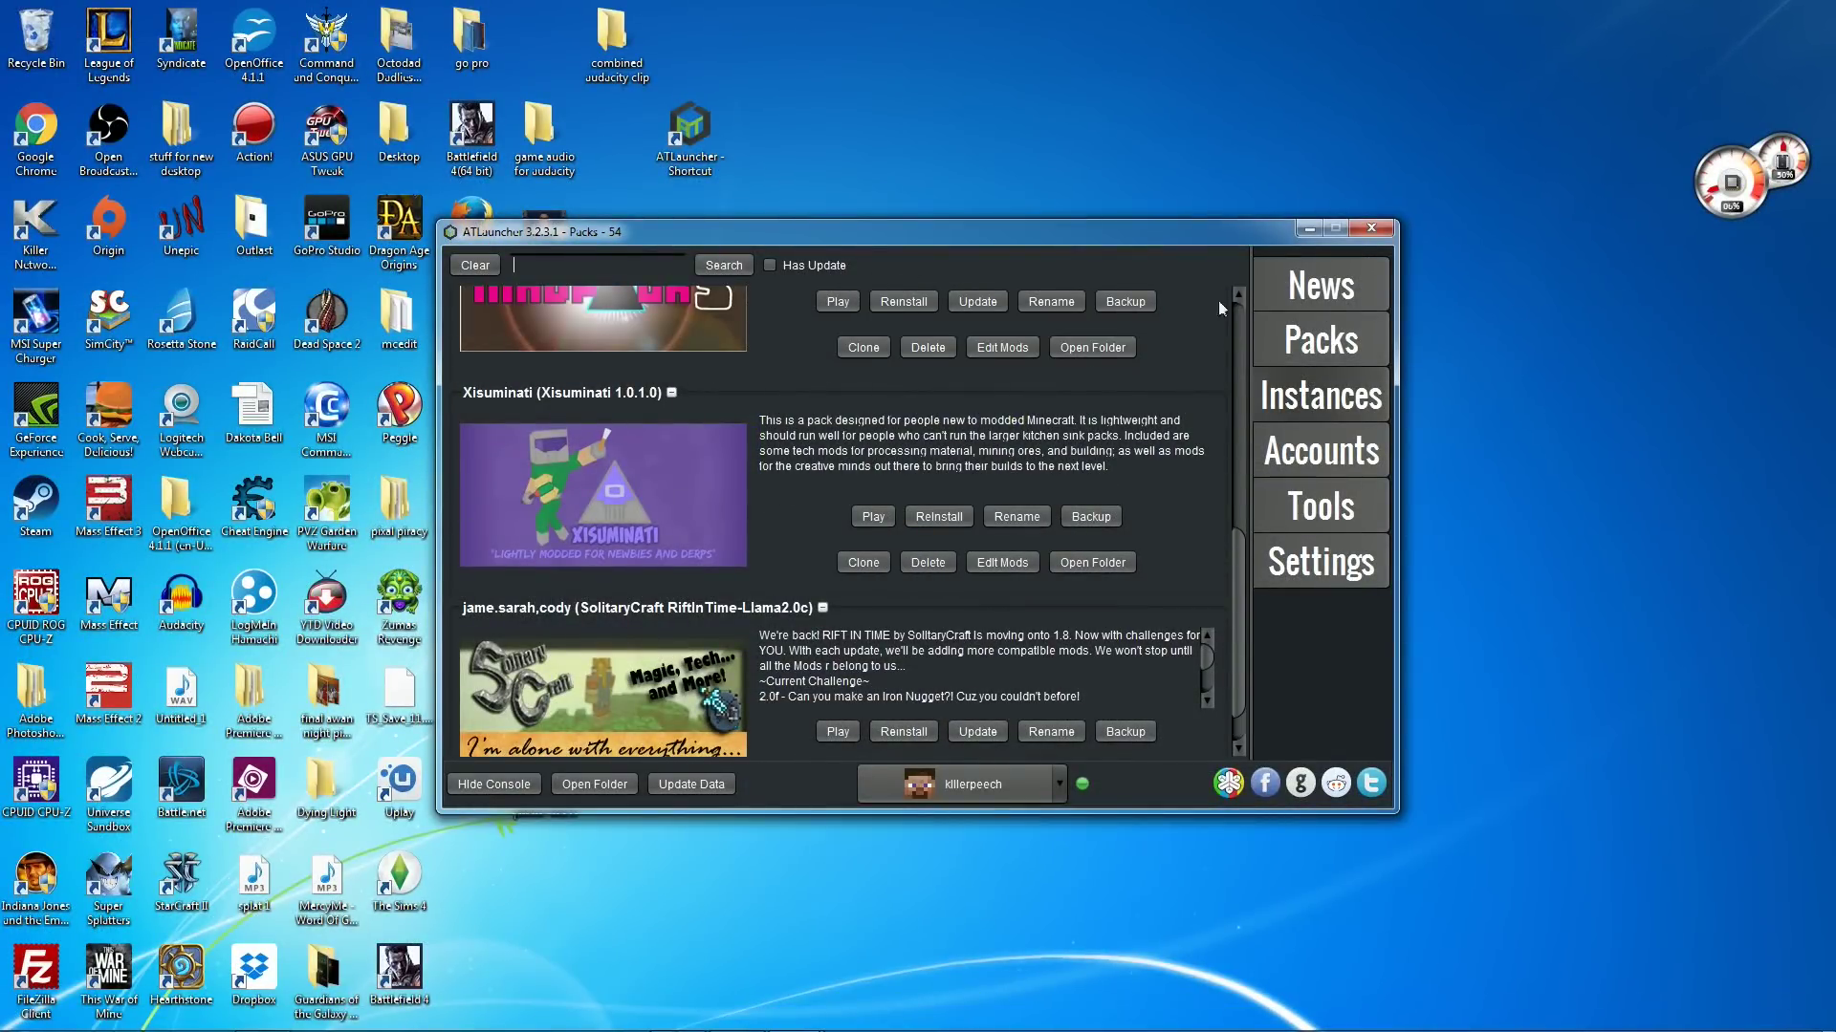
{"action": "left_click", "coordinate": [1318, 340]}
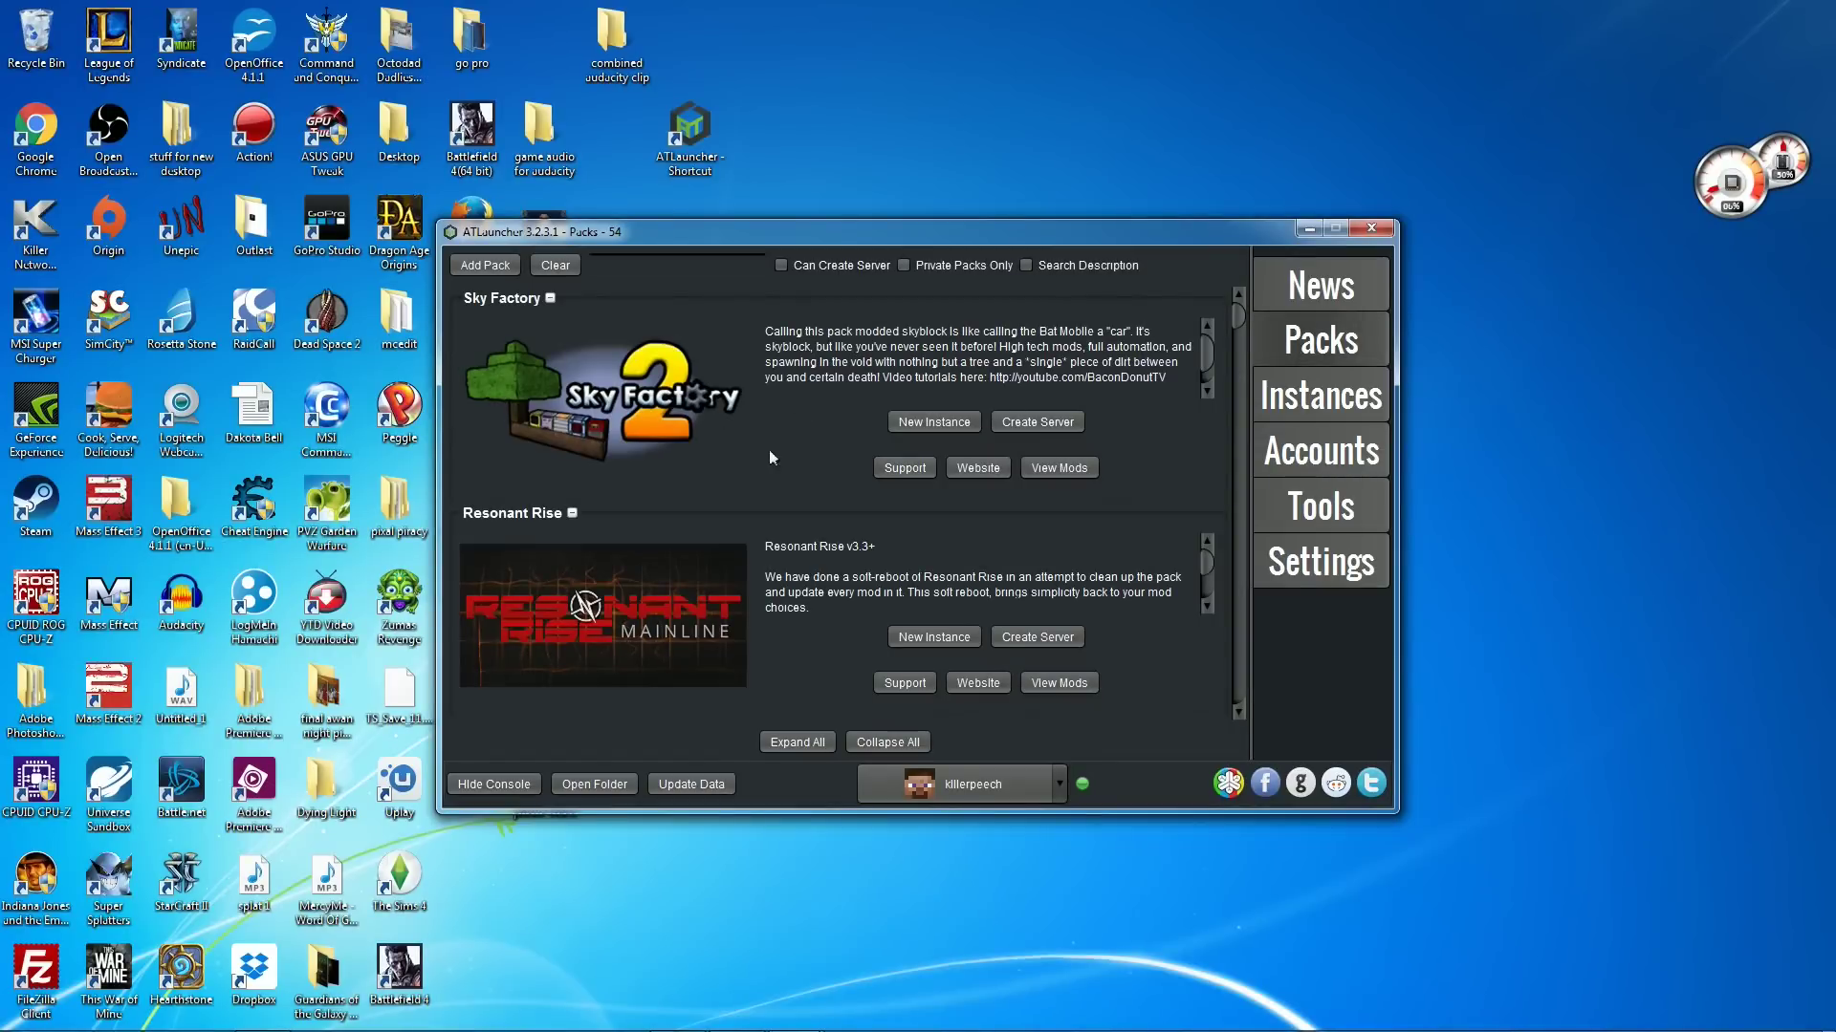
{"action": "scroll", "coordinate": [778, 445], "scroll_direction": "down", "scroll_amount": 5}
{"action": "scroll", "coordinate": [669, 551], "scroll_direction": "down", "scroll_amount": 5}
{"action": "scroll", "coordinate": [672, 557], "scroll_direction": "down", "scroll_amount": 6}
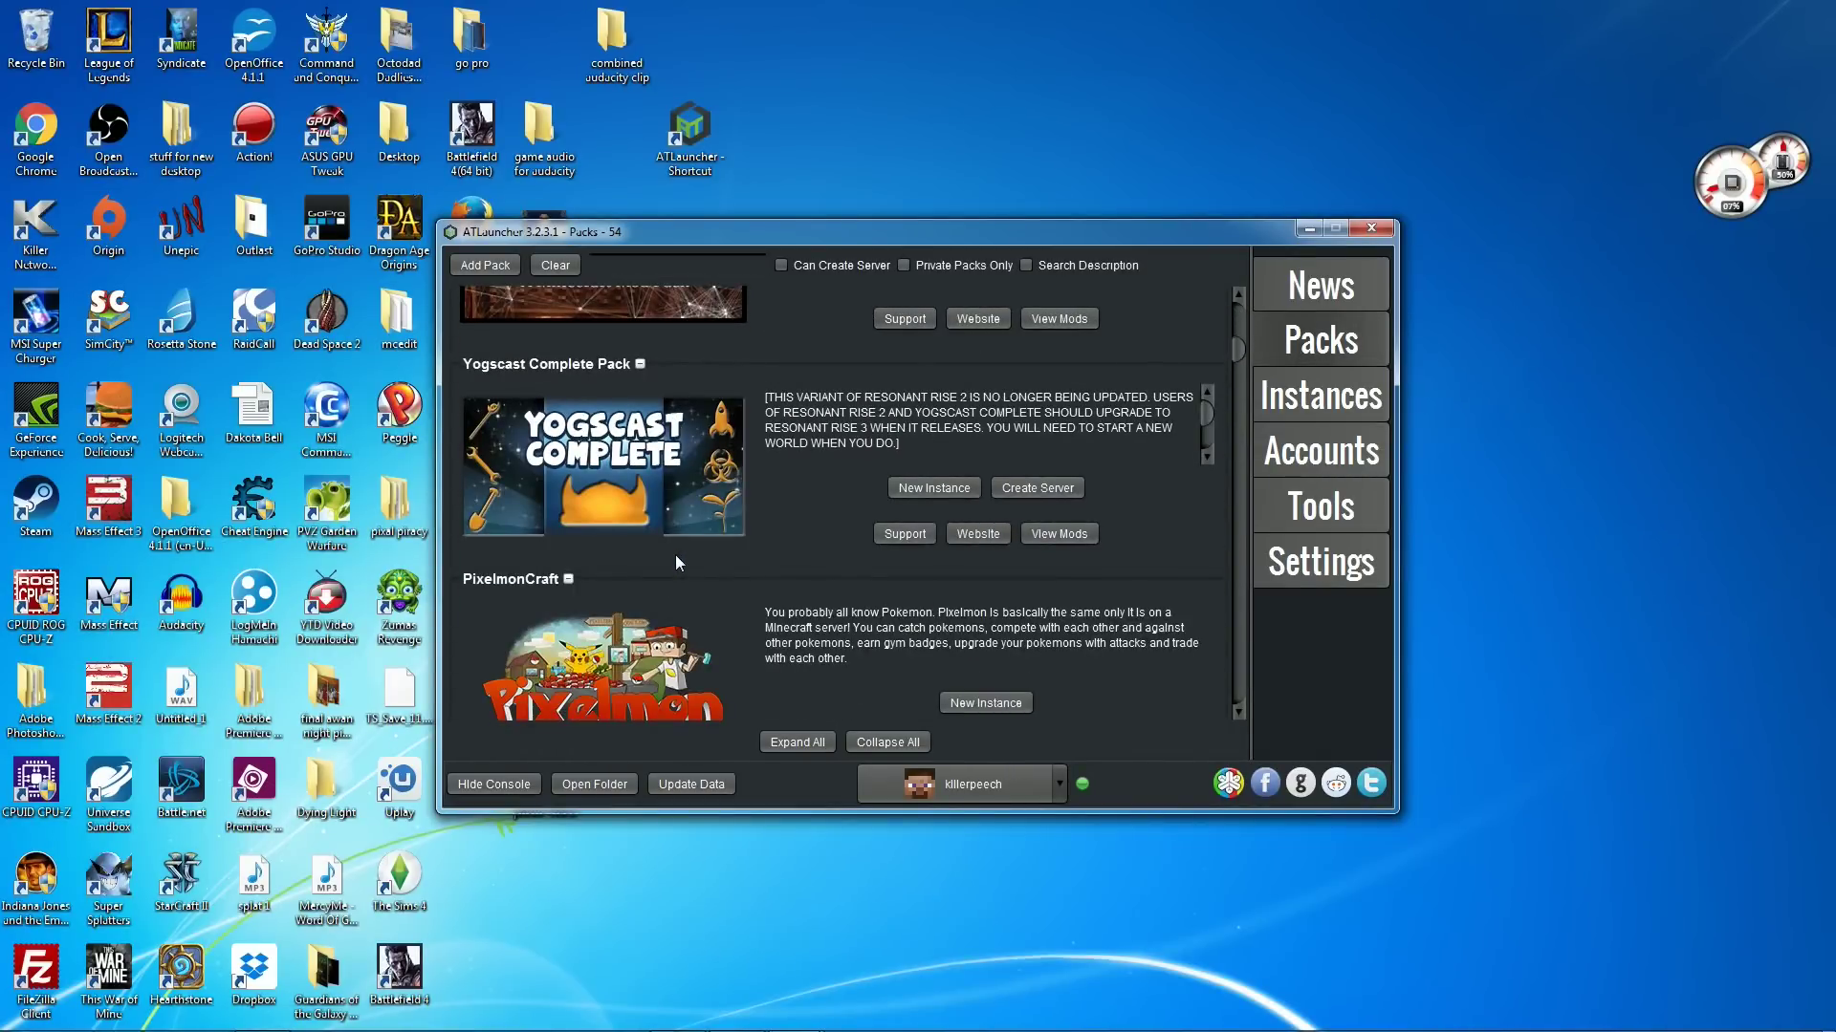
{"action": "scroll", "coordinate": [675, 562], "scroll_direction": "down", "scroll_amount": 3}
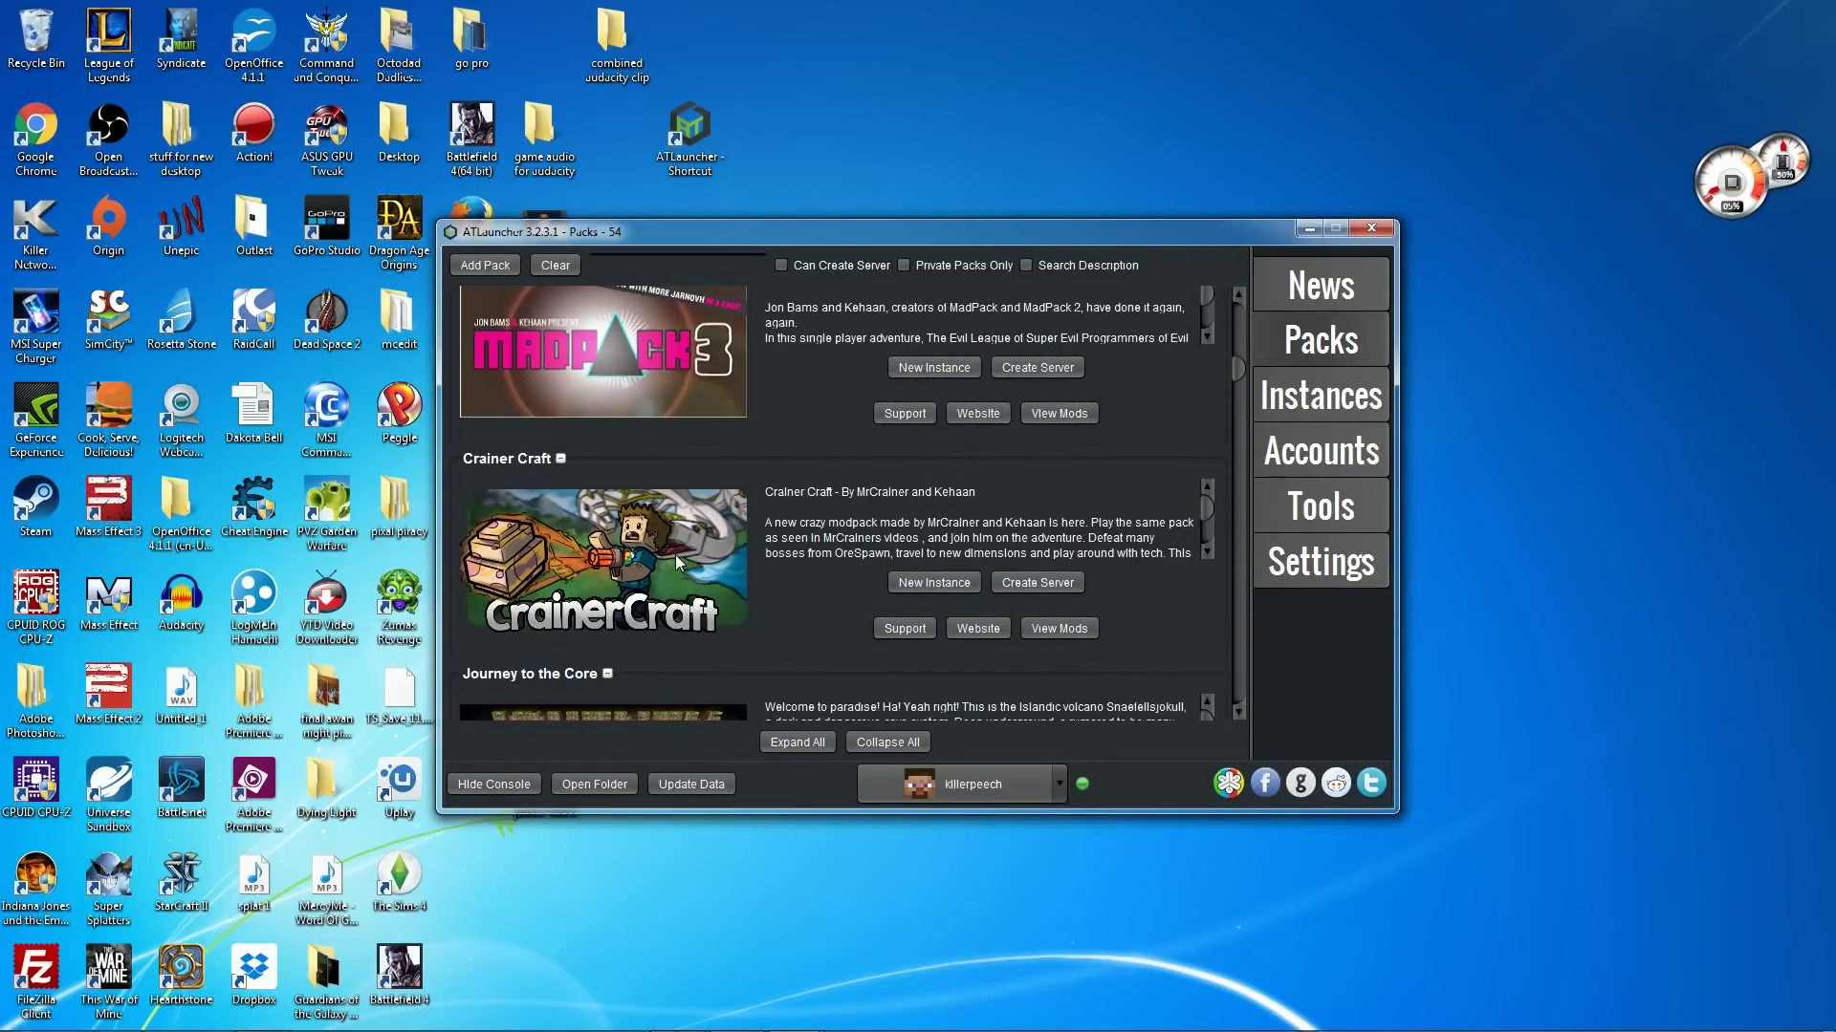
{"action": "scroll", "coordinate": [675, 562], "scroll_direction": "down", "scroll_amount": 3}
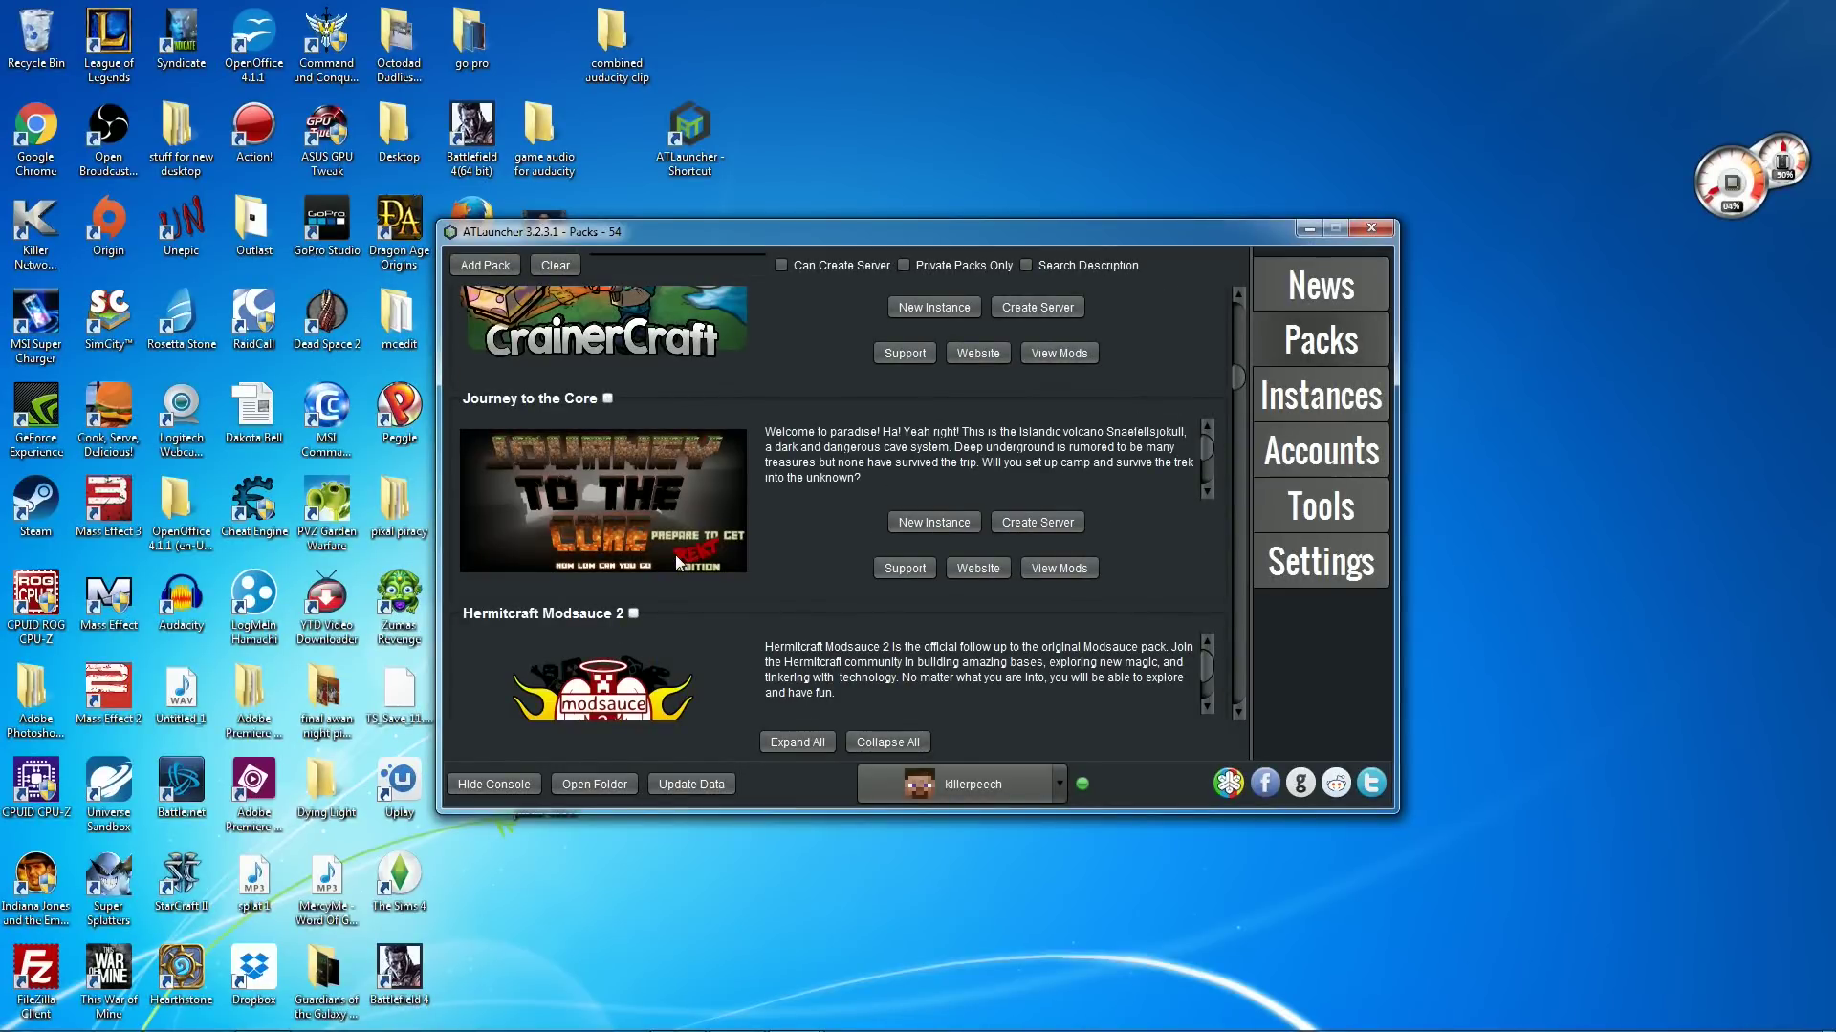
Open the folder of the installed Xisuminati instance and go to its config/veinminer subfolder.
{"action": "left_click", "coordinate": [1352, 375]}
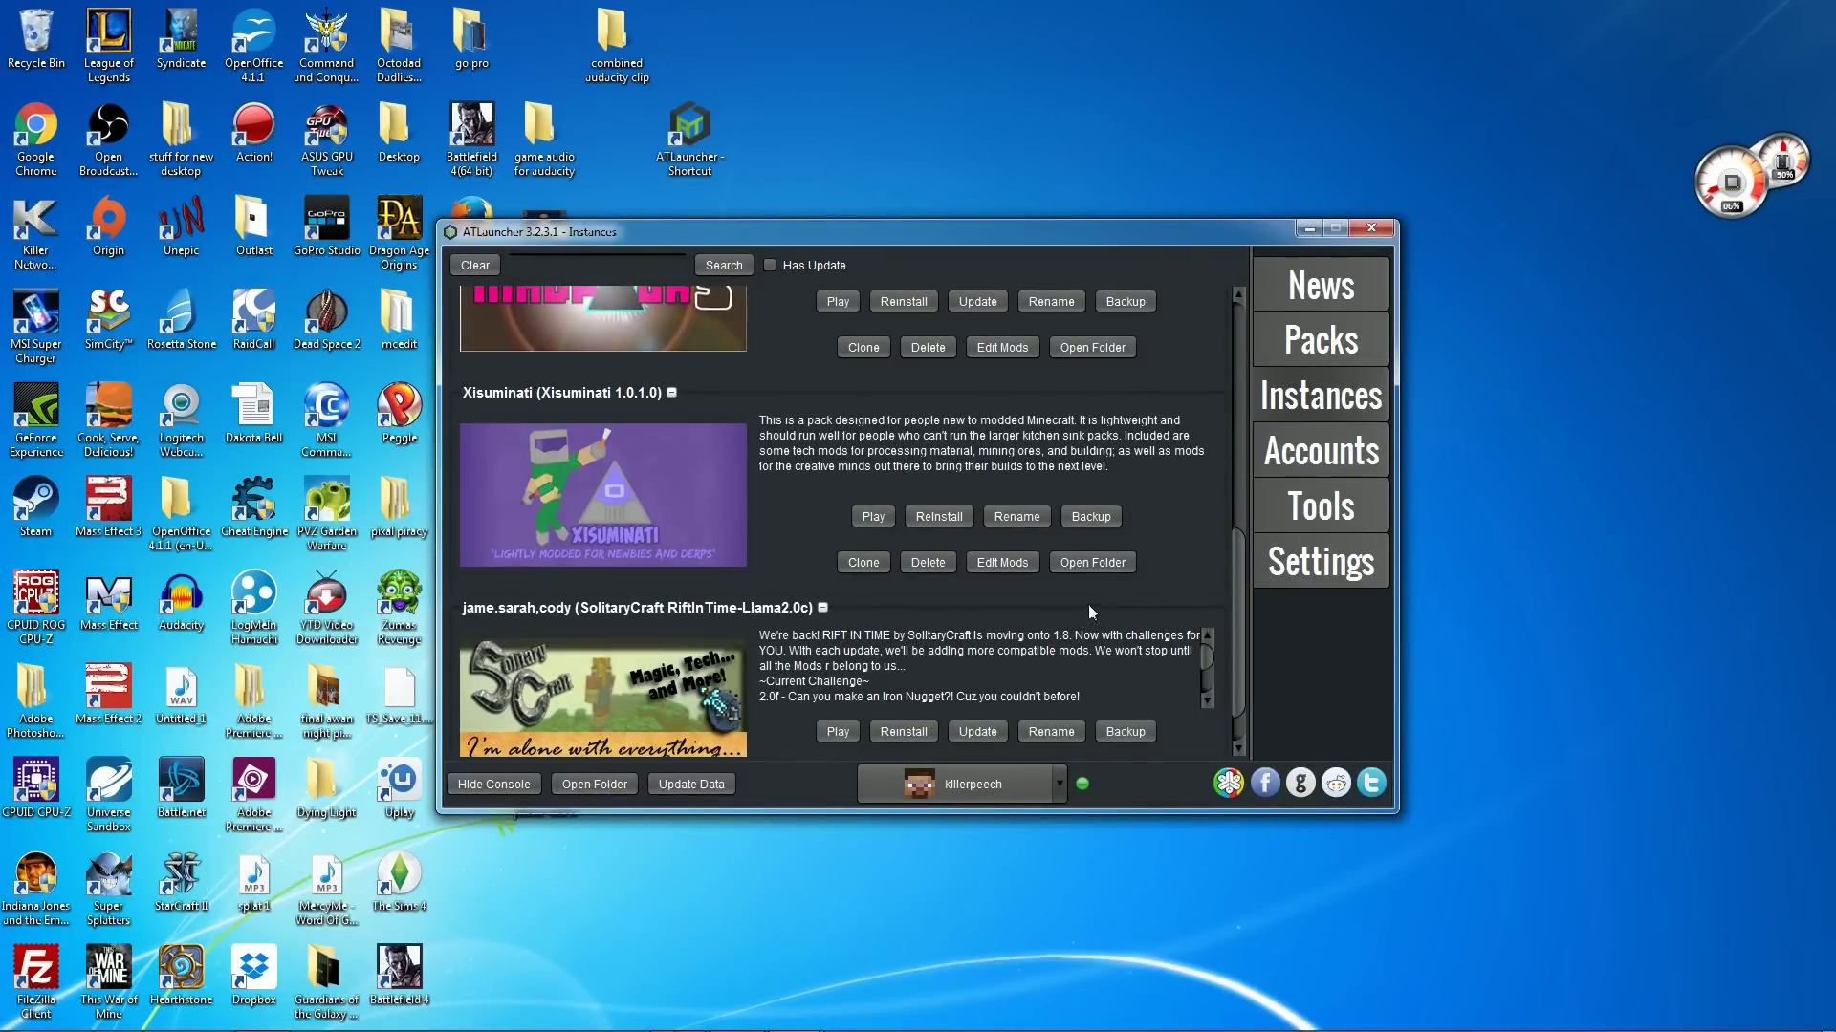
{"action": "left_click", "coordinate": [1087, 564]}
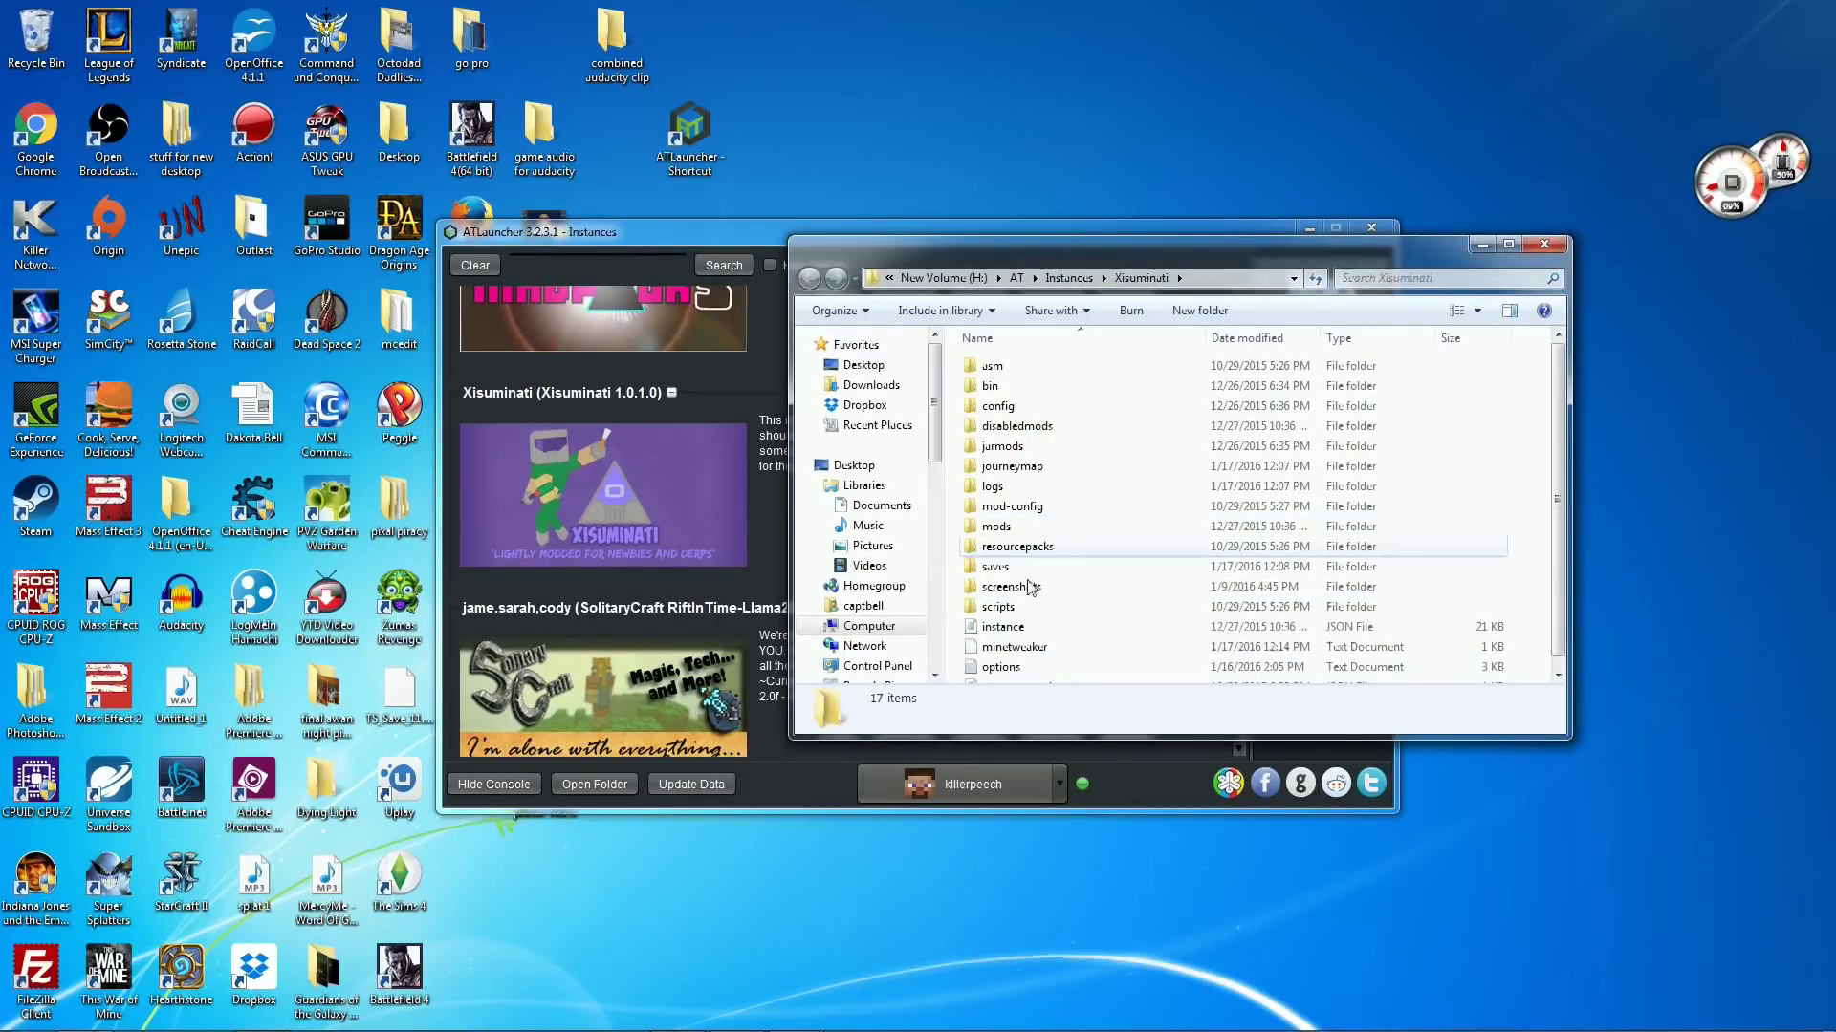
{"action": "double_click", "coordinate": [1049, 407]}
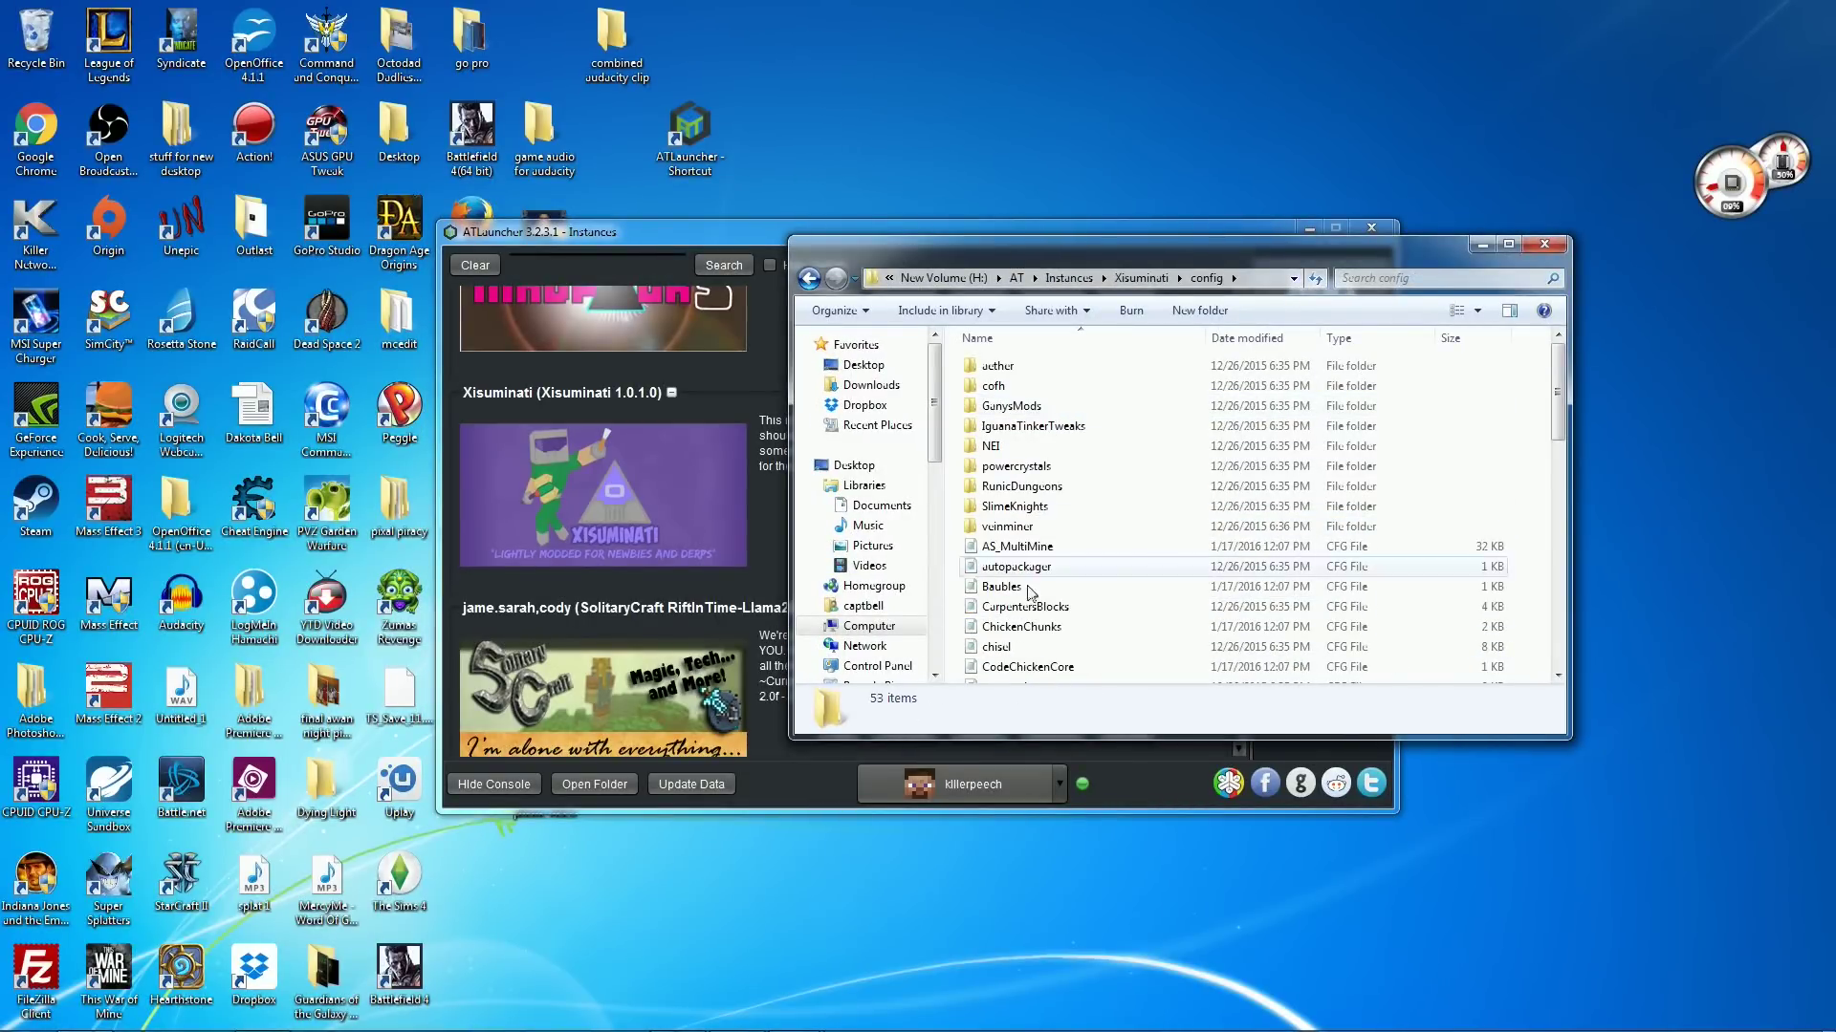
{"action": "double_click", "coordinate": [1058, 526]}
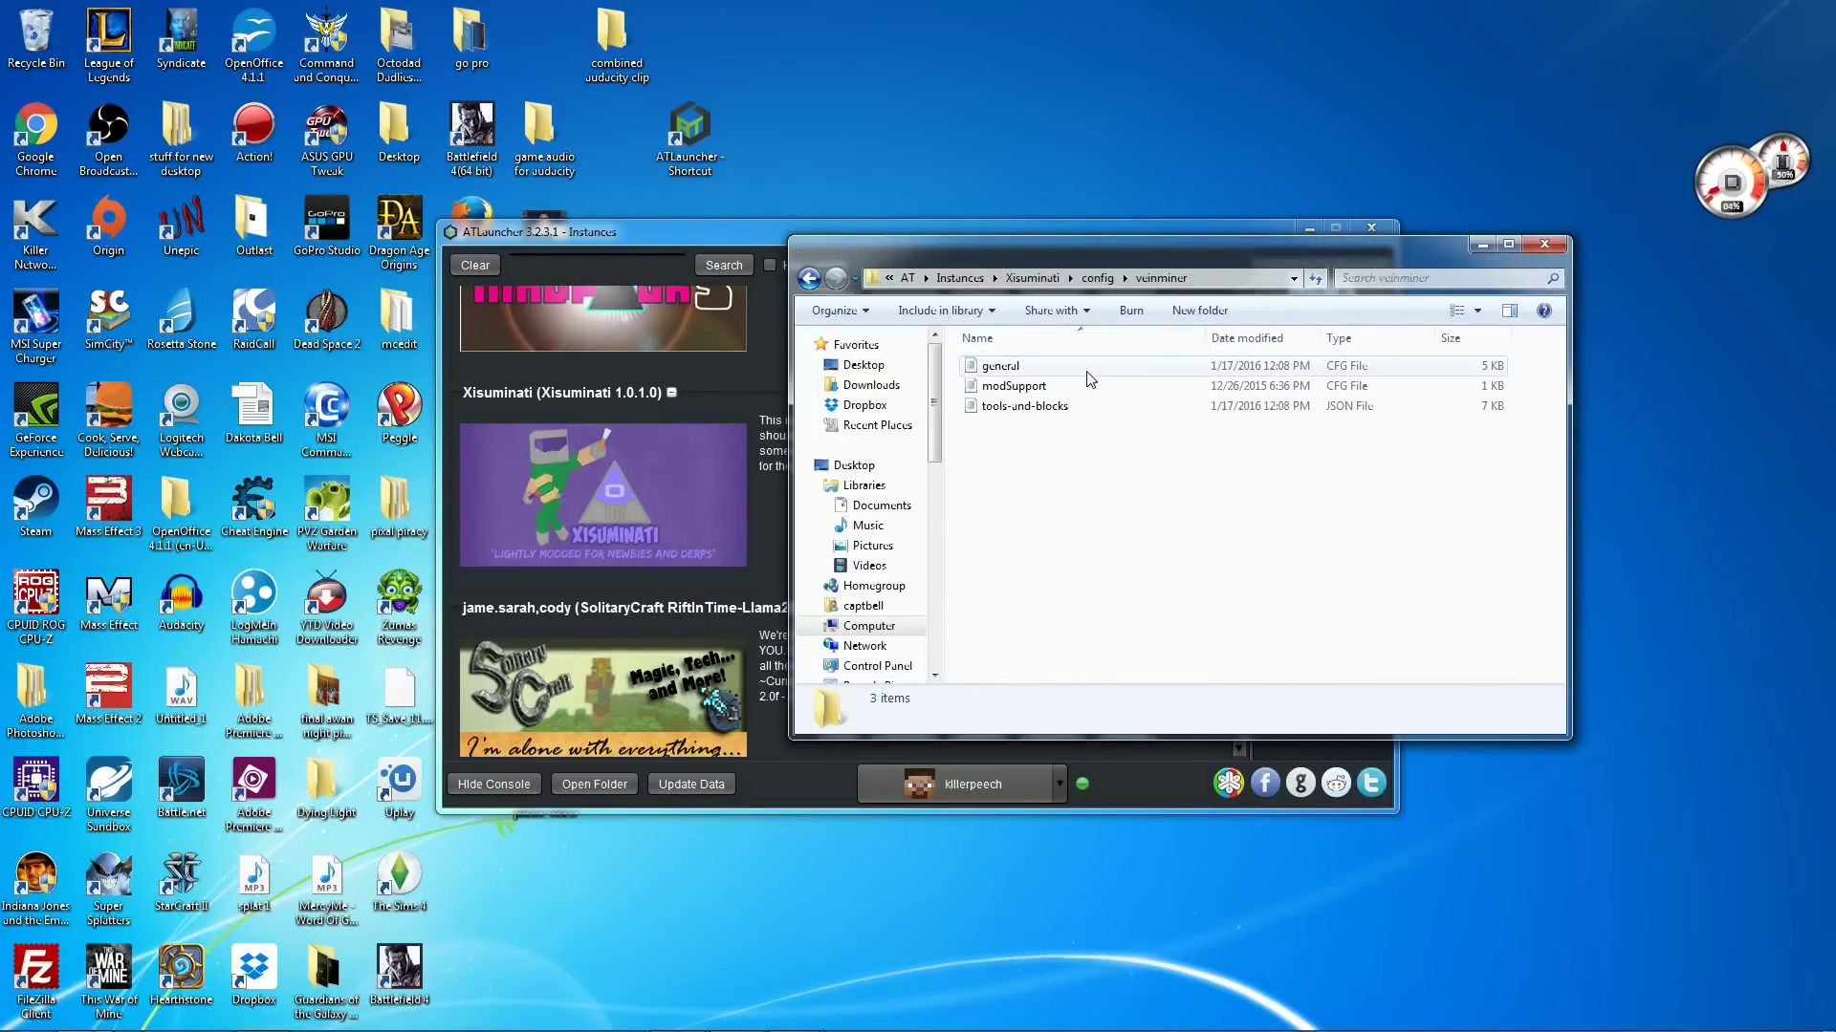
Open the VeinMiner general configuration file in Notepad and maximize its window.
{"action": "right_click", "coordinate": [1089, 375]}
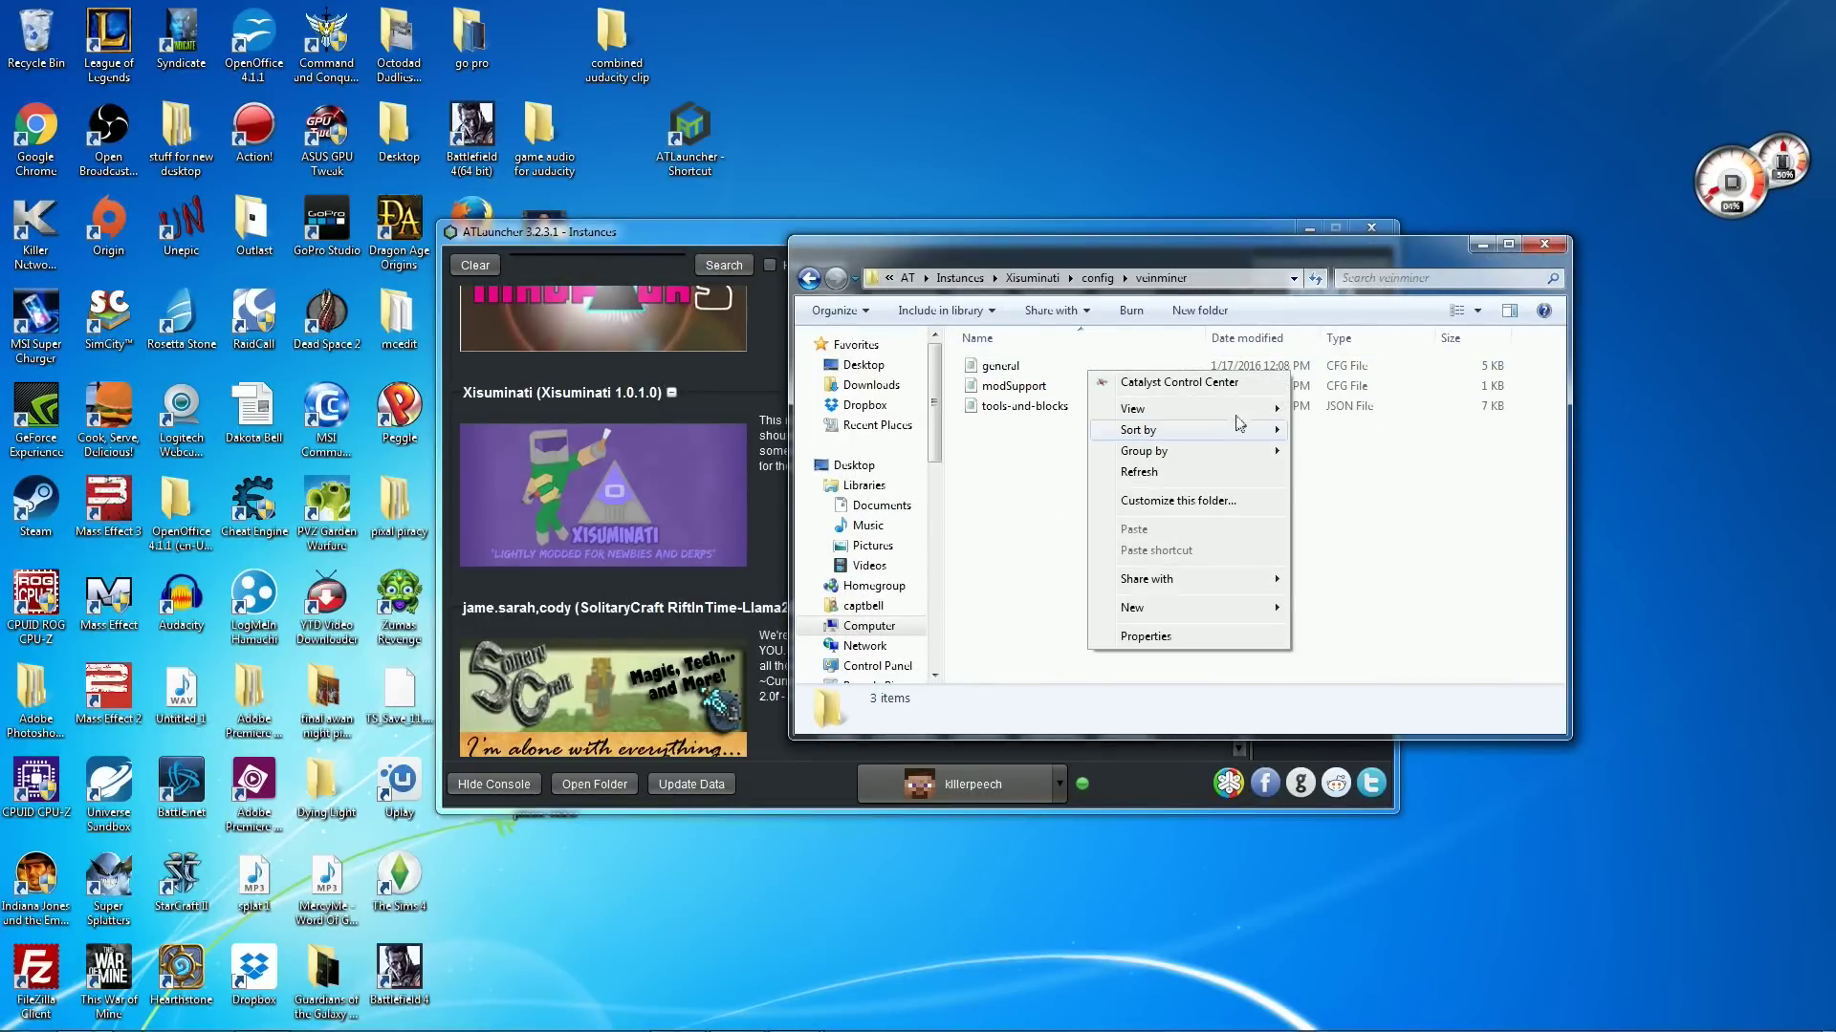
{"action": "left_click", "coordinate": [1057, 462]}
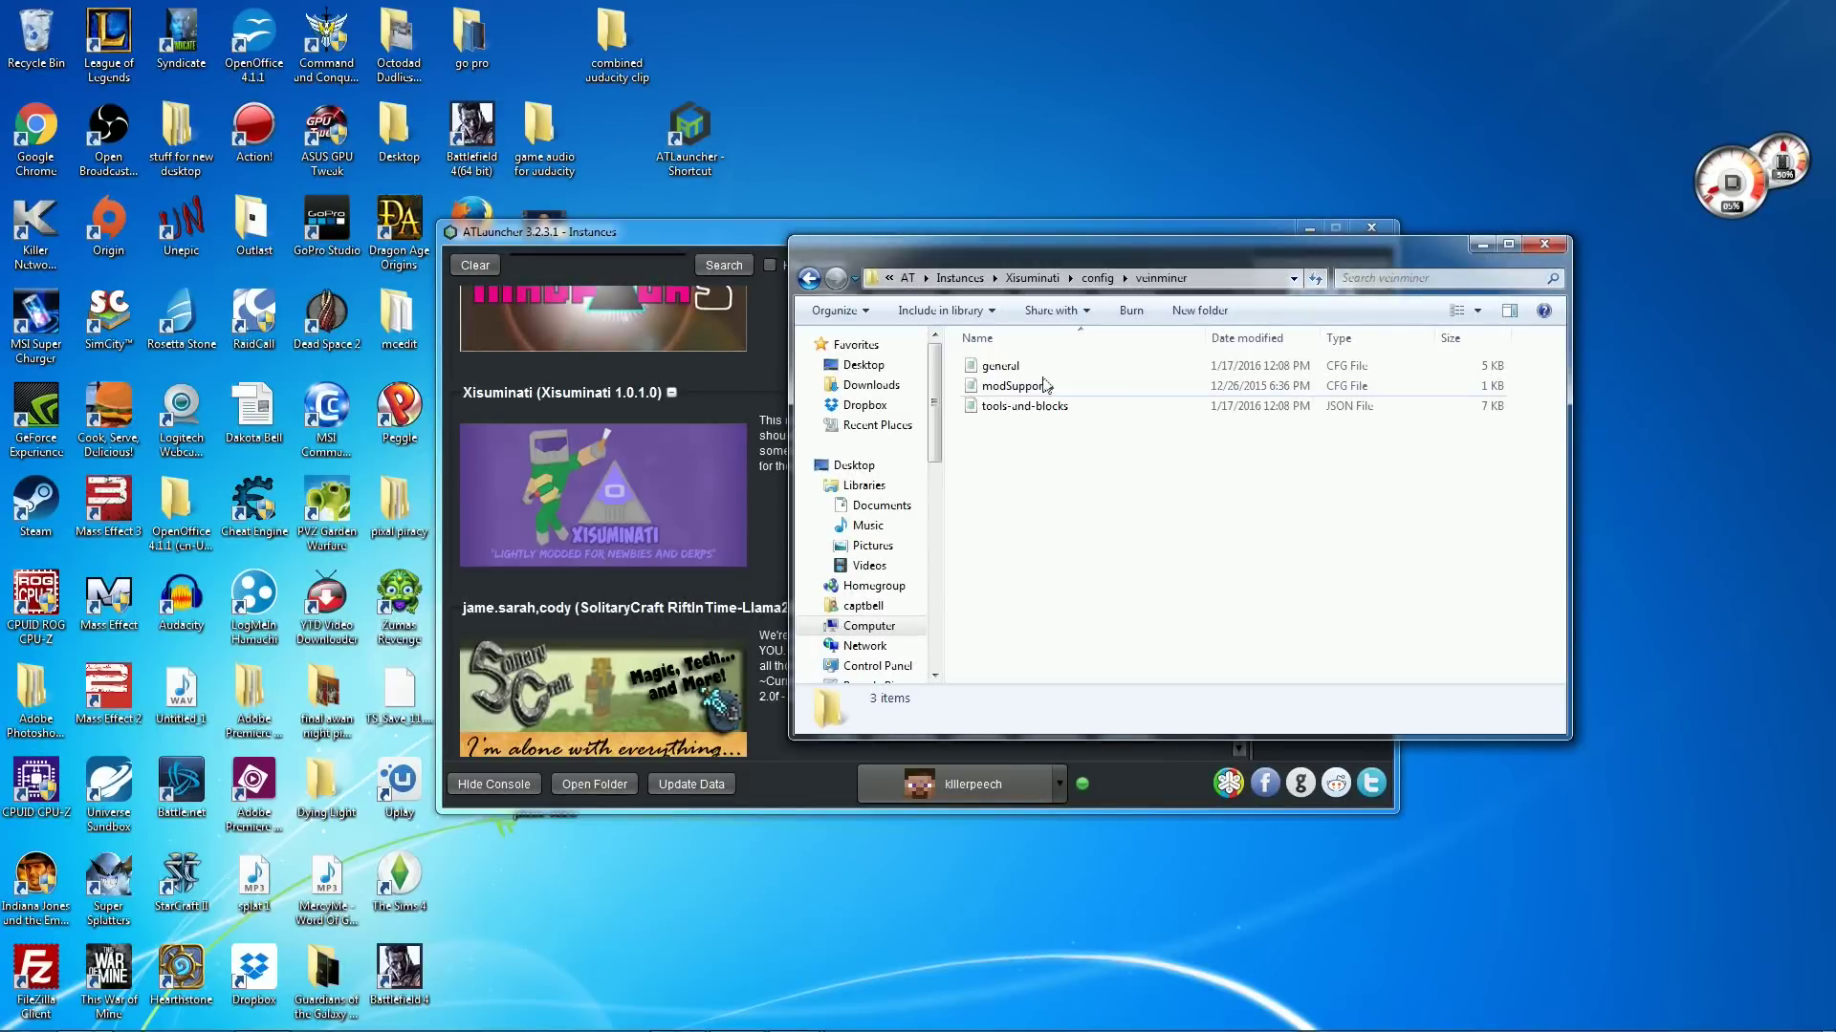
{"action": "left_click", "coordinate": [1044, 368]}
{"action": "right_click", "coordinate": [1044, 365]}
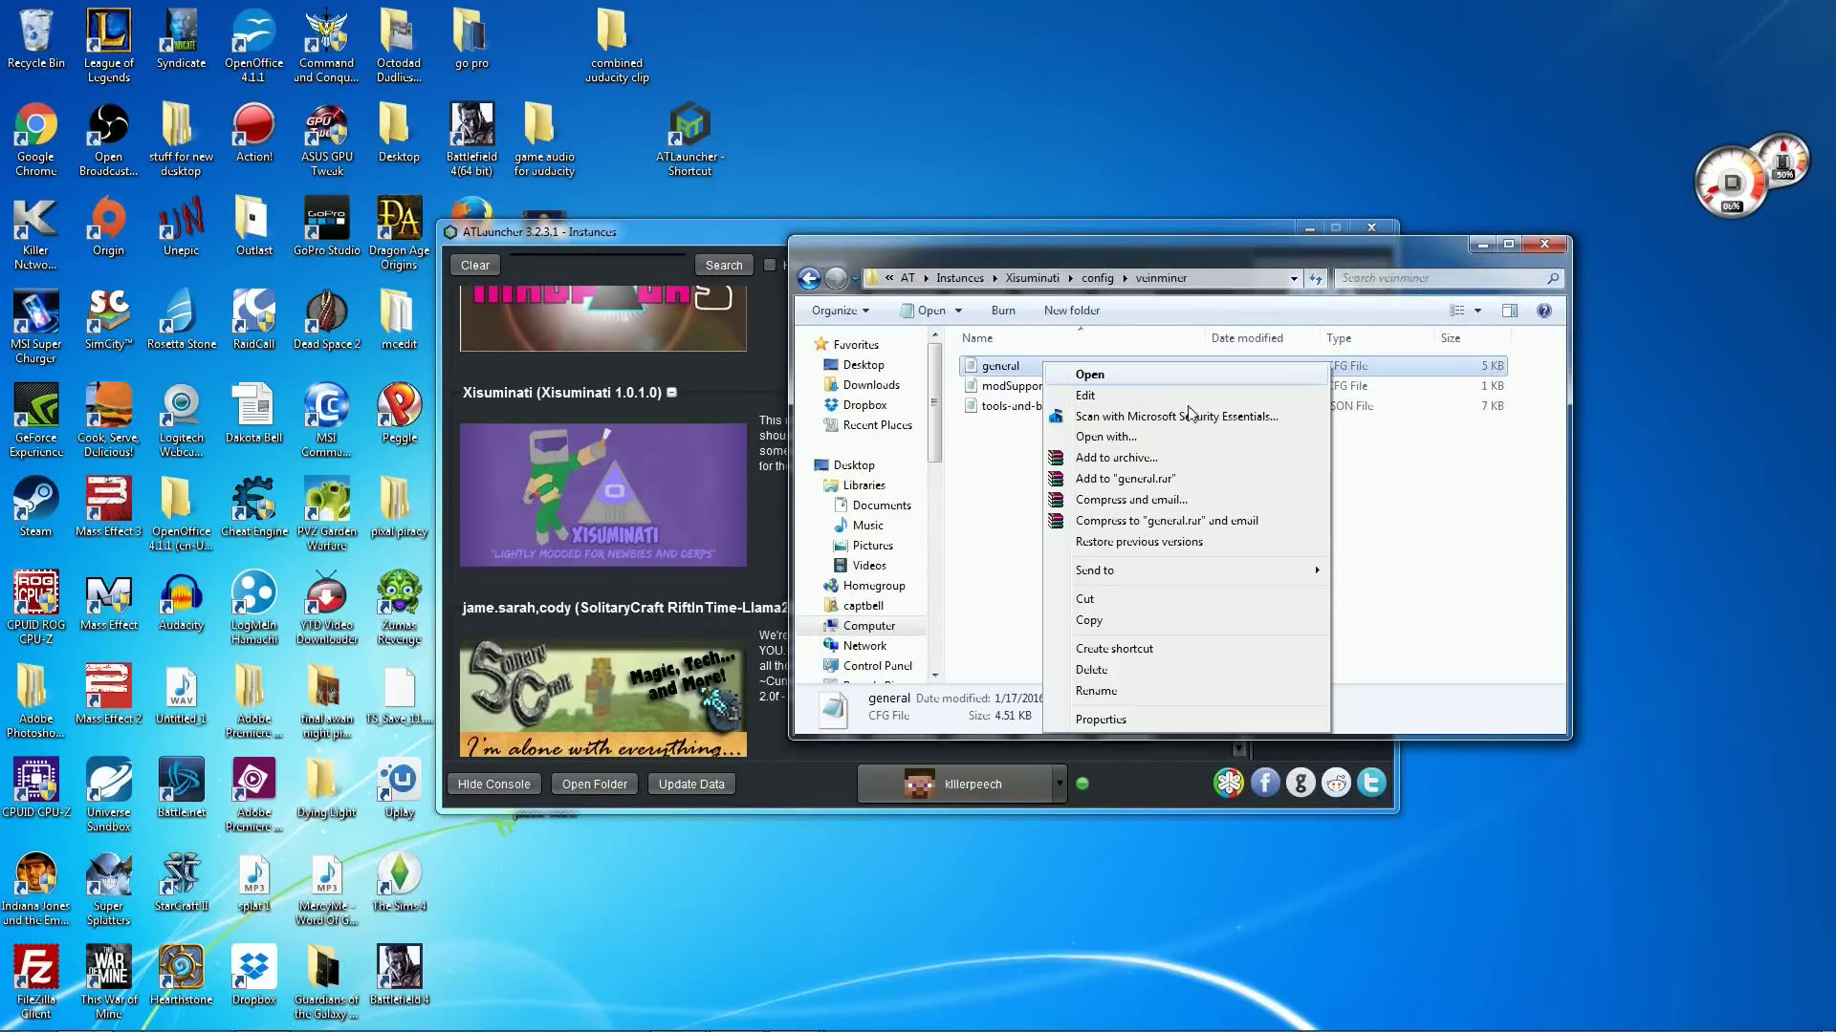
{"action": "left_click", "coordinate": [1211, 448]}
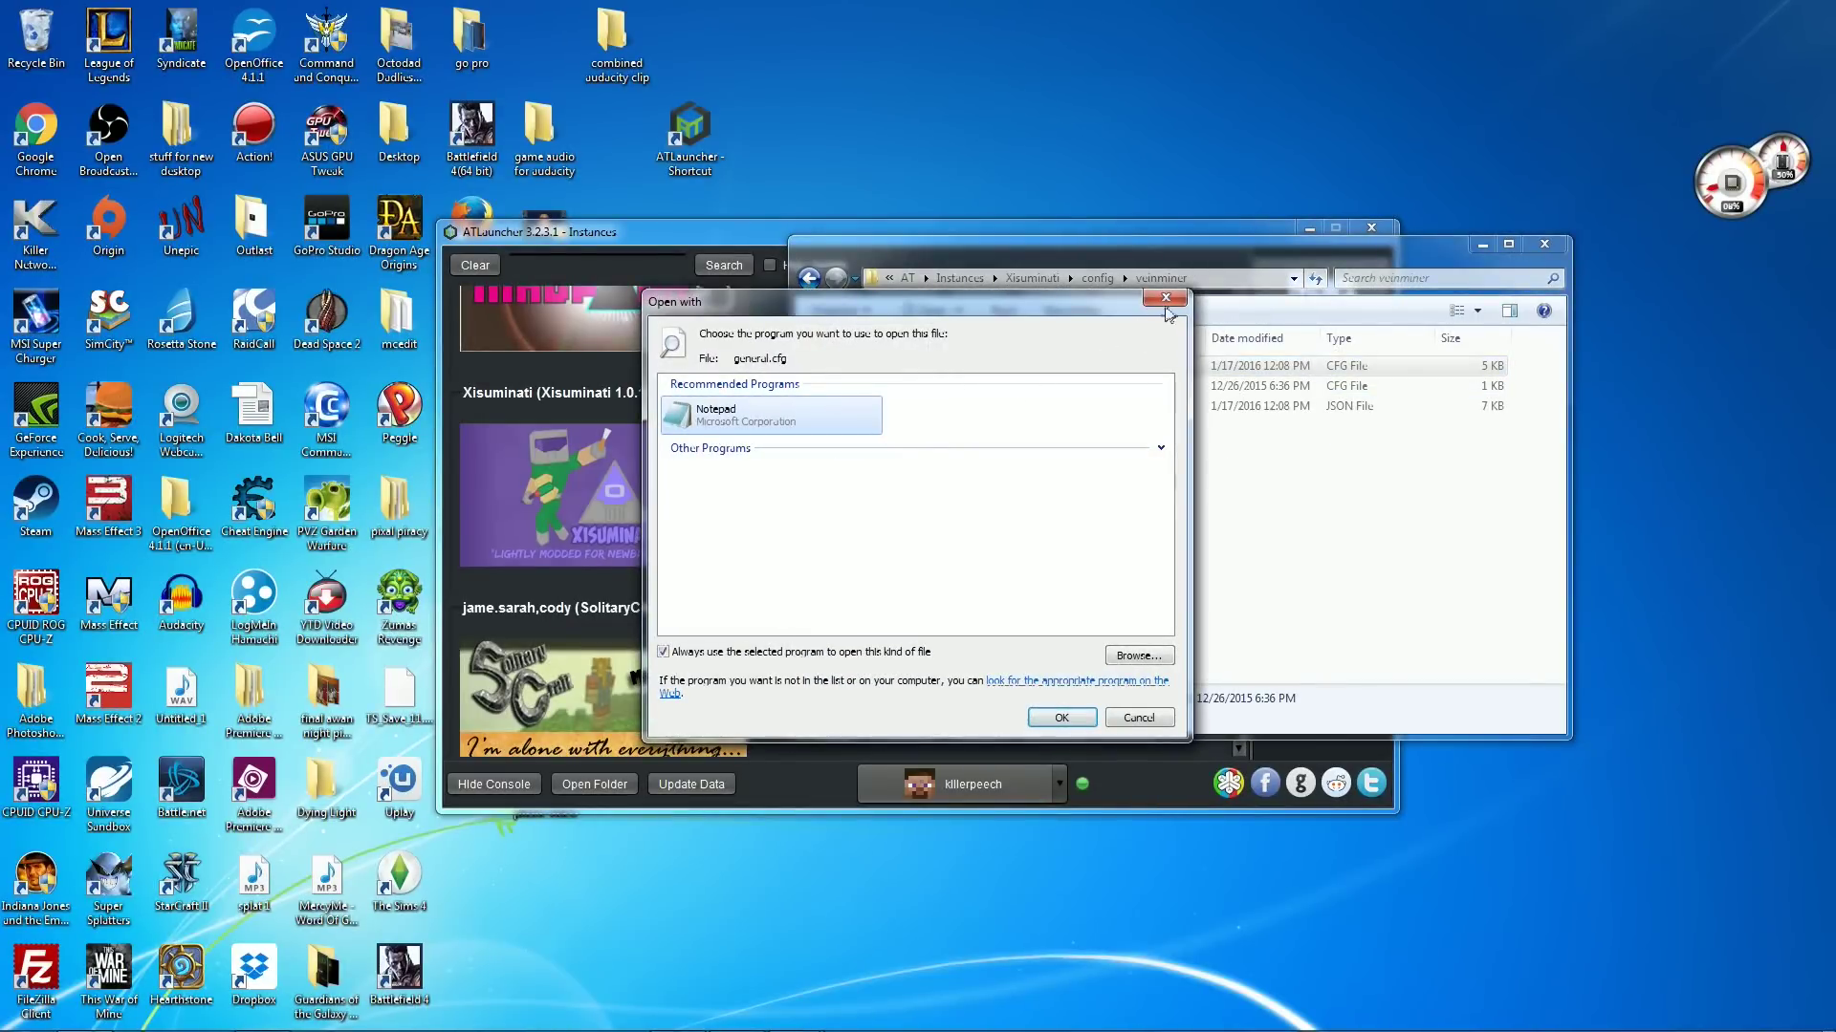
{"action": "left_click", "coordinate": [1165, 298]}
{"action": "double_click", "coordinate": [1097, 366]}
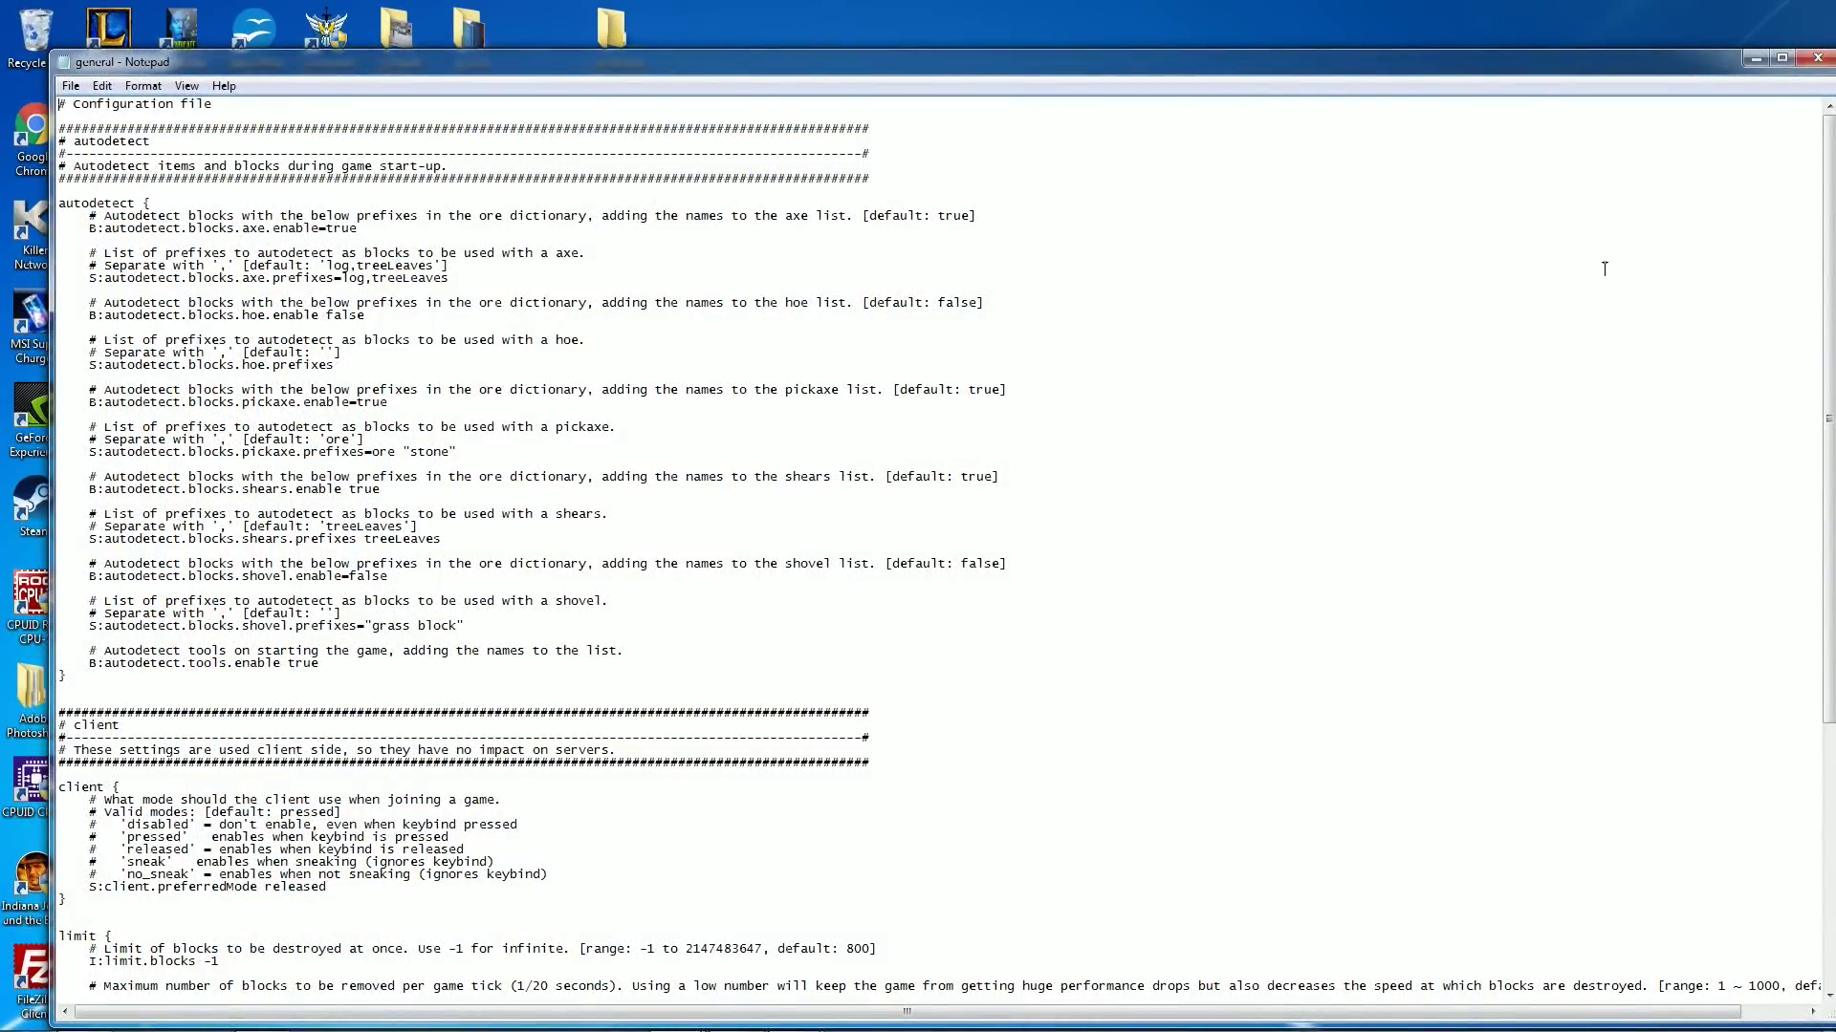
{"action": "left_click", "coordinate": [1781, 59]}
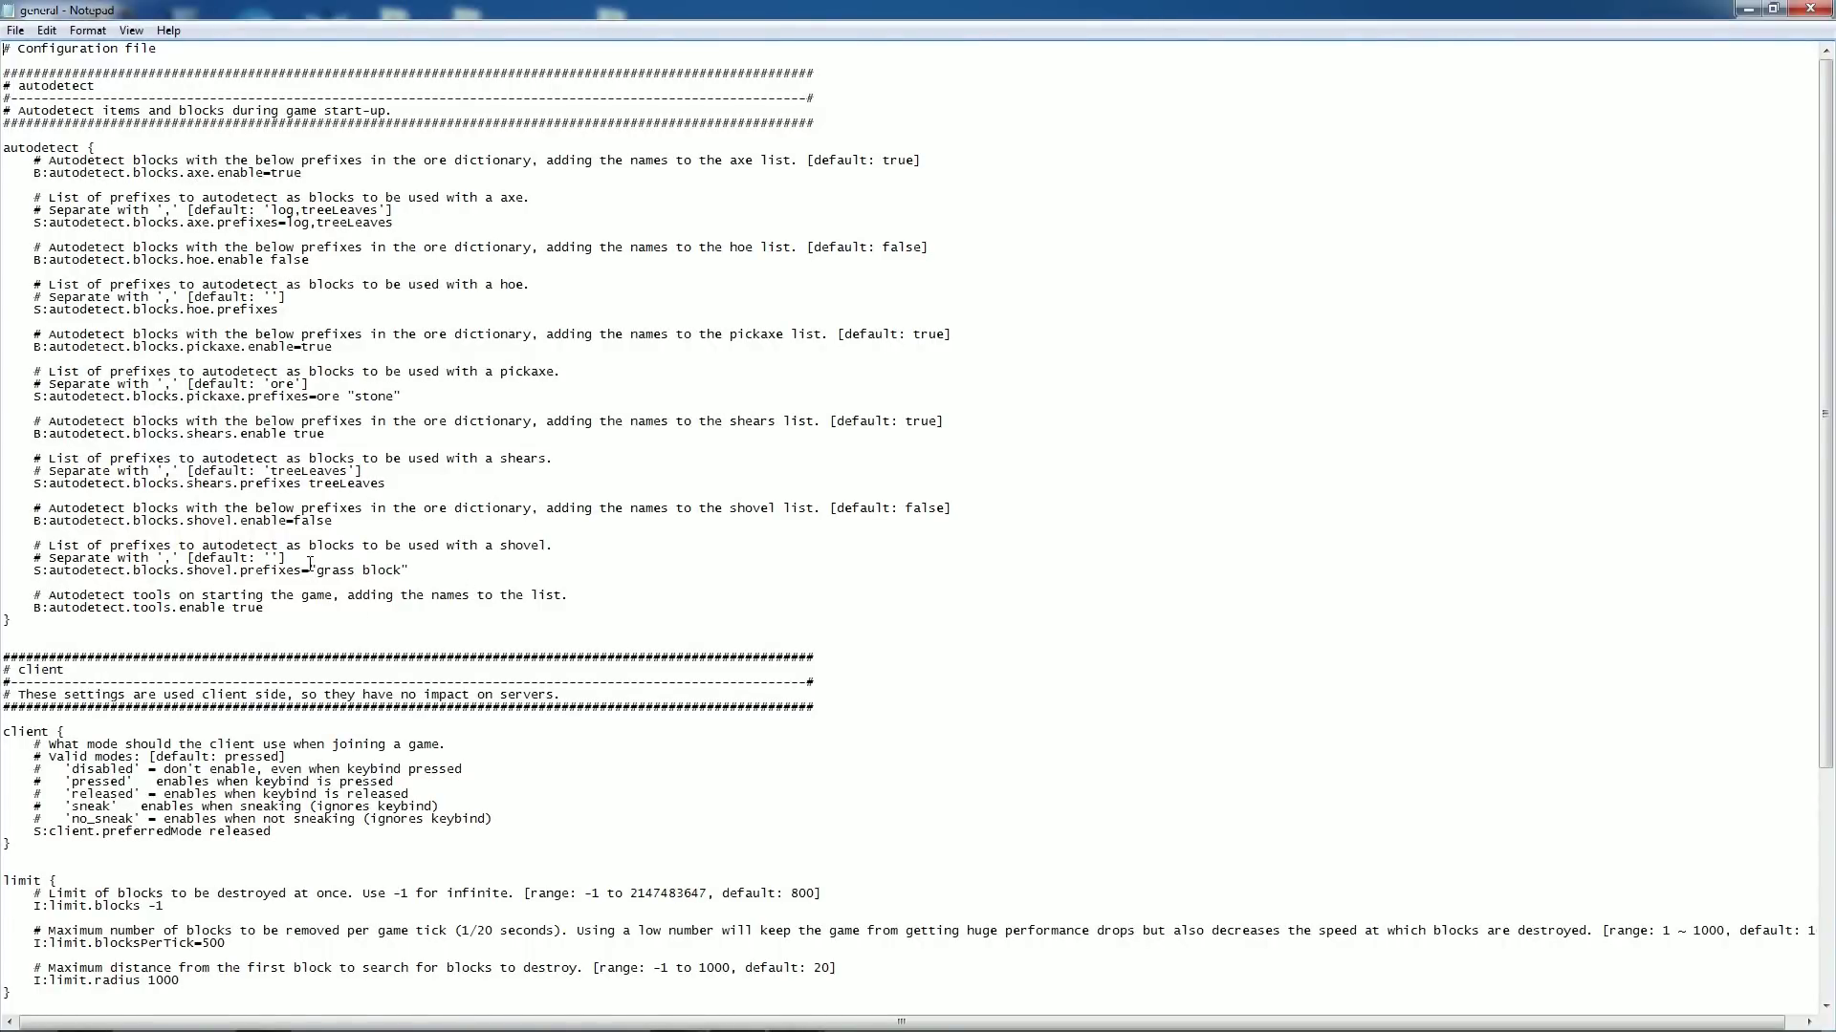
Try adding "sauce block" as a second shovel prefix after "grass block", and remove the added text again.
{"action": "left_click_drag", "start_coordinate": [407, 568], "coordinate": [314, 565]}
{"action": "left_click", "coordinate": [906, 624]}
{"action": "type", "text": "\""}
{"action": "type", "text": "sauce block"}
{"action": "key", "text": "BackSpace"}
{"action": "key", "text": "BackSpace"}
{"action": "key", "text": "BackSpace"}
{"action": "key", "text": "BackSpace"}
{"action": "key", "text": "BackSpace"}
{"action": "key", "text": "BackSpace"}
{"action": "key", "text": "BackSpace"}
{"action": "key", "text": "BackSpace"}
{"action": "key", "text": "BackSpace"}
{"action": "key", "text": "BackSpace"}
{"action": "key", "text": "BackSpace"}
{"action": "key", "text": "BackSpace"}
Review the client, limit, misc and overrides sections of the VeinMiner general configuration file.
{"action": "scroll", "coordinate": [1192, 687], "scroll_direction": "down", "scroll_amount": 8}
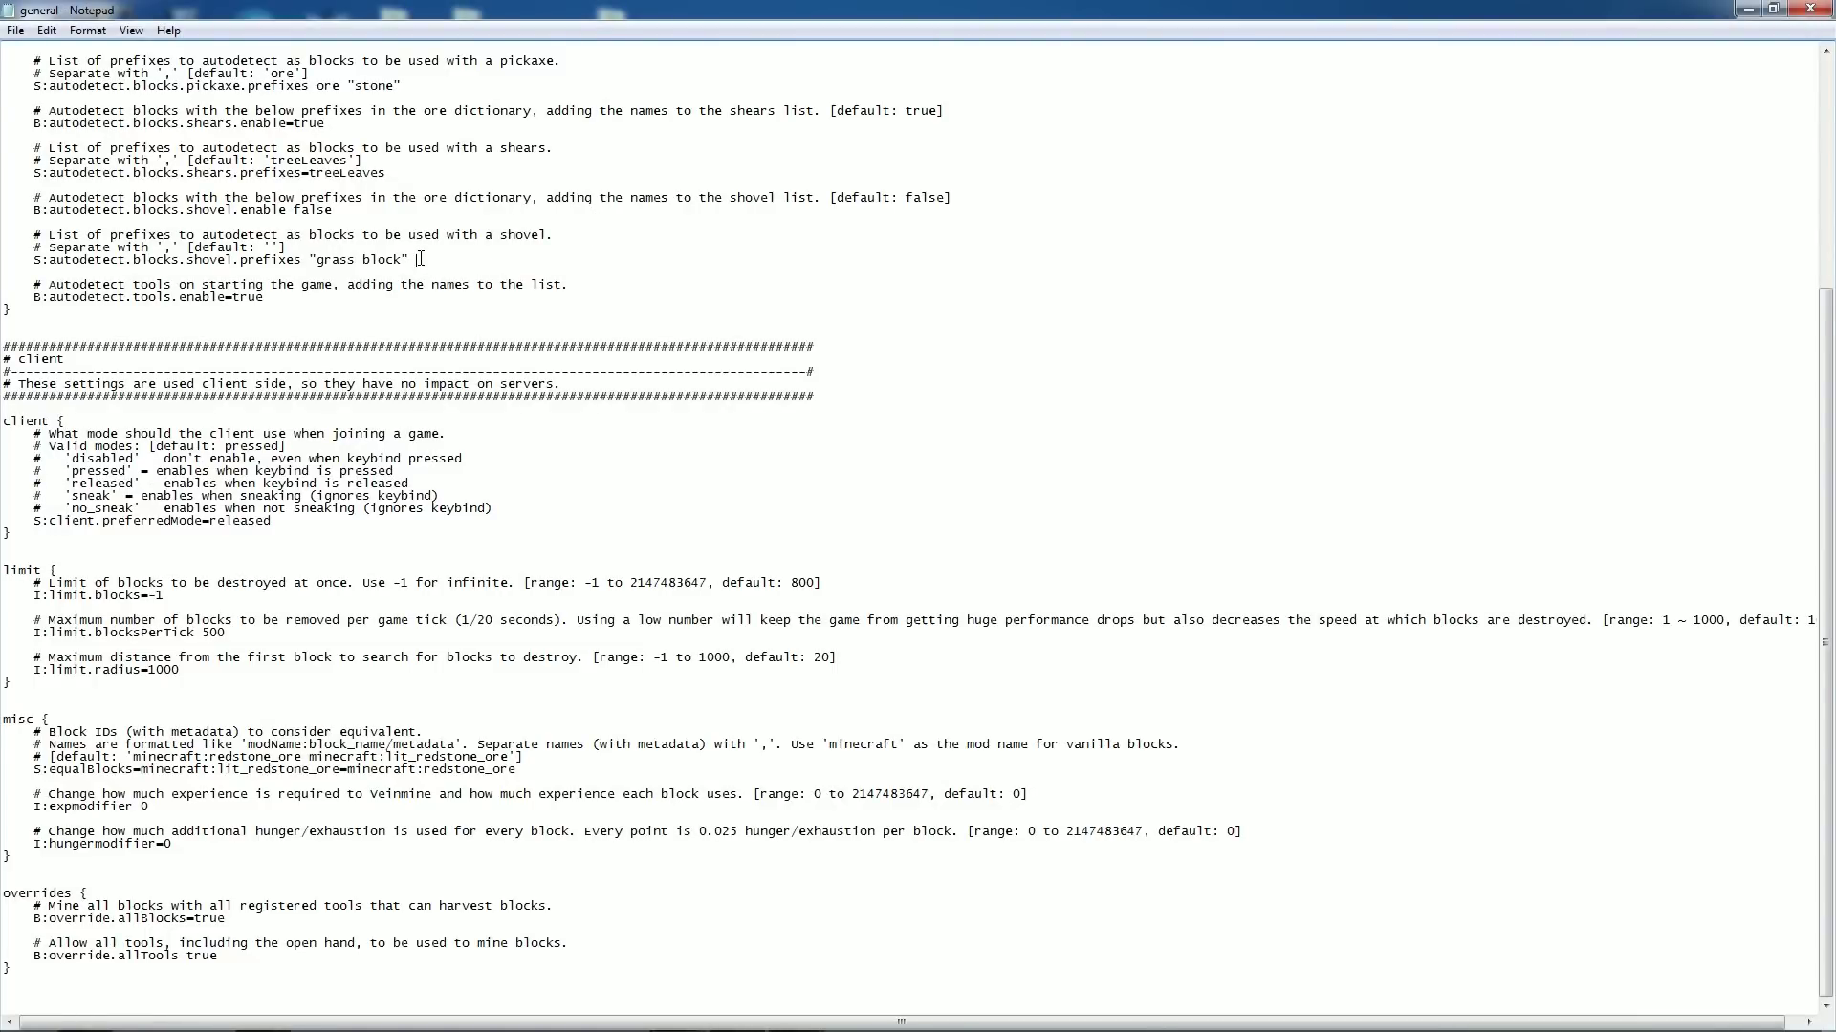
{"action": "left_click_drag", "start_coordinate": [5, 420], "coordinate": [841, 1027]}
{"action": "left_click", "coordinate": [844, 872]}
{"action": "scroll", "coordinate": [235, 956], "scroll_direction": "up", "scroll_amount": 8}
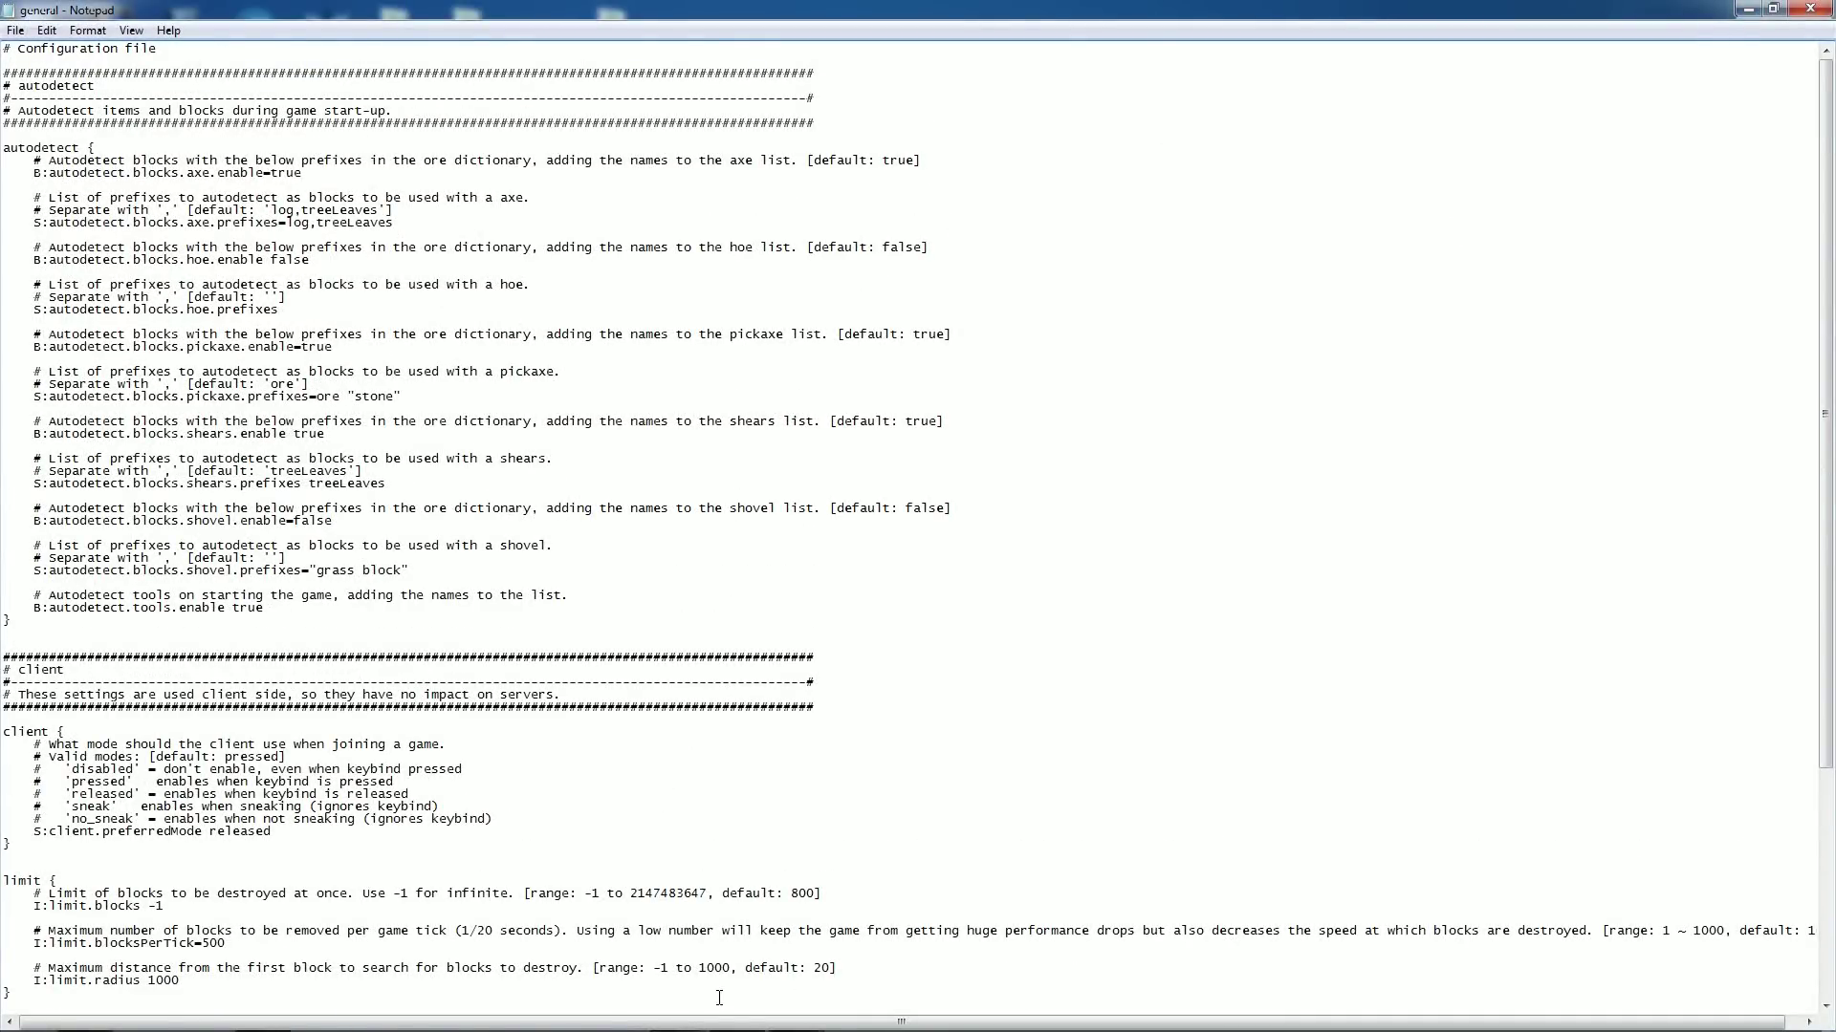
{"action": "mouse_move", "coordinate": [444, 1017]}
{"action": "scroll", "coordinate": [1136, 748], "scroll_direction": "down", "scroll_amount": 8}
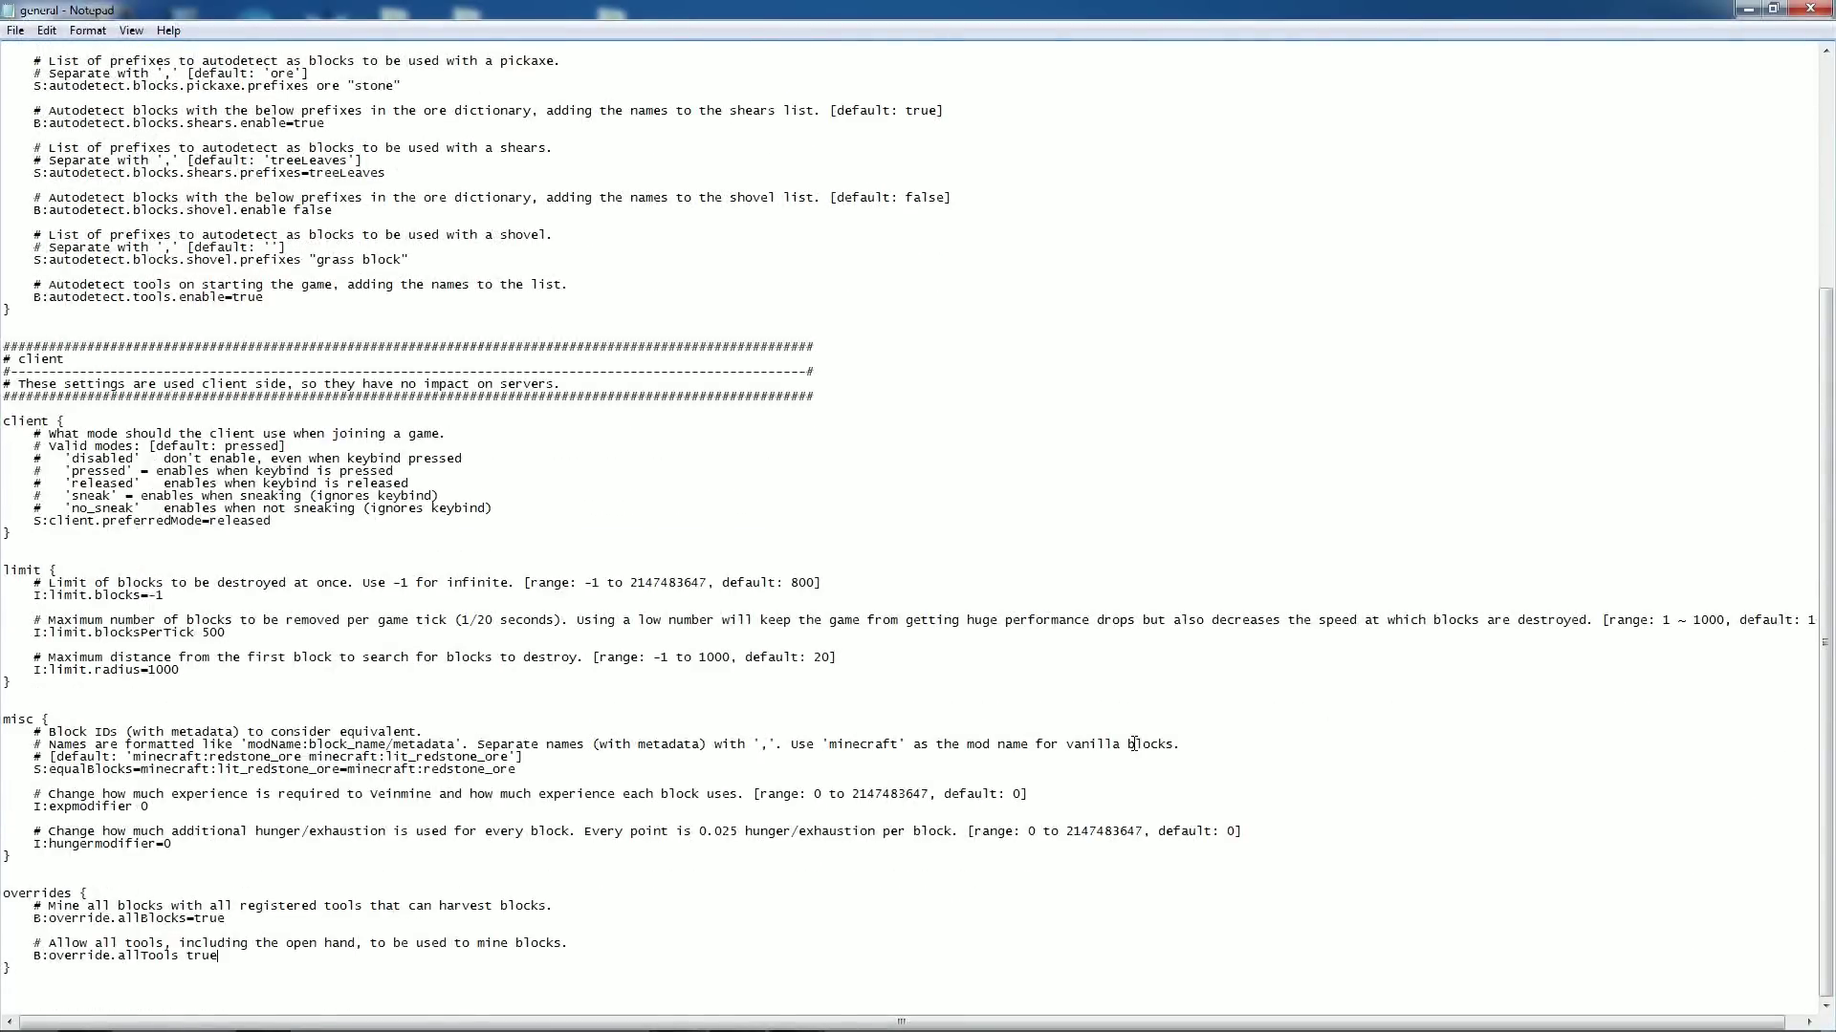